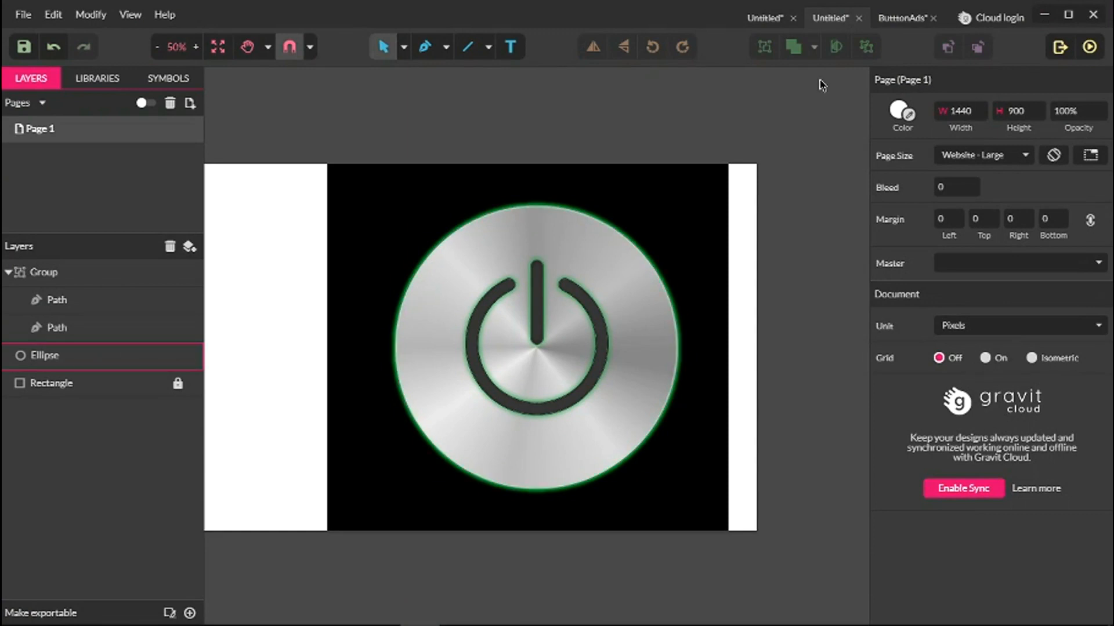
Step: Create a new design from the Blog Graphic preset (800x1200 px)
left_click(776, 19)
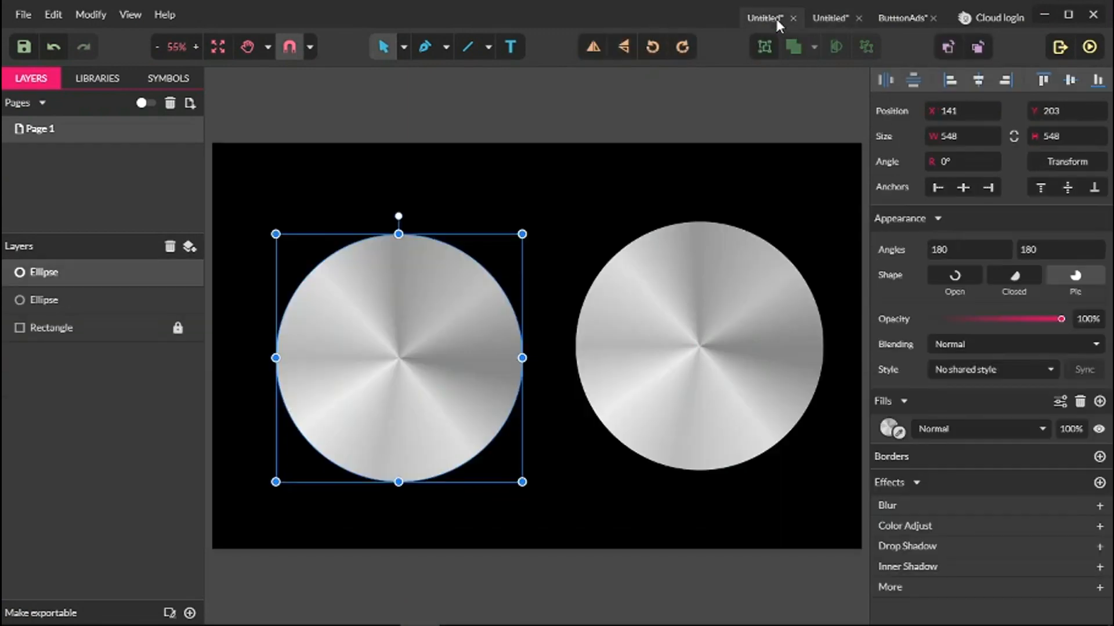
left_click(890, 20)
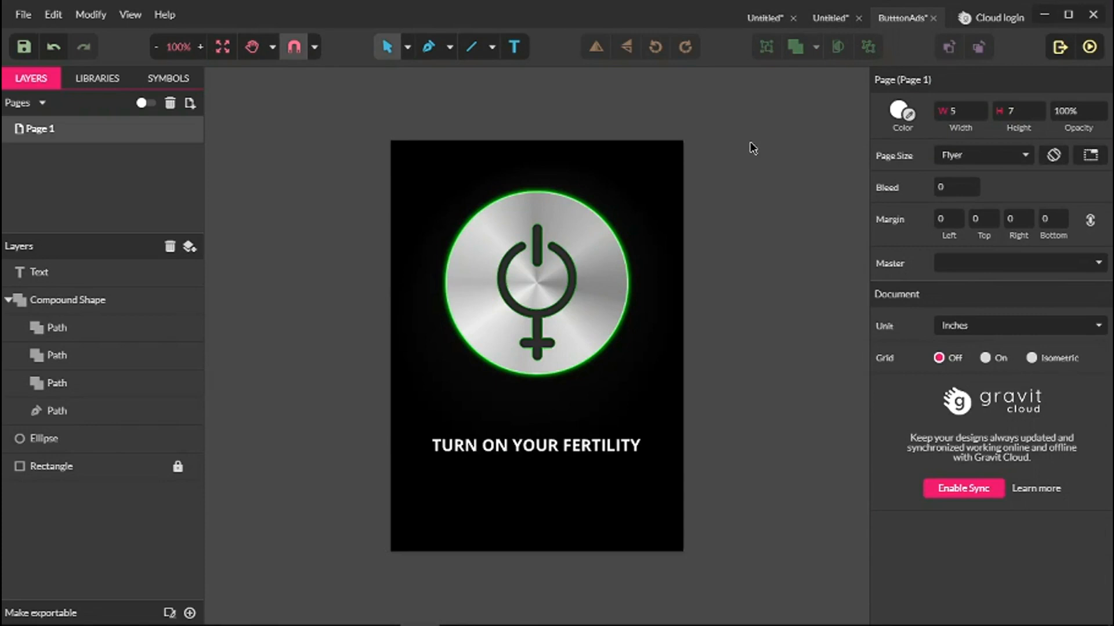
left_click(22, 15)
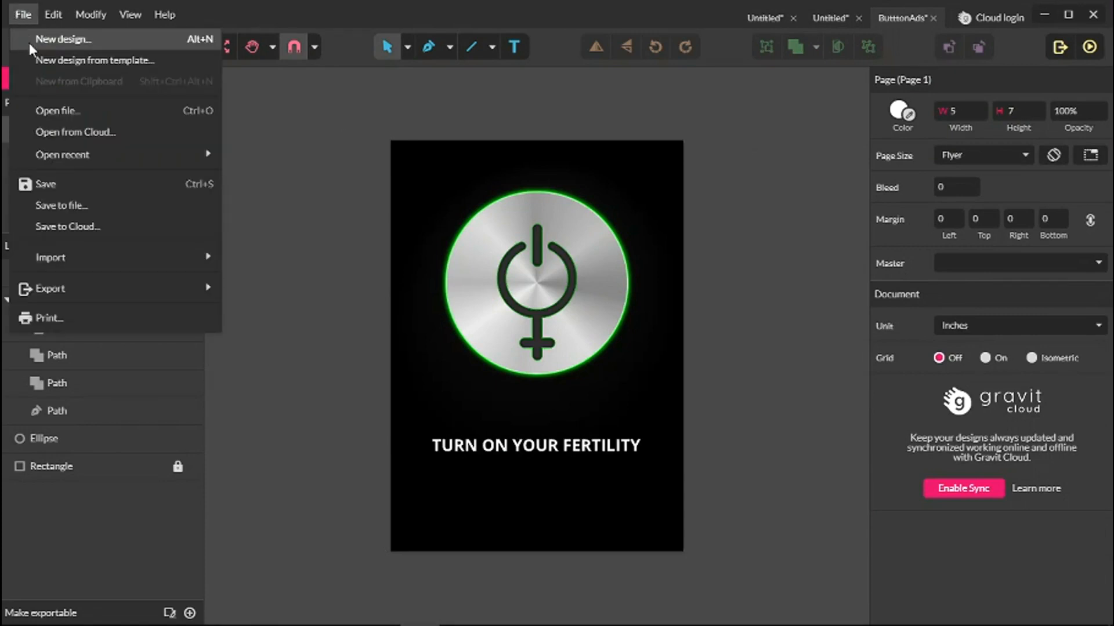
left_click(29, 40)
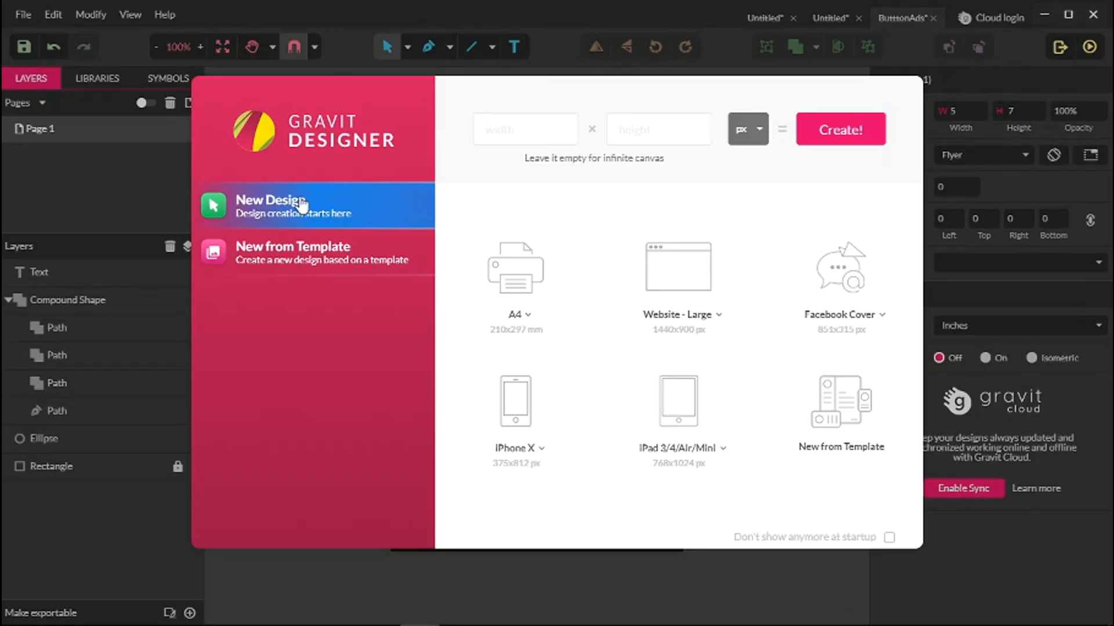
left_click(688, 317)
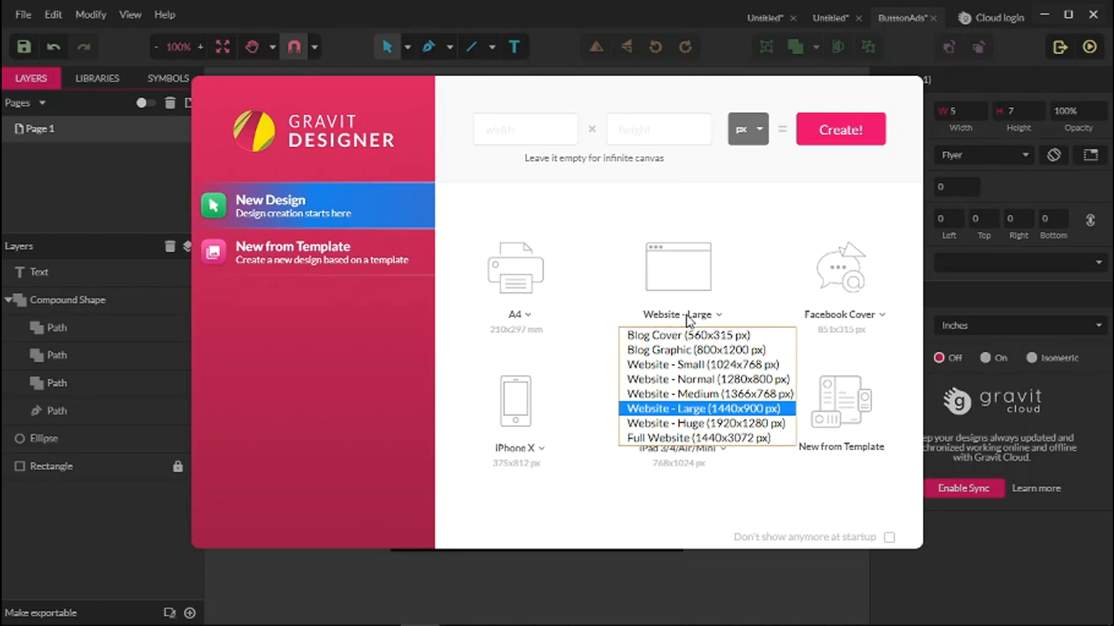
left_click(680, 350)
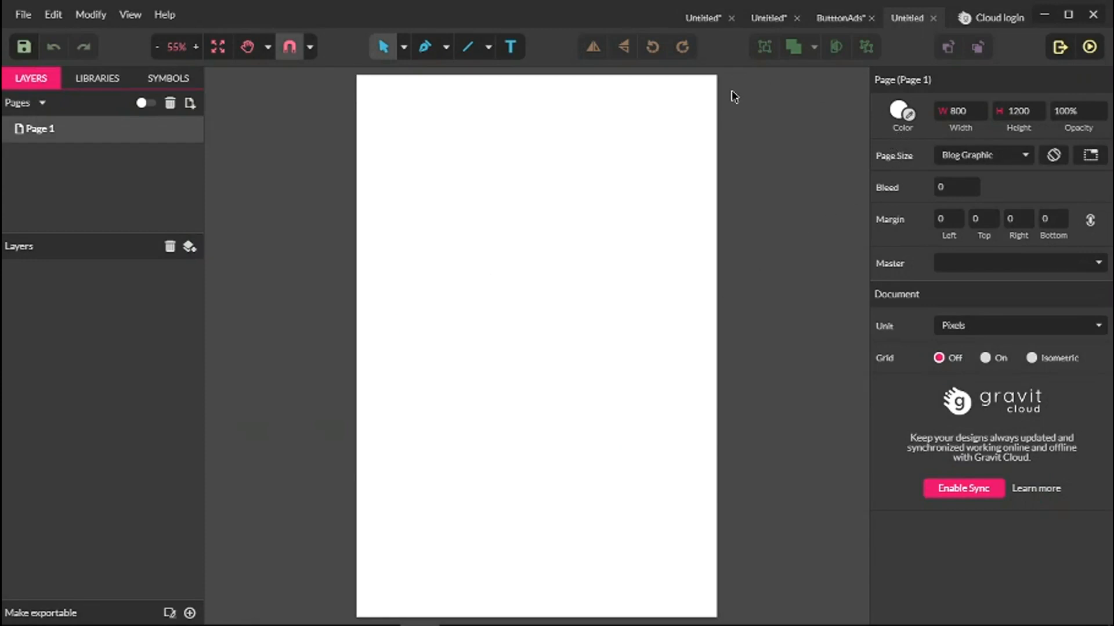
Step: Draw an 800 x 1200 px rectangle covering the whole page
left_click(156, 45)
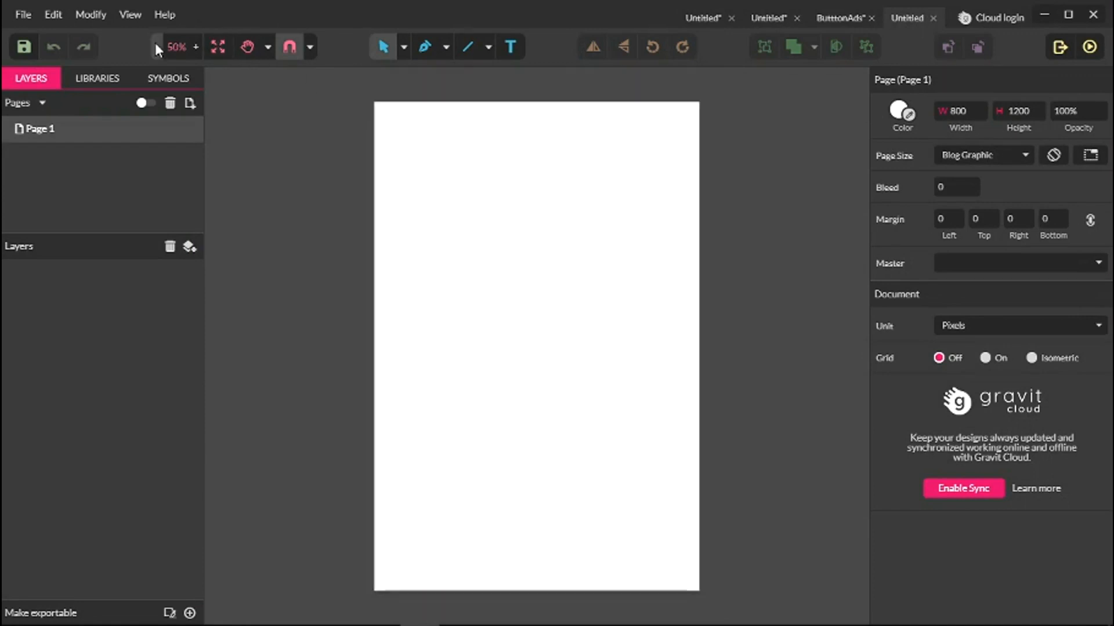
left_click(491, 42)
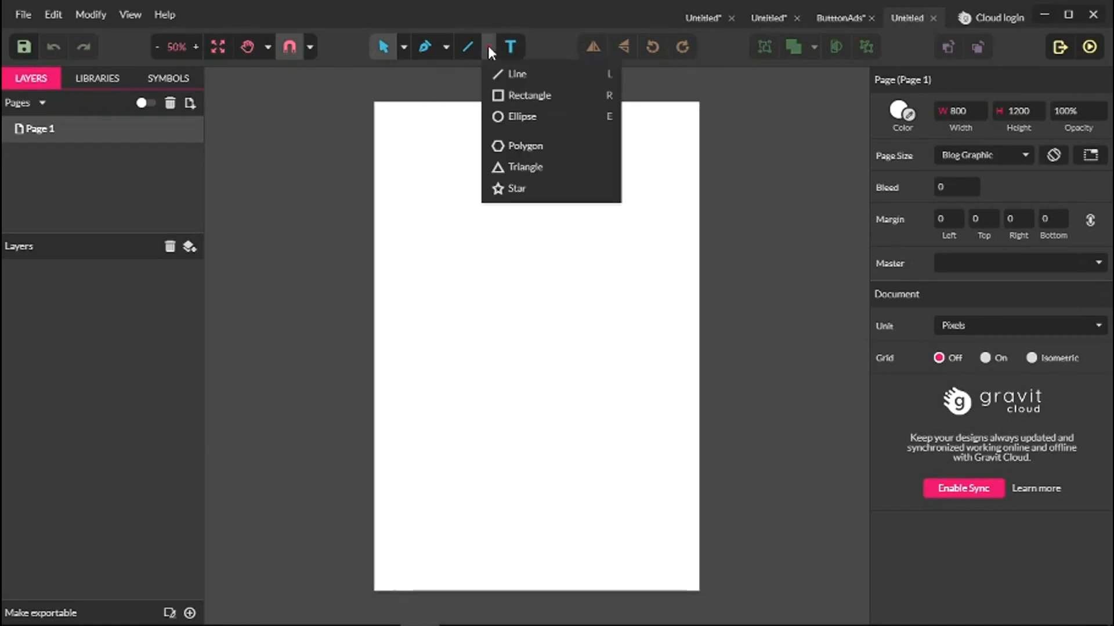
left_click(524, 95)
left_click_drag(369, 107, 700, 591)
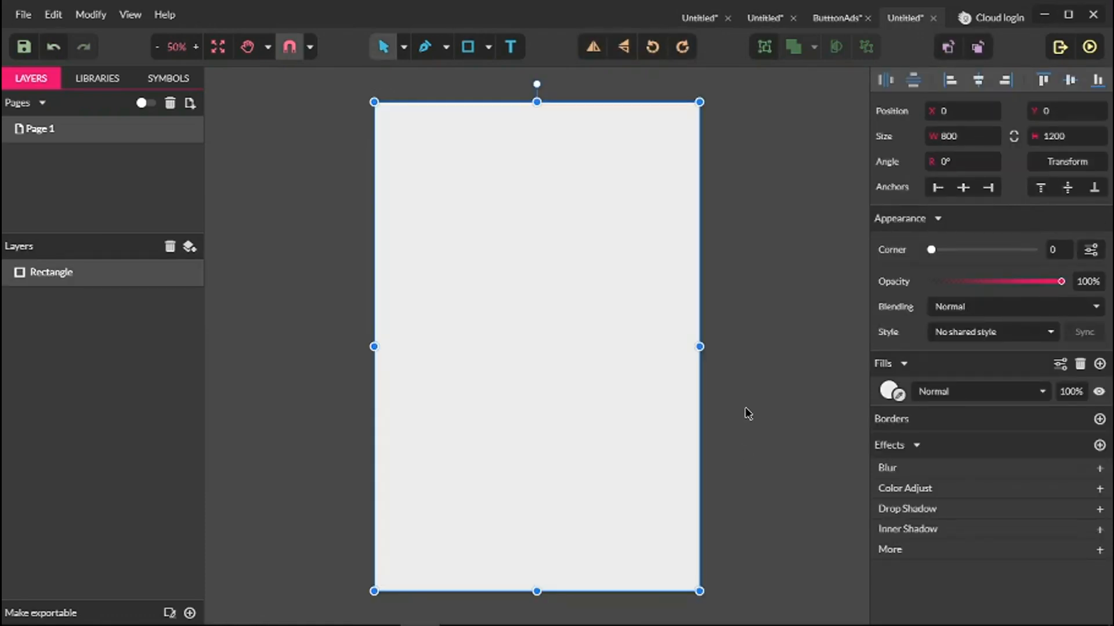
Step: Fill the page-sized rectangle with black (#000000) and lock its layer
left_click(889, 390)
left_click_drag(885, 157, 868, 179)
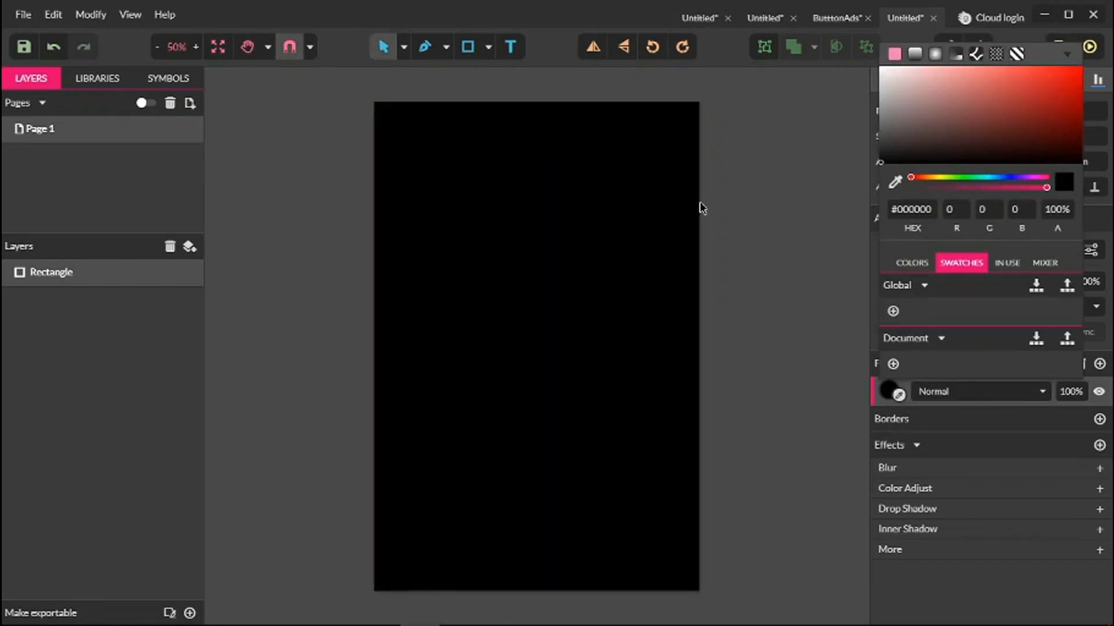
left_click(185, 278)
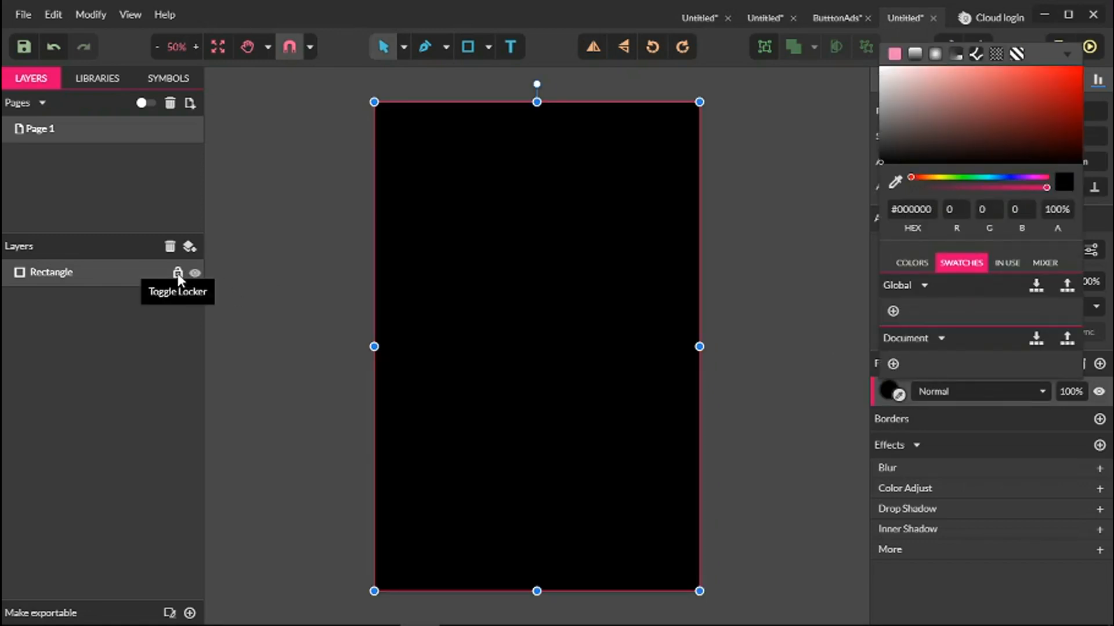
left_click(178, 274)
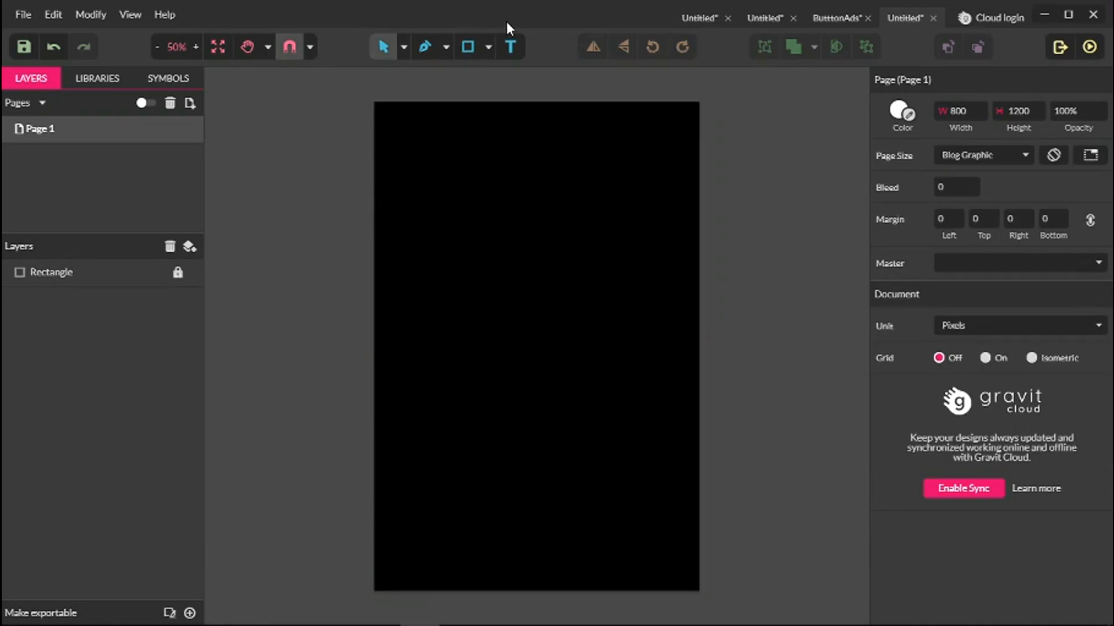
Step: Draw a circle about 508 px wide in the middle of the page and give it an angular gradient fill
left_click(489, 45)
left_click(522, 117)
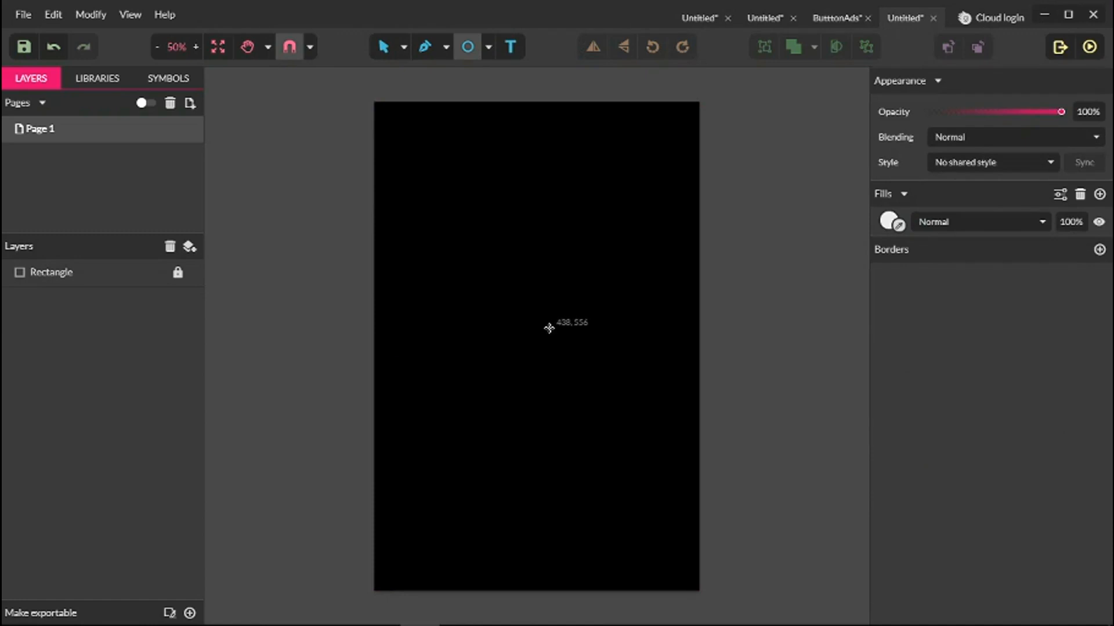
mouse_move(549, 329)
left_mouse_down()
mouse_move(604, 408)
mouse_move(611, 449)
left_mouse_up()
left_click_drag(580, 295, 568, 307)
left_click_drag(658, 220, 580, 294)
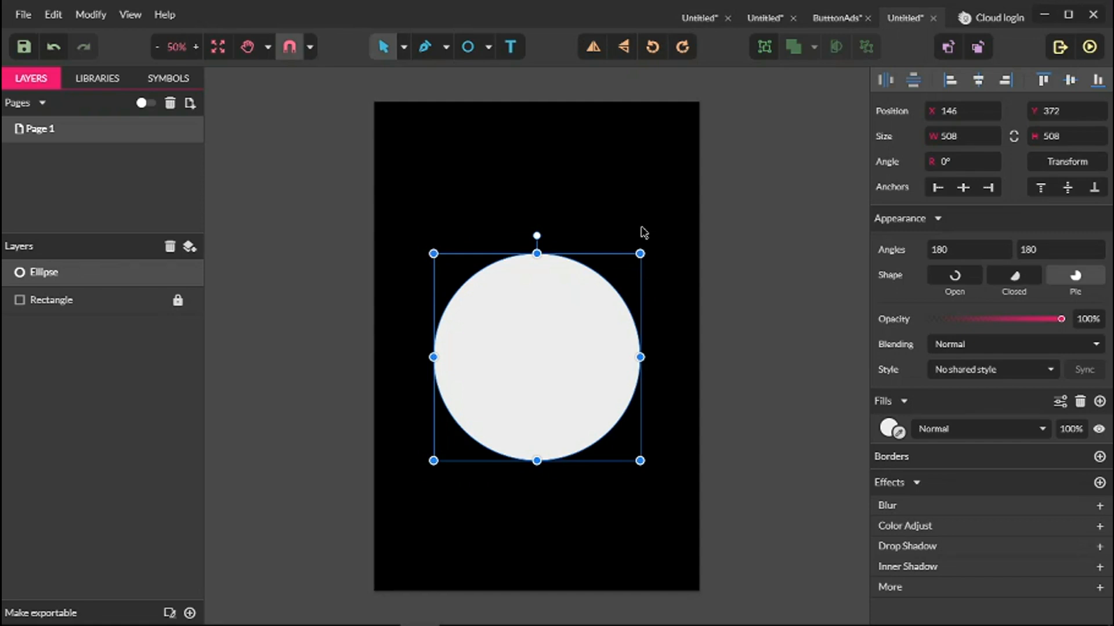
left_click(888, 429)
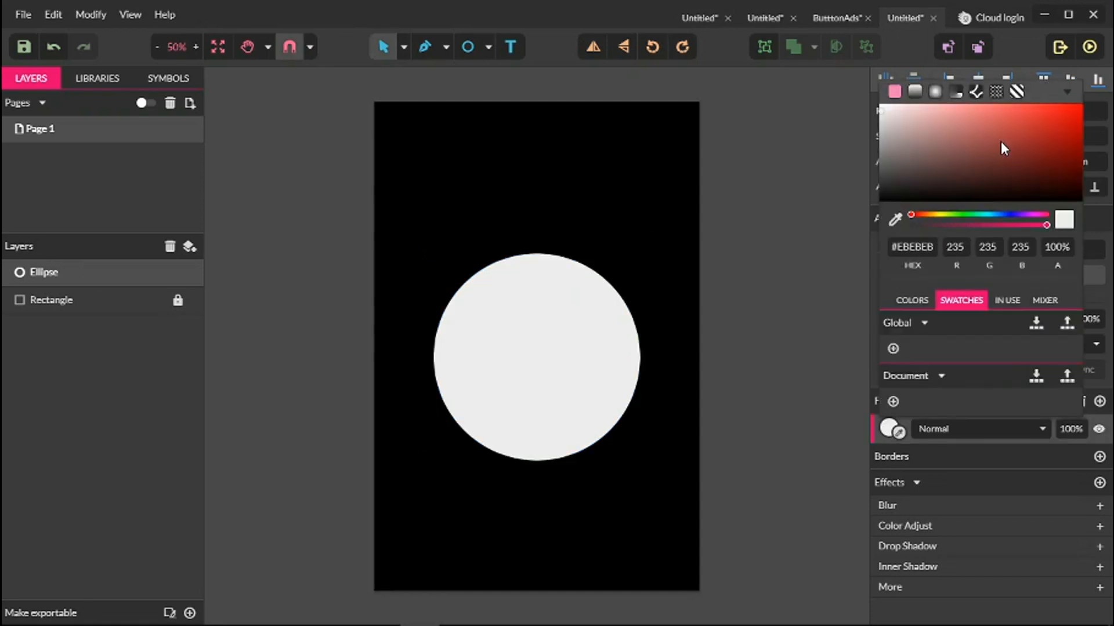
left_click(955, 92)
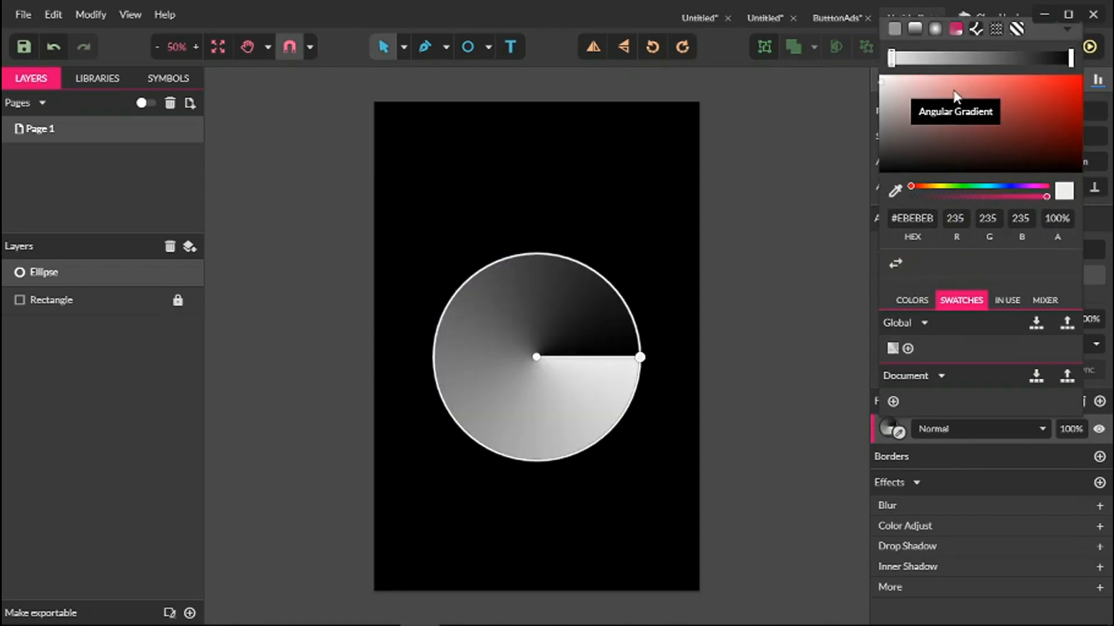
Step: Try the saved metallic gradient swatch on the circle and undo it
left_click(891, 349)
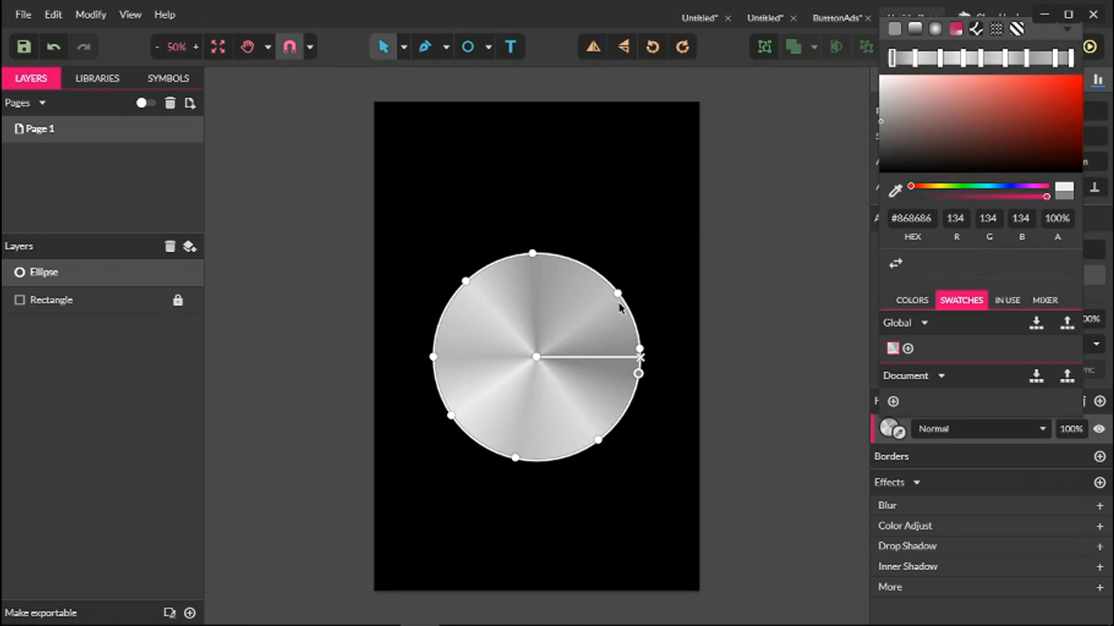
key("ctrl+z")
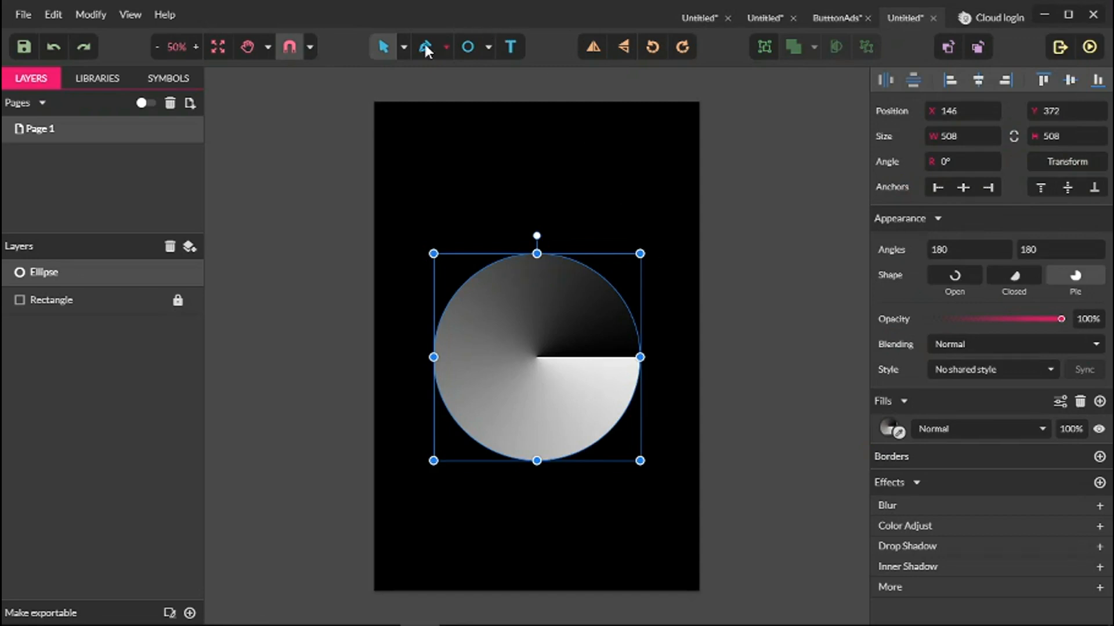
left_click(404, 45)
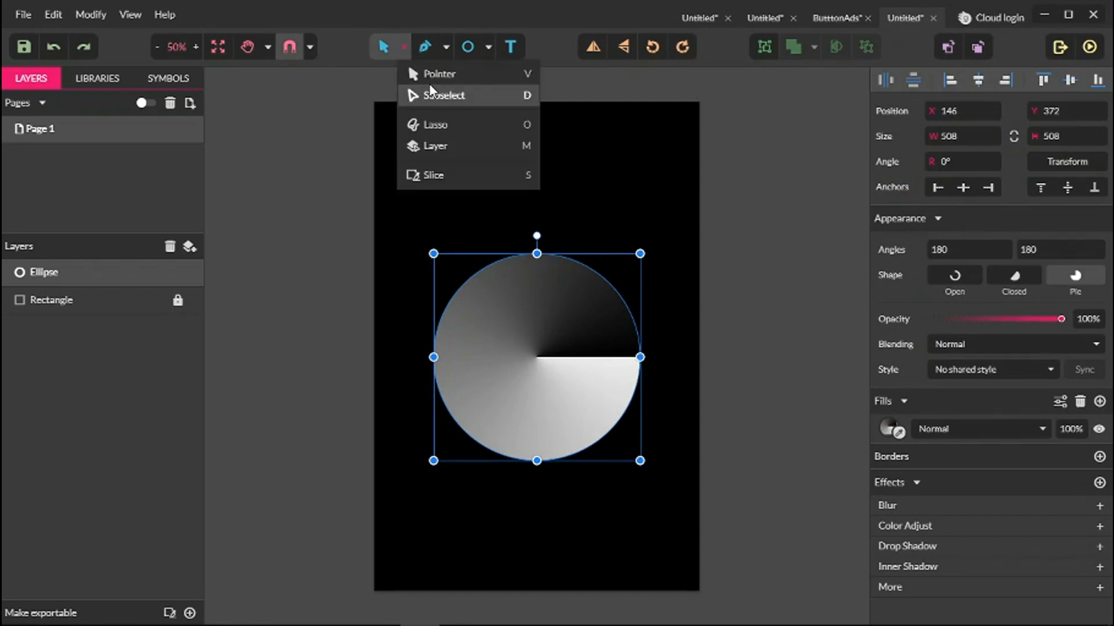
left_click(432, 75)
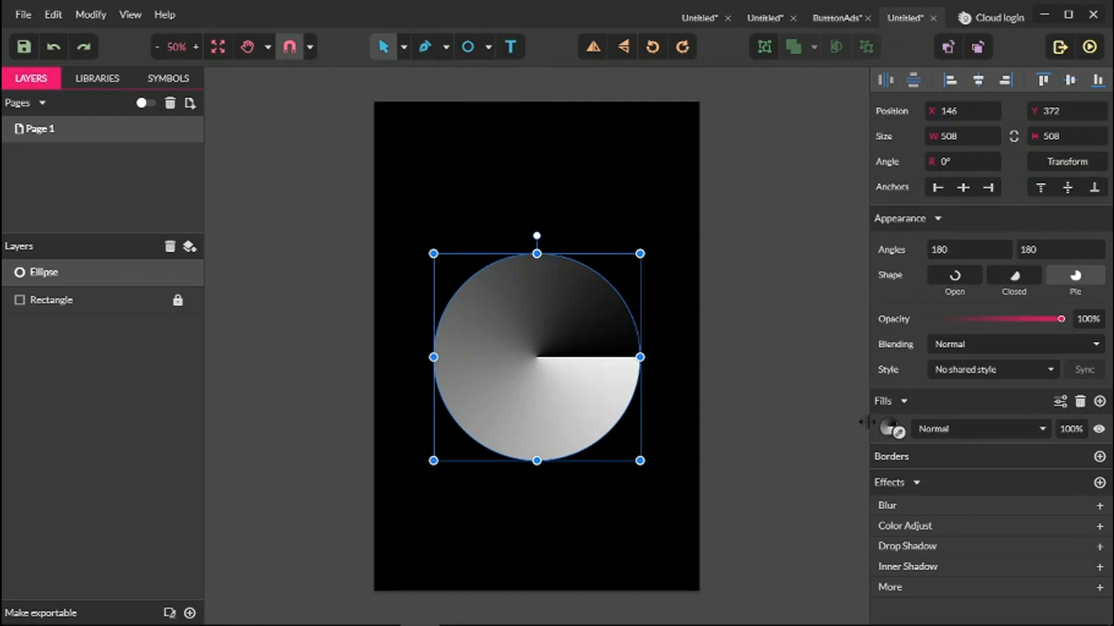
Step: Add three angular gradient stops on the circle's rim, at its top, left and bottom points
left_click(883, 425)
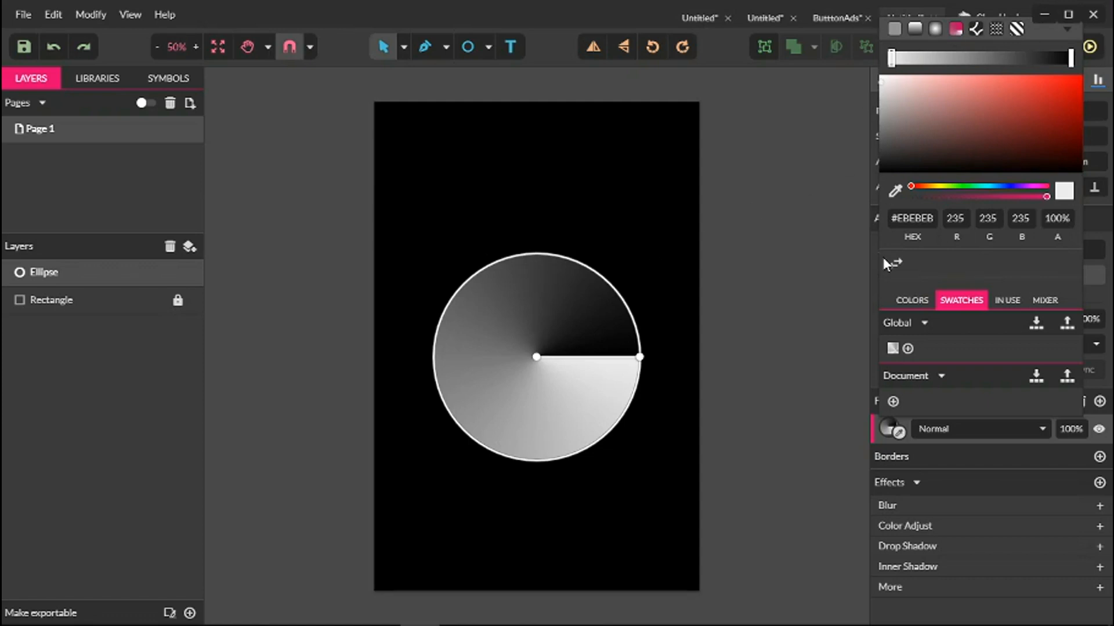
left_click(538, 255)
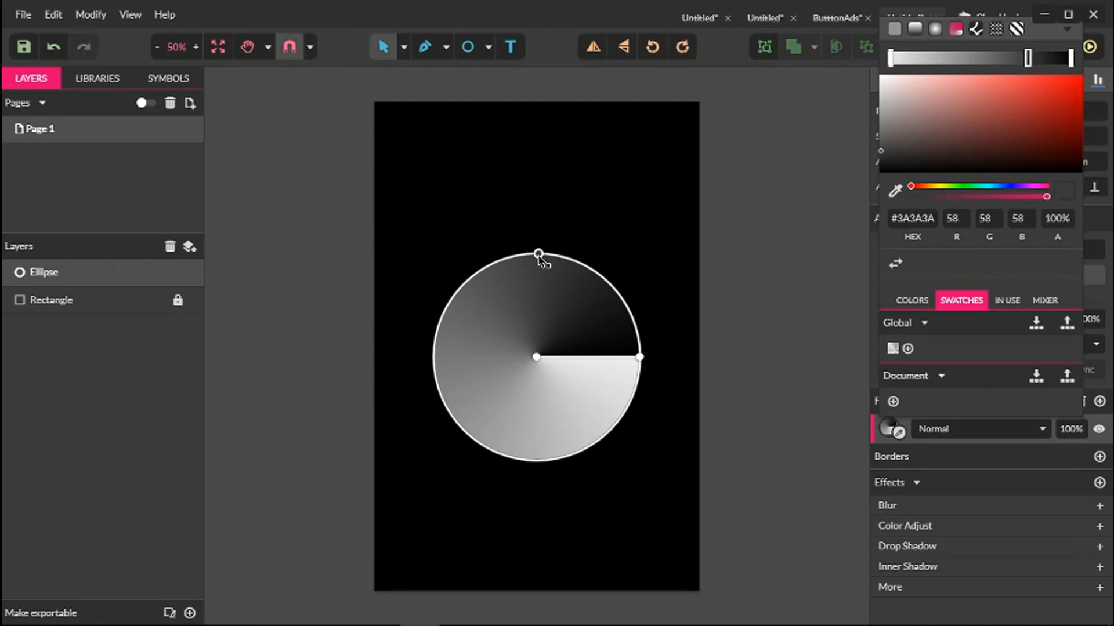
left_click(433, 359)
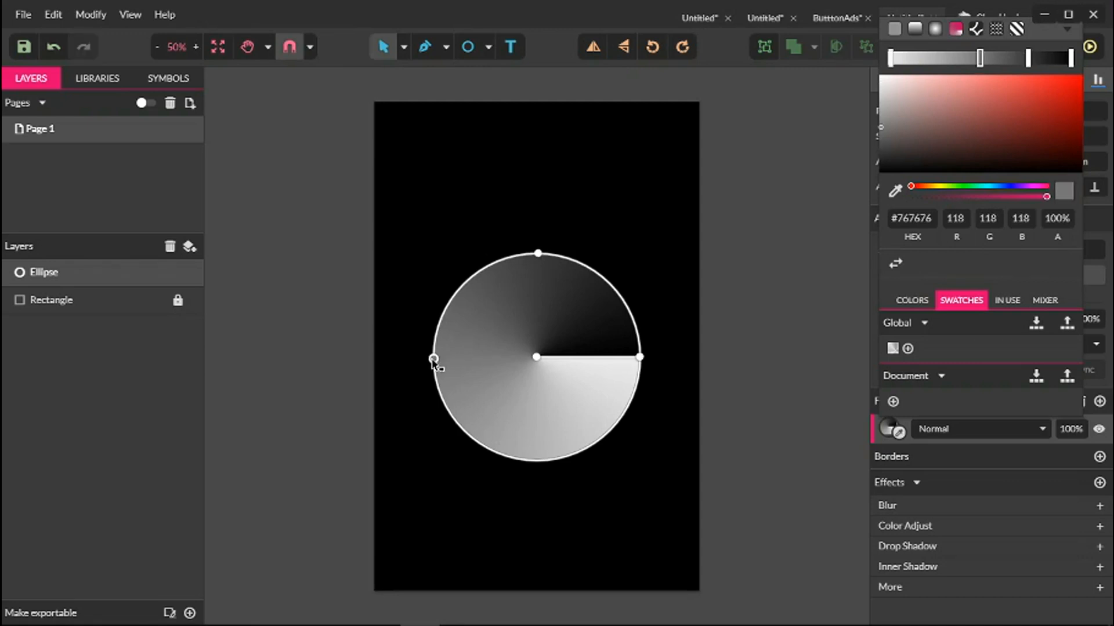
left_click(536, 461)
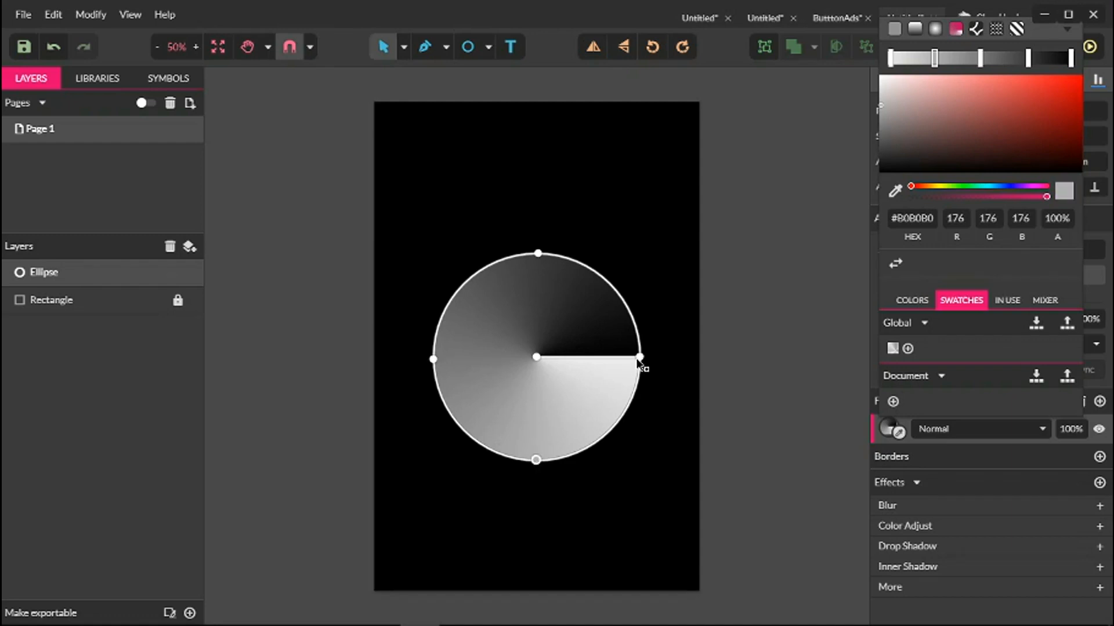
left_click(589, 323)
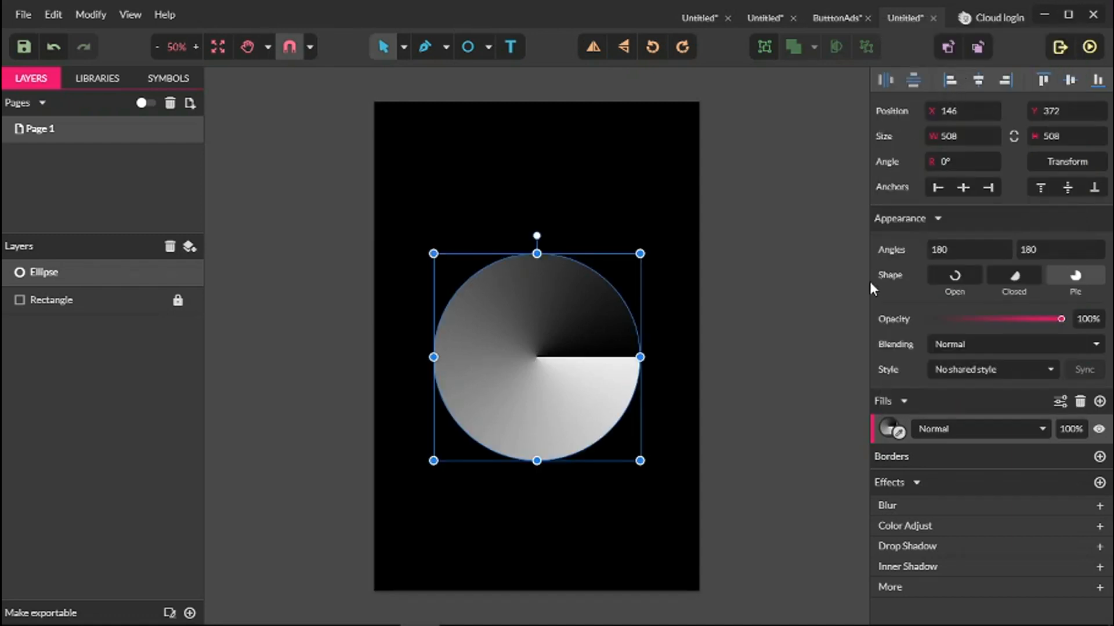
Step: Set the gradient's black end stop to #626262 and its light start stop to #868686
left_click(891, 429)
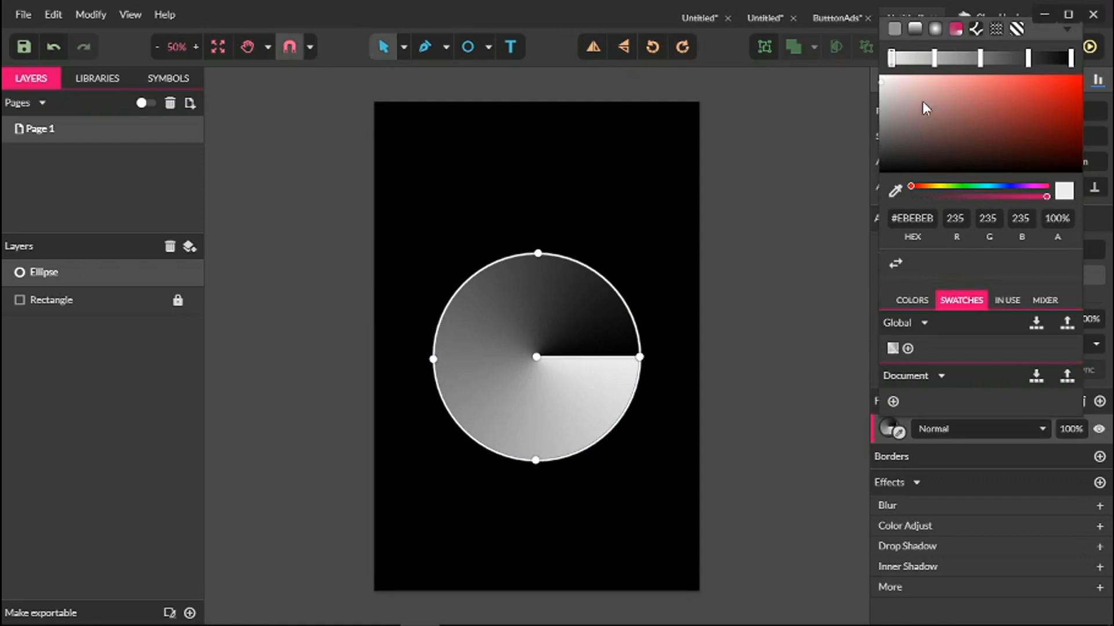
left_click(1070, 58)
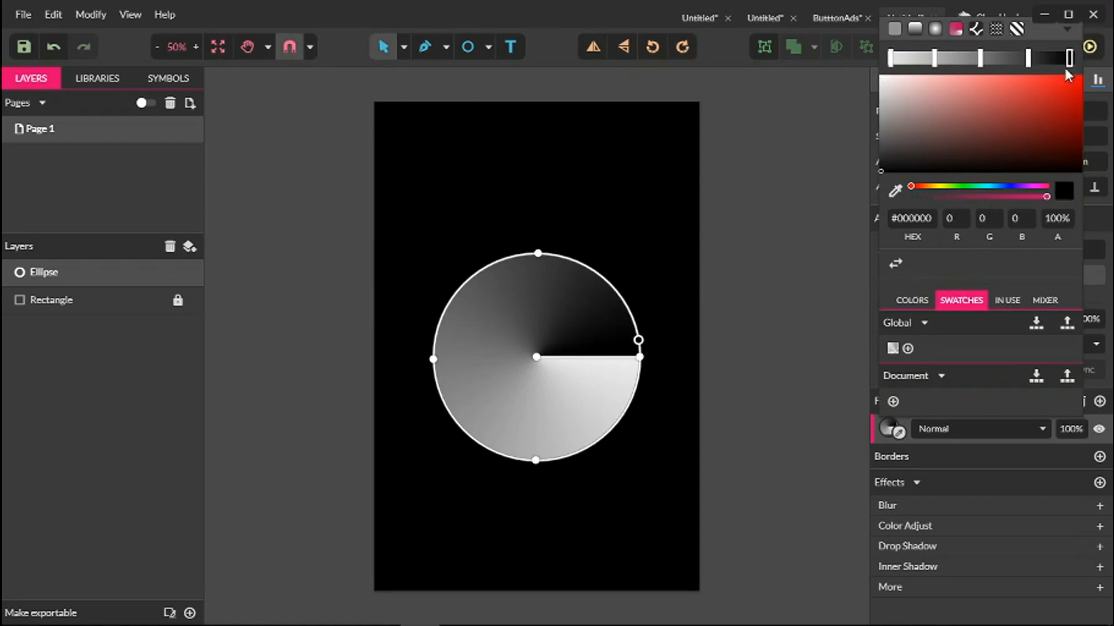
left_click_drag(882, 139, 872, 135)
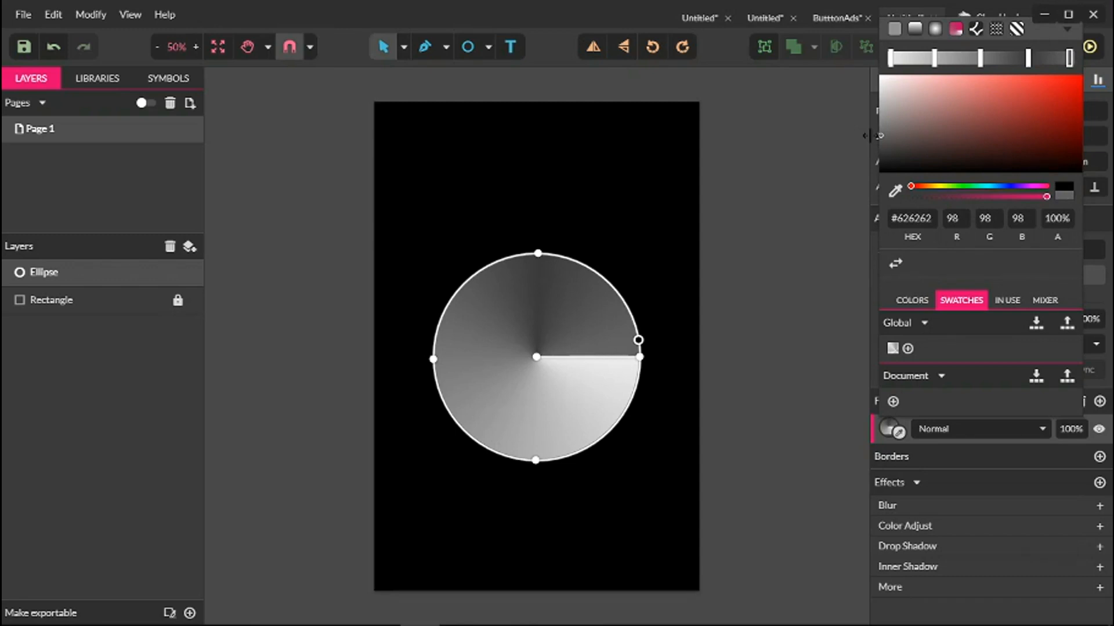
left_click(892, 58)
left_click_drag(887, 92, 877, 123)
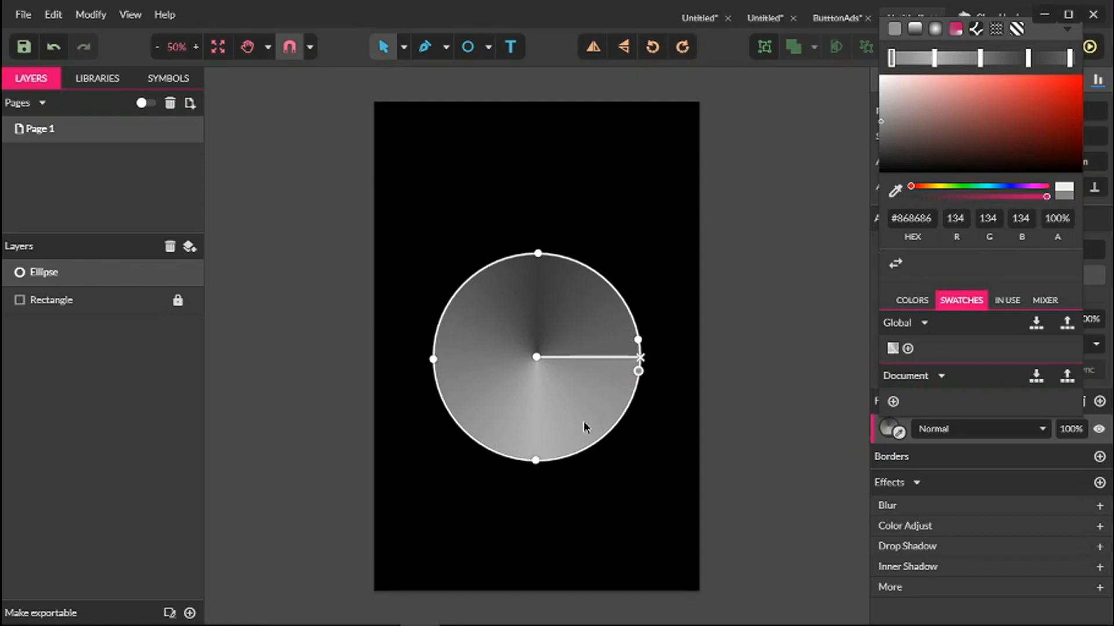
Step: Adjust the grey of the stop at the circle's bottom and set the stop at its top to #797979
left_click(536, 462)
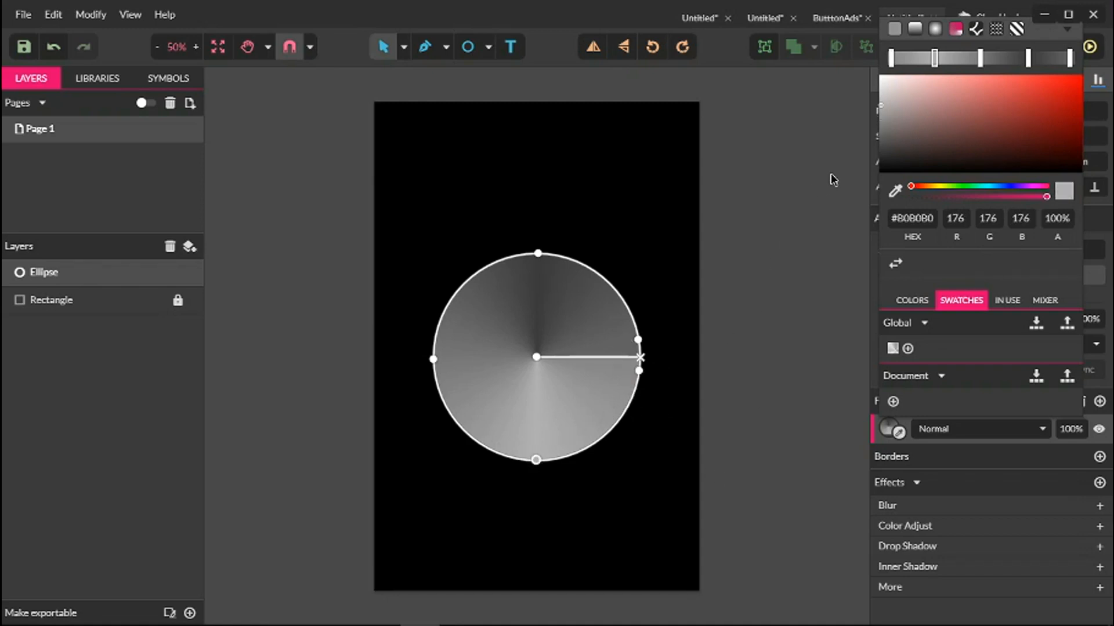
mouse_move(882, 106)
left_mouse_down()
mouse_move(870, 96)
mouse_move(868, 114)
mouse_move(877, 103)
left_mouse_up()
left_click(538, 253)
left_click_drag(896, 134, 867, 125)
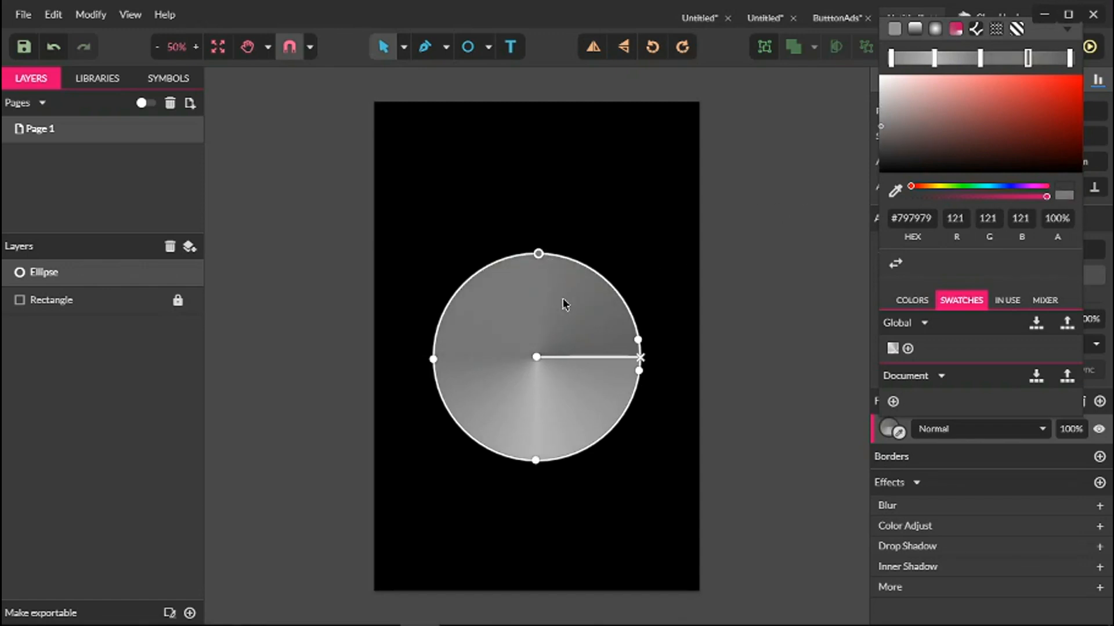
Step: Add four gradient stops on the circle's rim at the diagonals between the top, left, bottom and right points
left_click(615, 291)
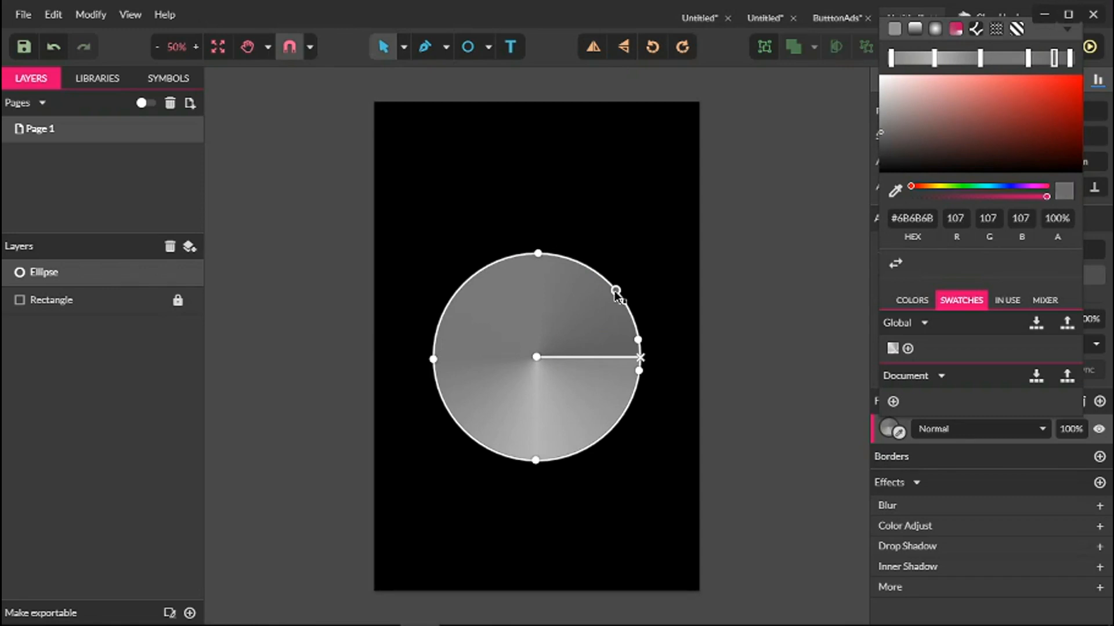
left_click(462, 296)
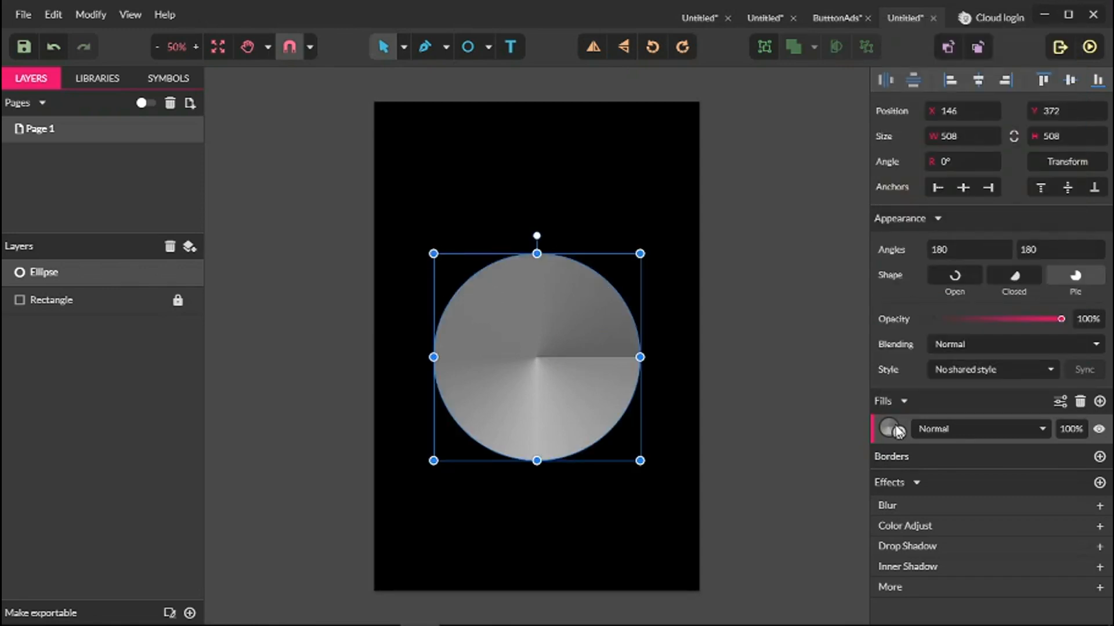
left_click(879, 424)
left_click(464, 285)
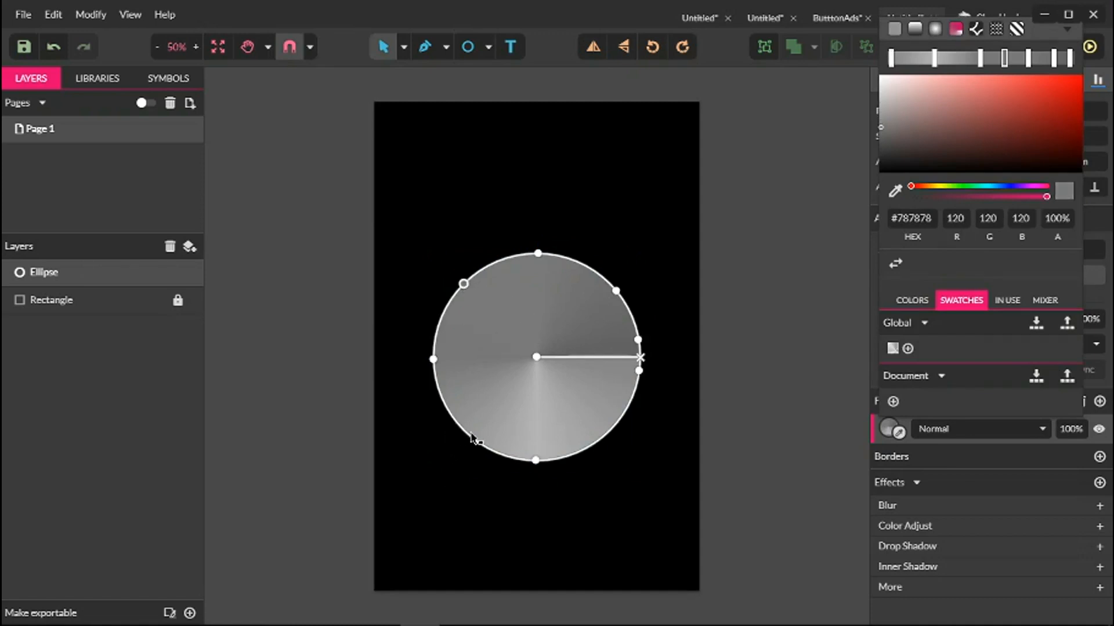
left_click(614, 427)
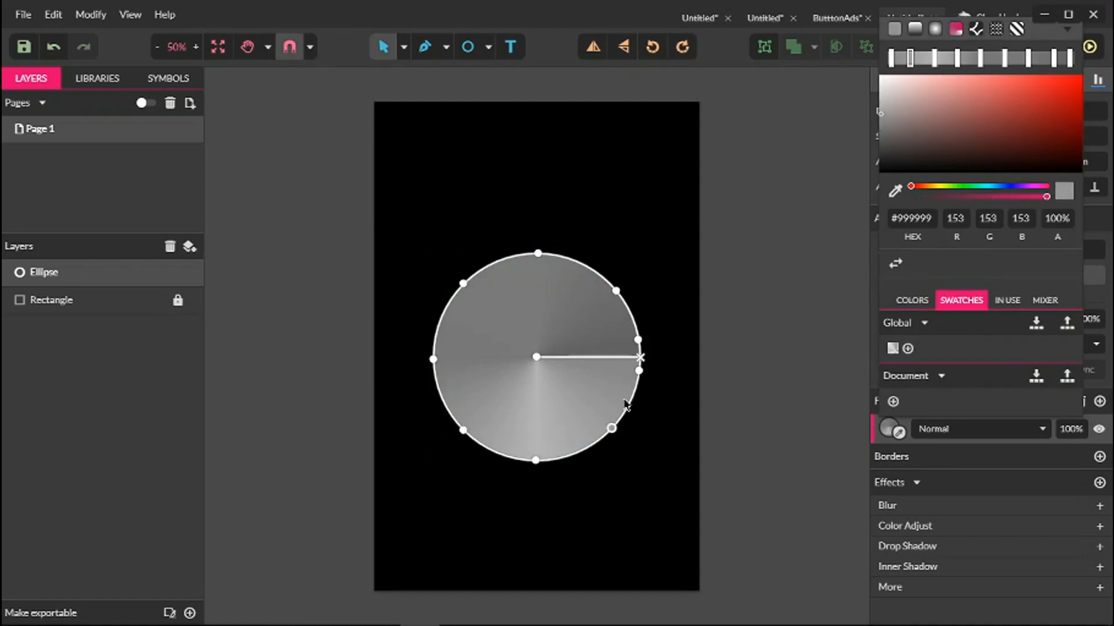
Step: Lighten the gradient stops on the circle's upper-right, upper-left and lower-right rim, setting the lower-right stop to #BFBFBF
left_click(616, 291)
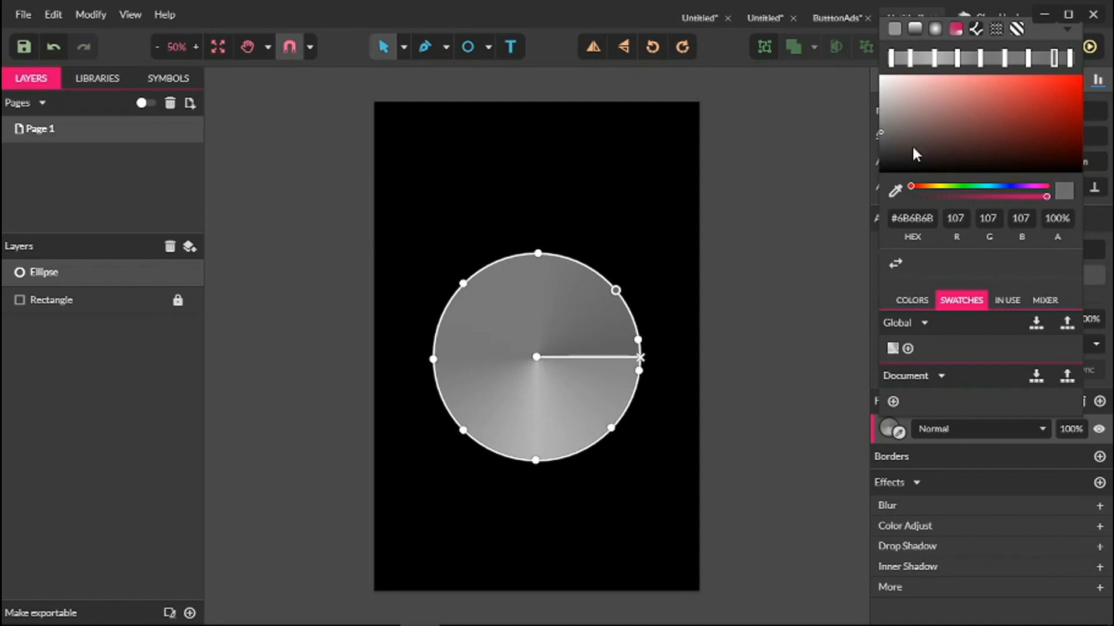
mouse_move(889, 116)
left_mouse_down()
mouse_move(885, 87)
mouse_move(878, 109)
left_mouse_up()
left_click(463, 284)
left_click_drag(885, 116, 868, 110)
left_click(612, 429)
left_click_drag(886, 103, 876, 99)
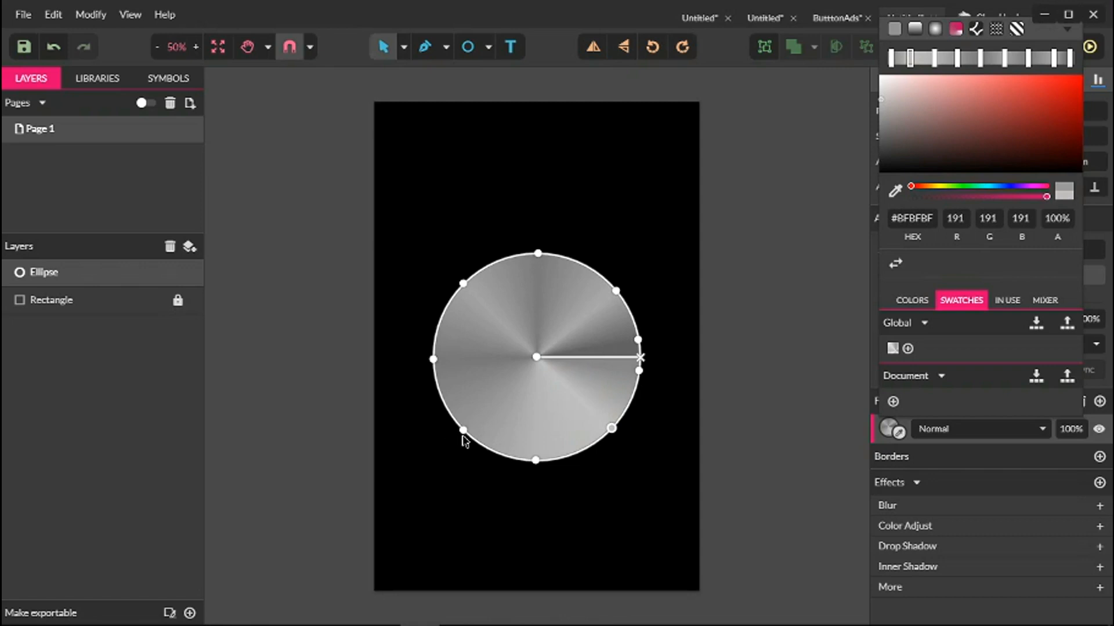
Step: Lighten the gradient stop on the circle's lower-left rim and set the stop at its bottom point to #8C8C8C
left_click(462, 440)
left_click(509, 381)
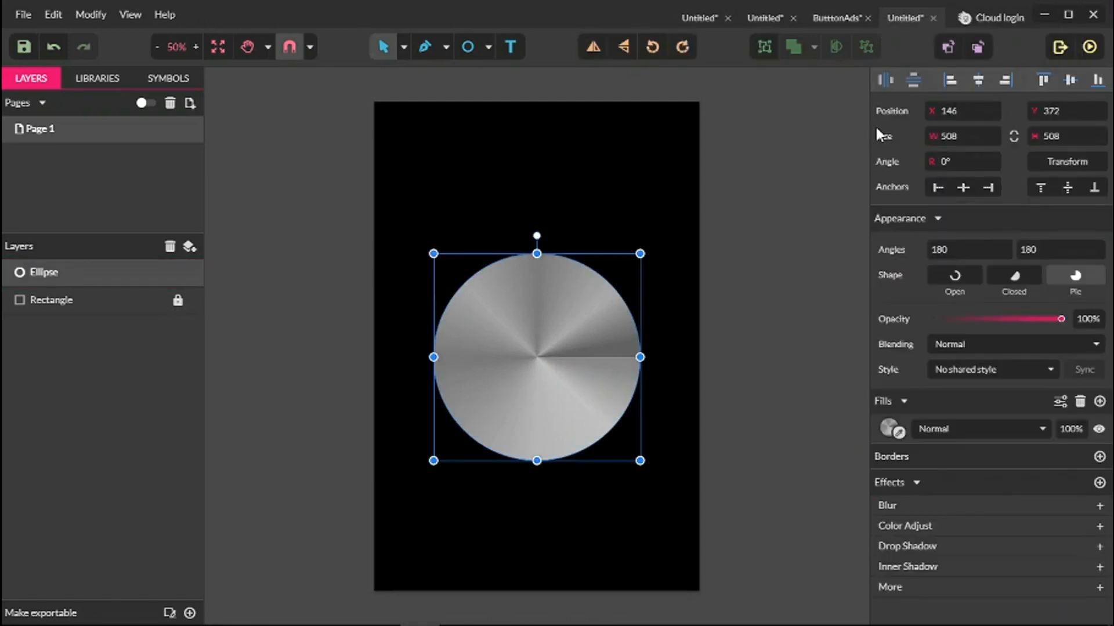
left_click(890, 429)
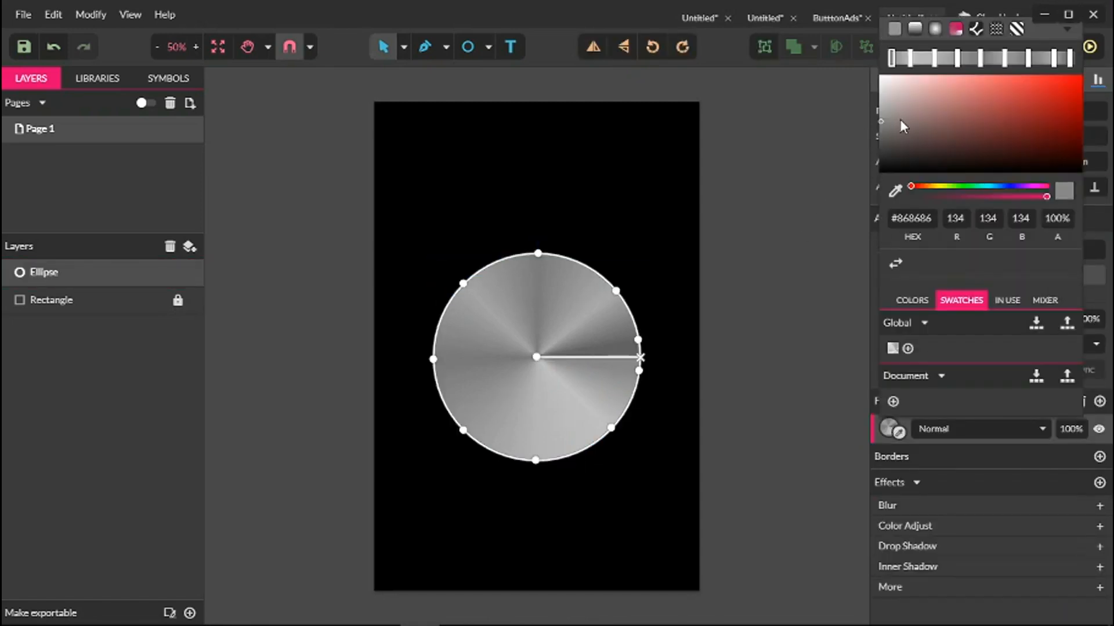
left_click(464, 430)
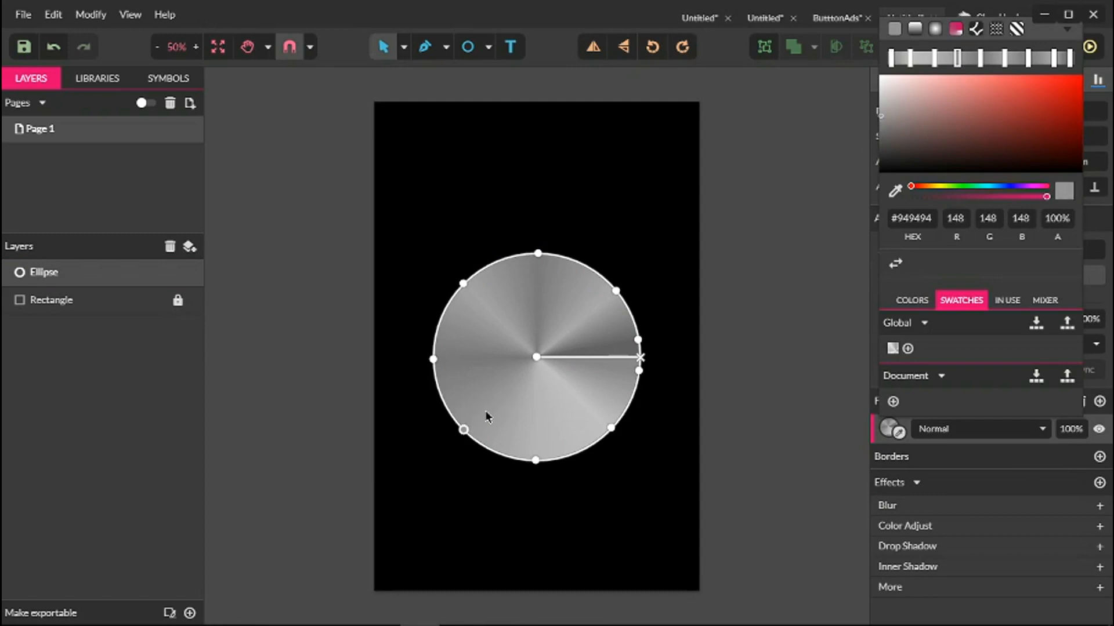
left_click(877, 104)
left_click_drag(877, 106, 879, 94)
left_click(535, 461)
left_click_drag(882, 108, 850, 122)
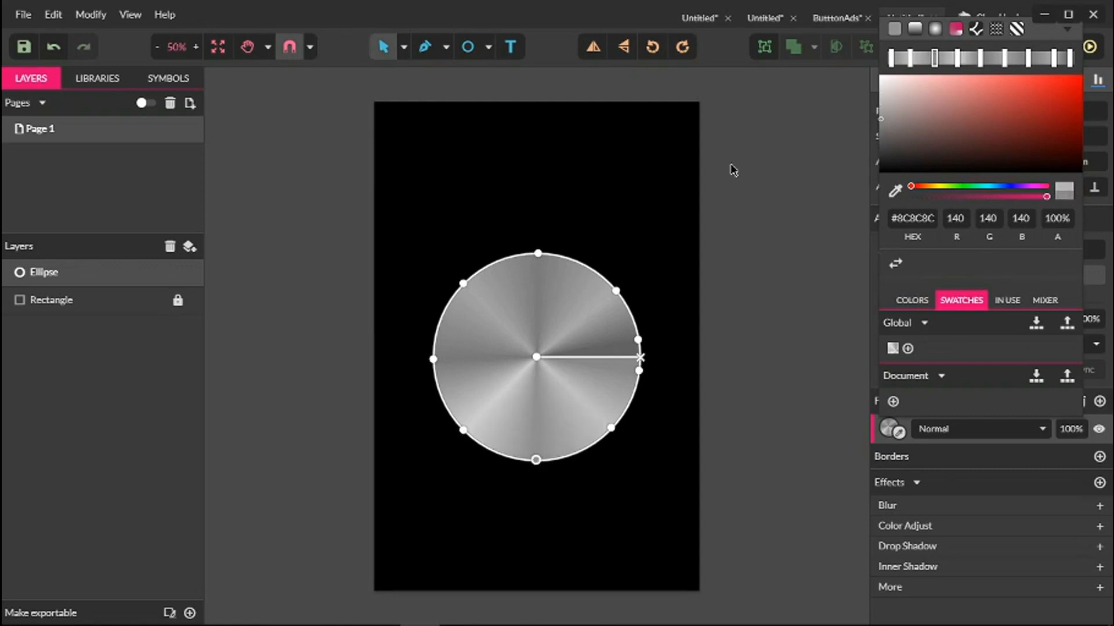
left_click(731, 168)
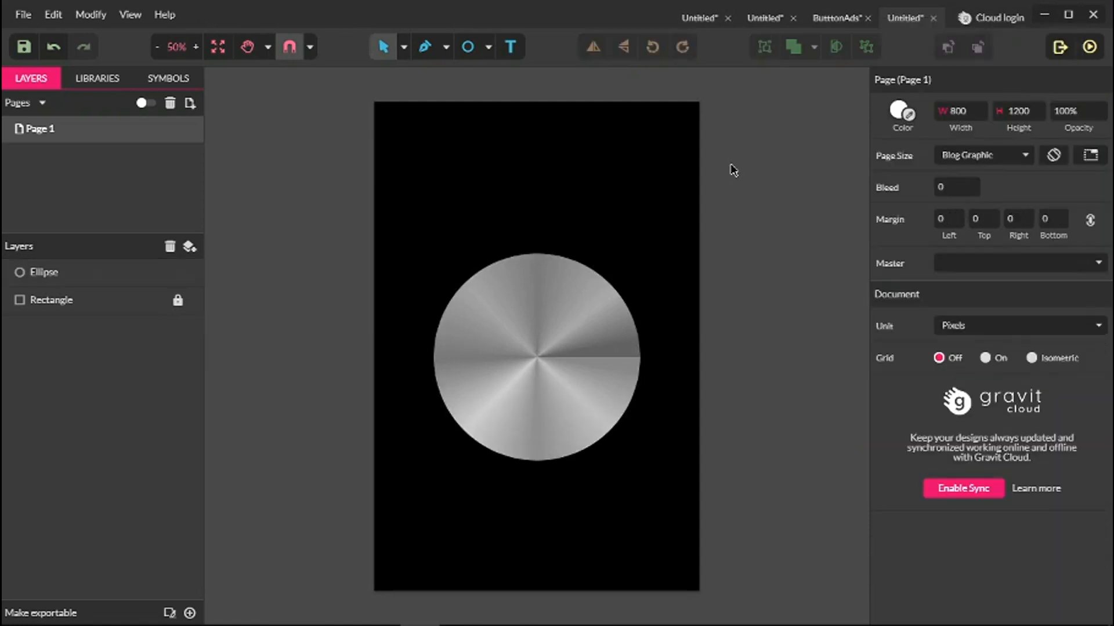
Step: Replace the circle's gradient fill with the saved silver gradient from the global swatches
left_click(624, 370)
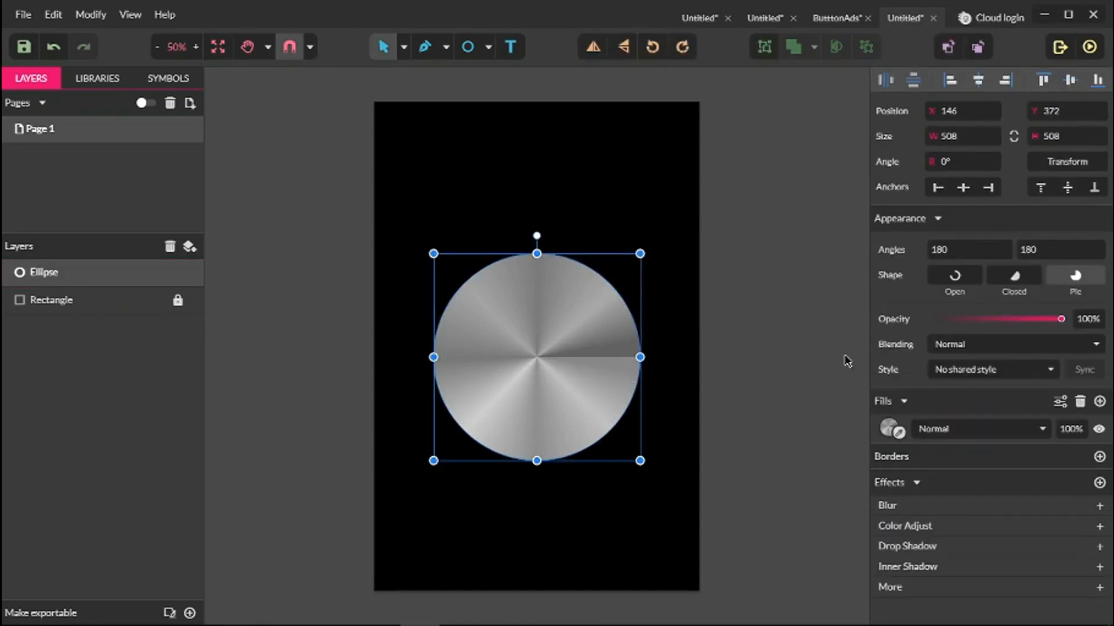
left_click(888, 430)
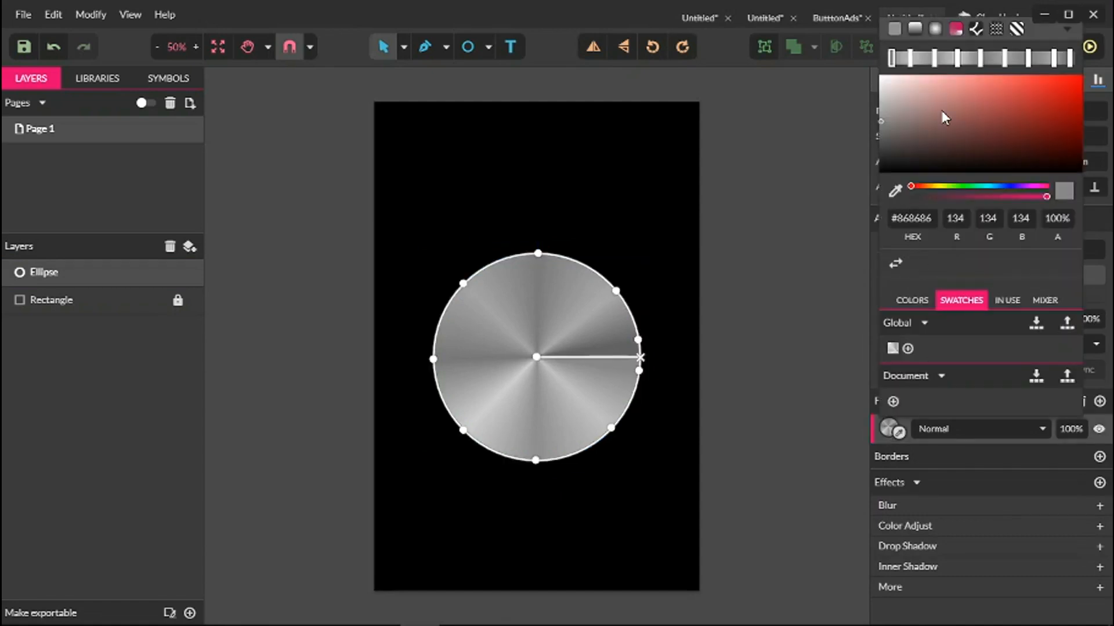
left_click(892, 348)
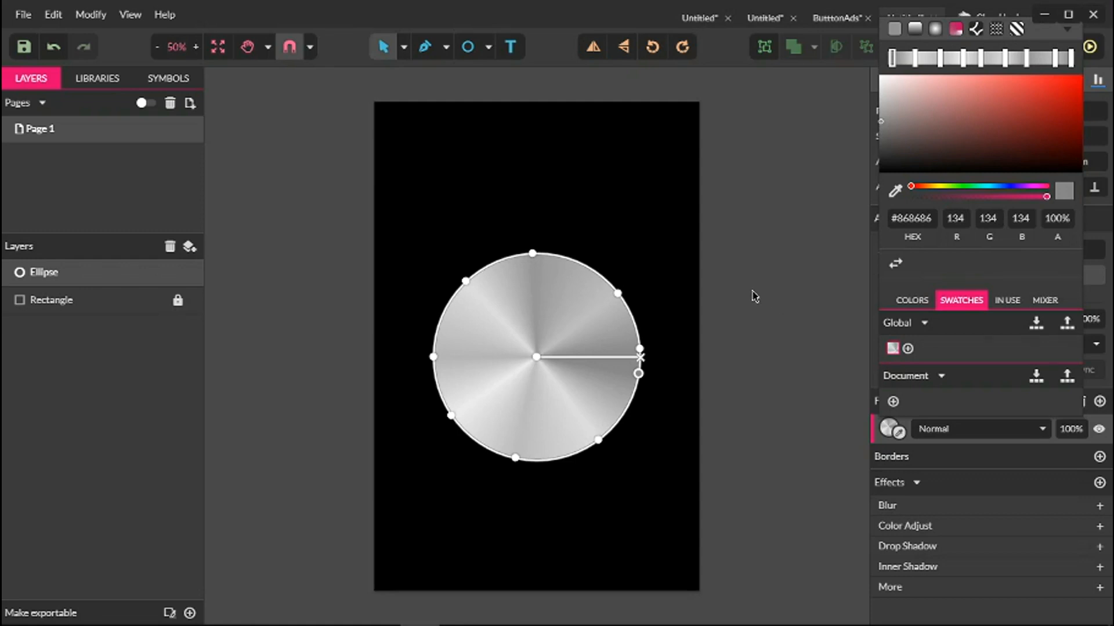
left_click(590, 342)
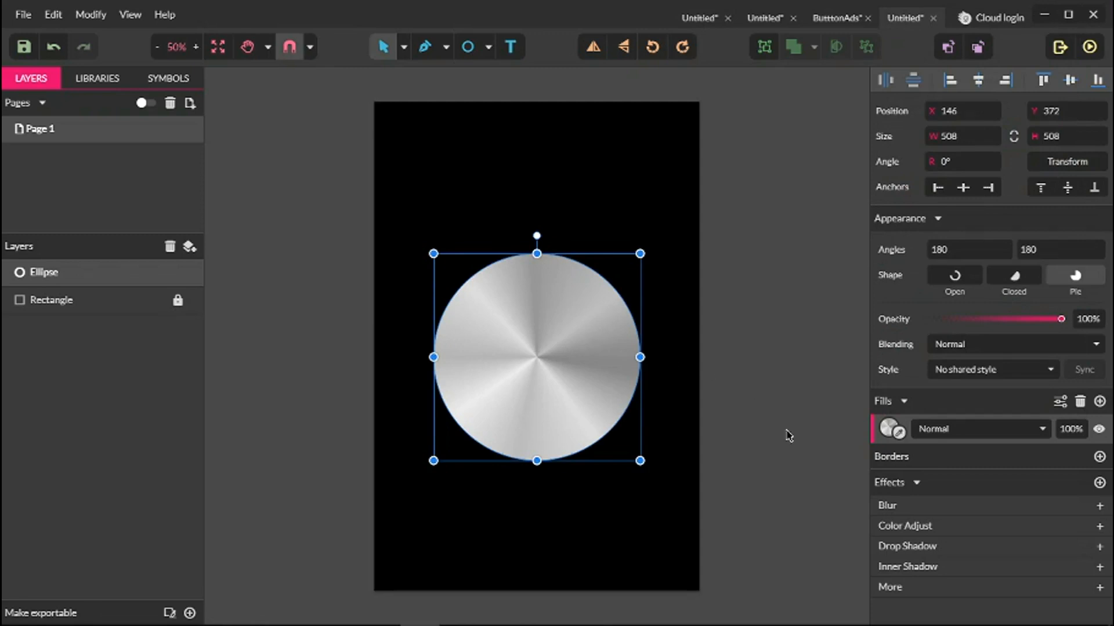
Step: Add a border to the circle with a width of 4 and the green colour #00A44A
left_click(1098, 457)
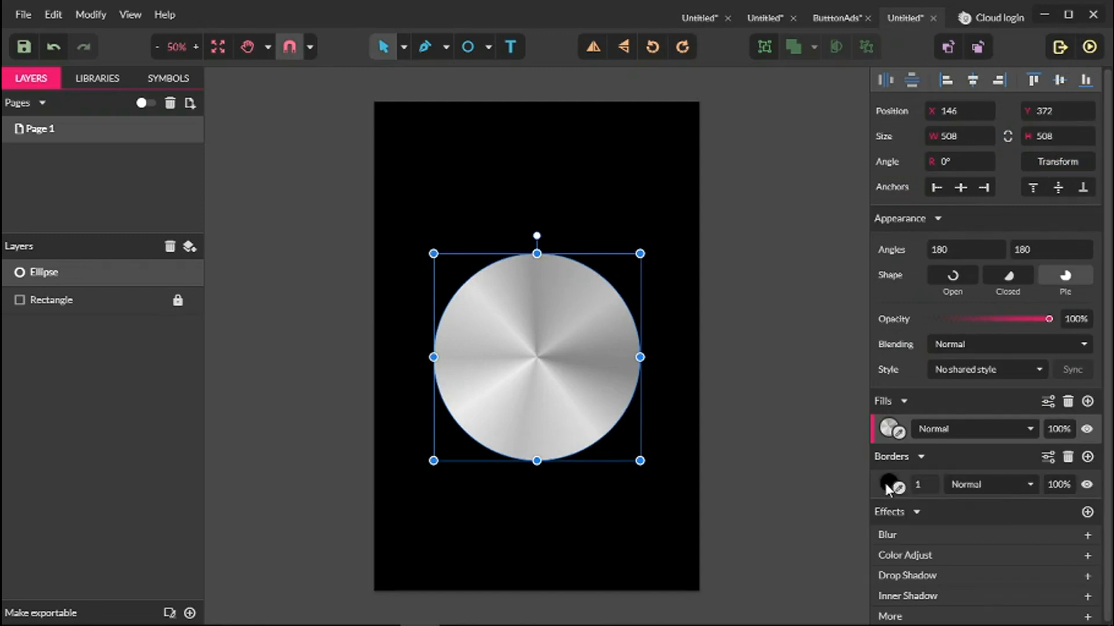
left_click(926, 483)
type("3")
key("Up")
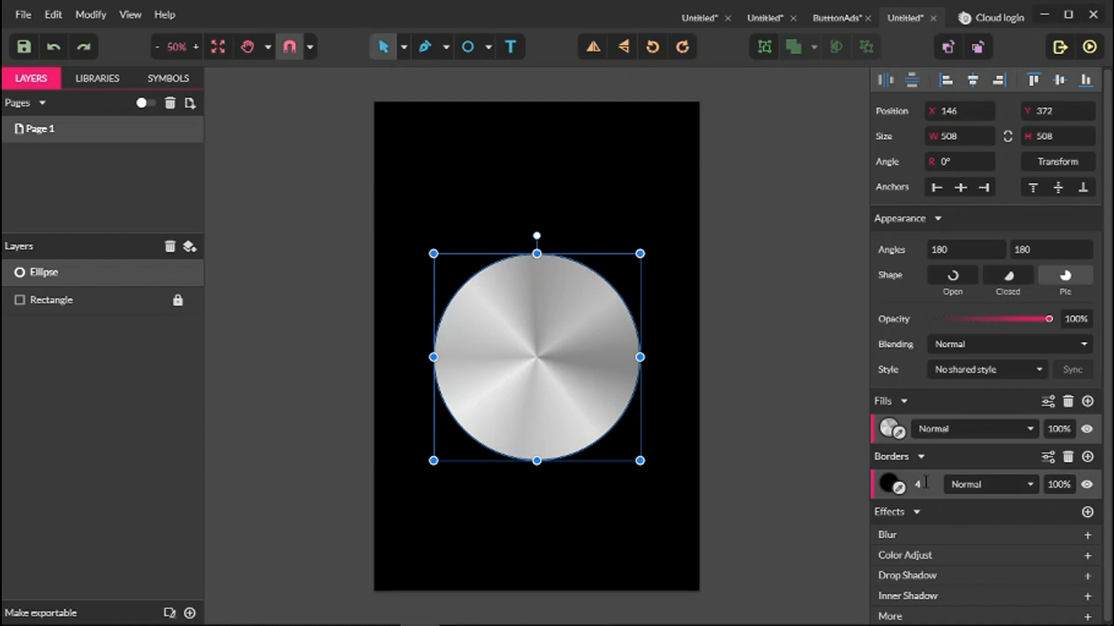
left_click(887, 483)
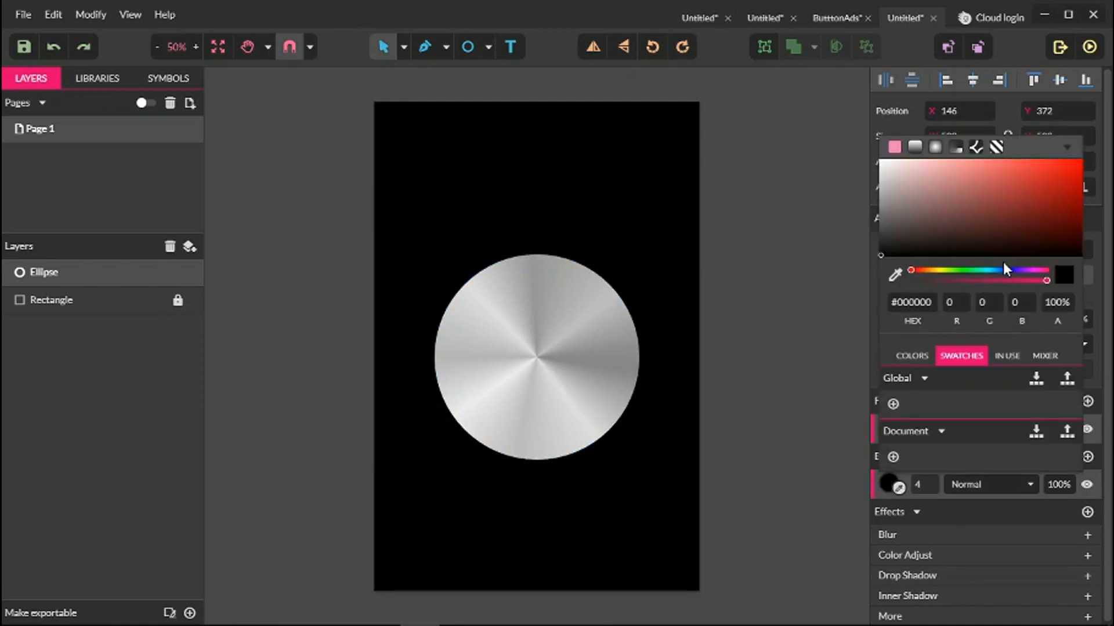
mouse_move(995, 270)
left_mouse_down()
mouse_move(965, 270)
mouse_move(1082, 193)
left_mouse_up()
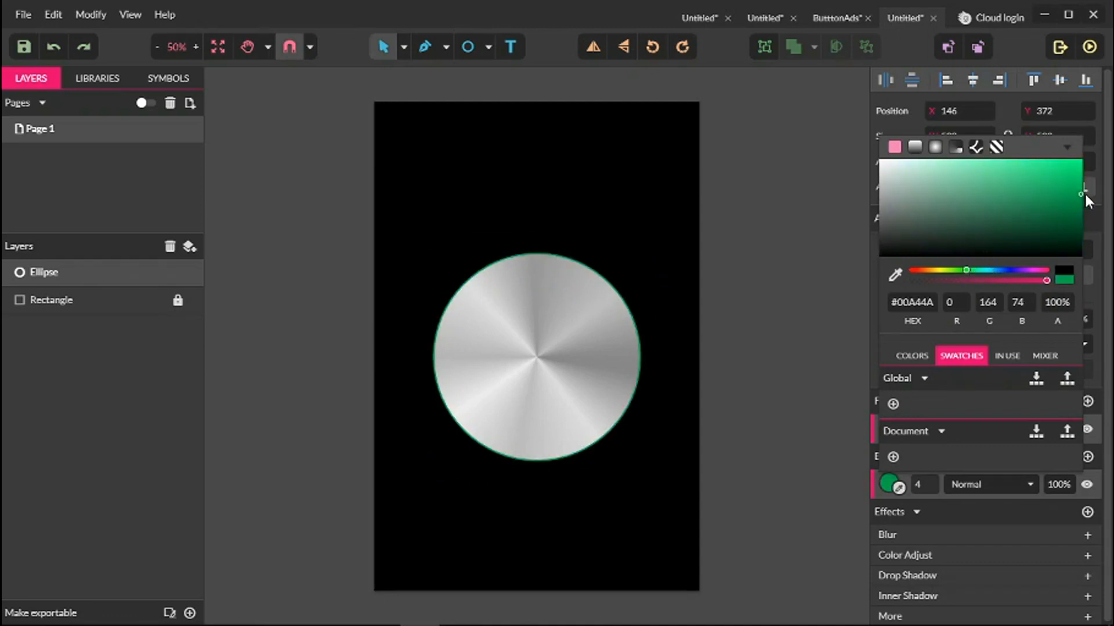
left_click(577, 335)
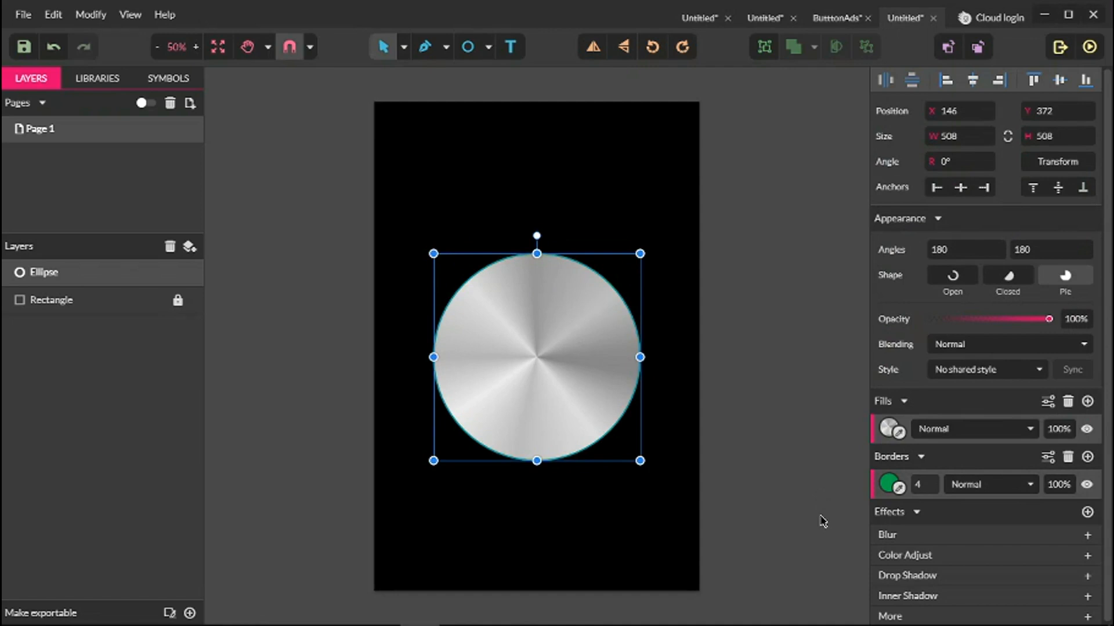
Step: Add a second border to the circle and delete it again
left_click(1087, 457)
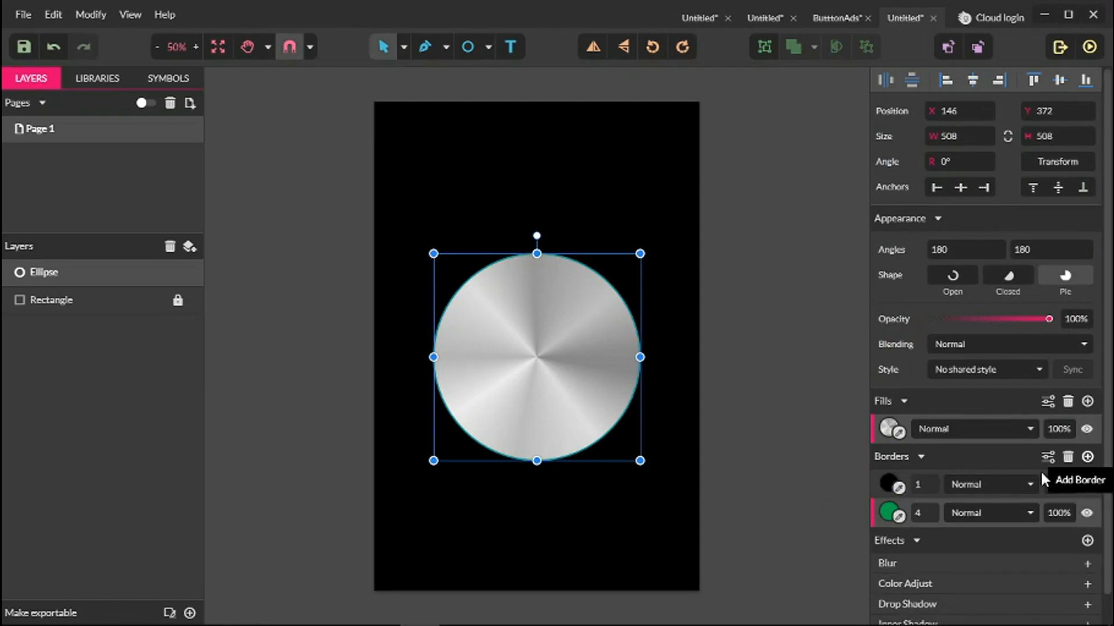
left_click(874, 482)
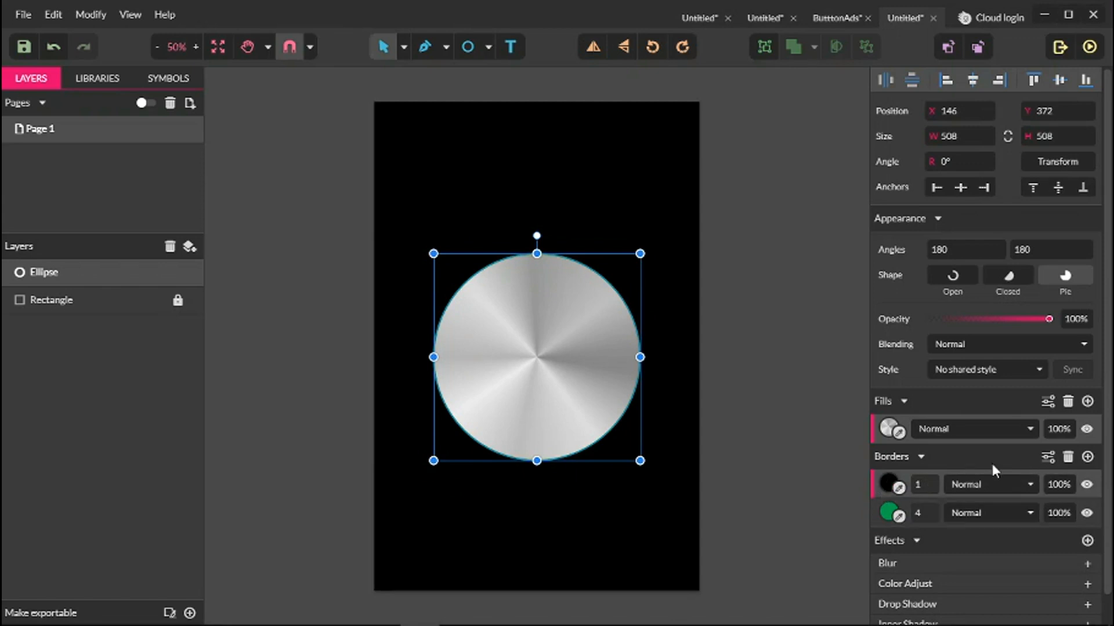
left_click(1067, 457)
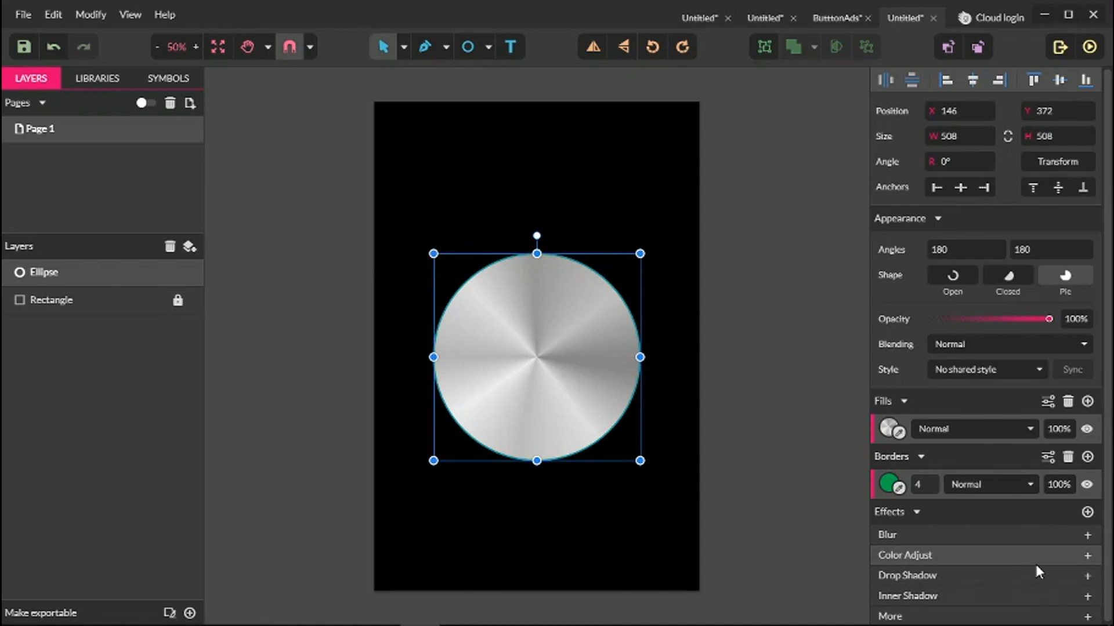
Step: Add a Blur effect to the circle and apply it to the border only
left_click(1087, 535)
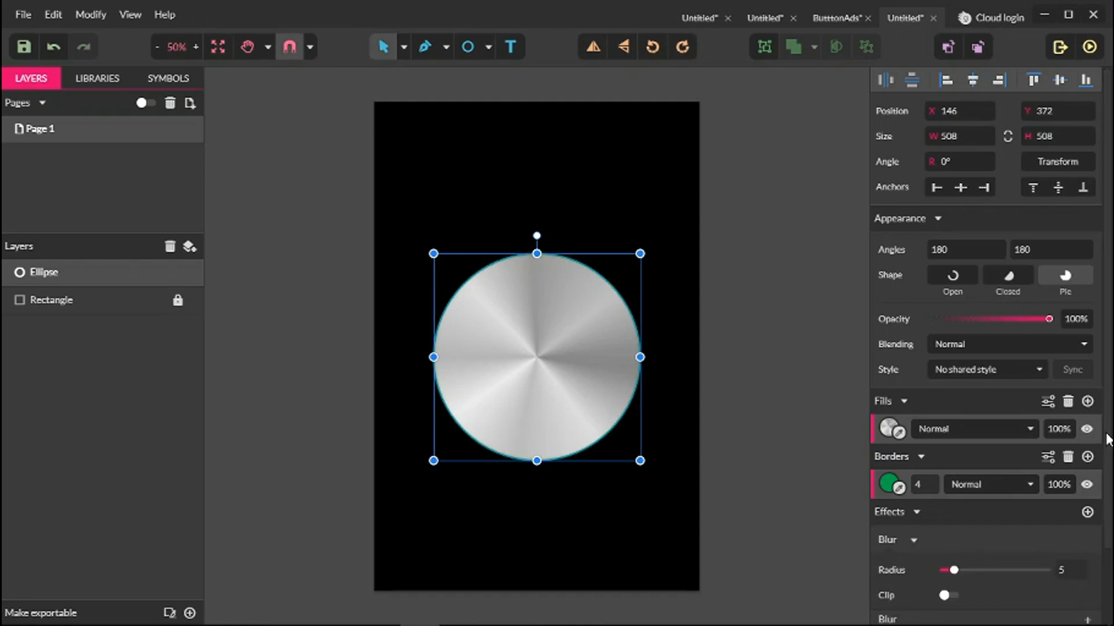
mouse_move(943, 582)
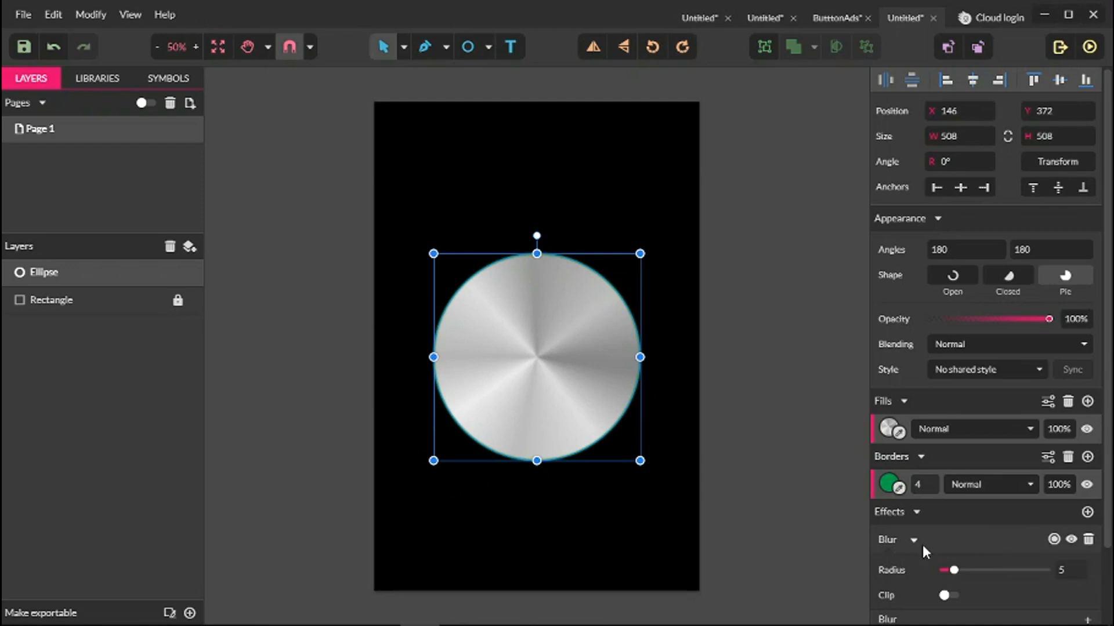
left_click(1054, 540)
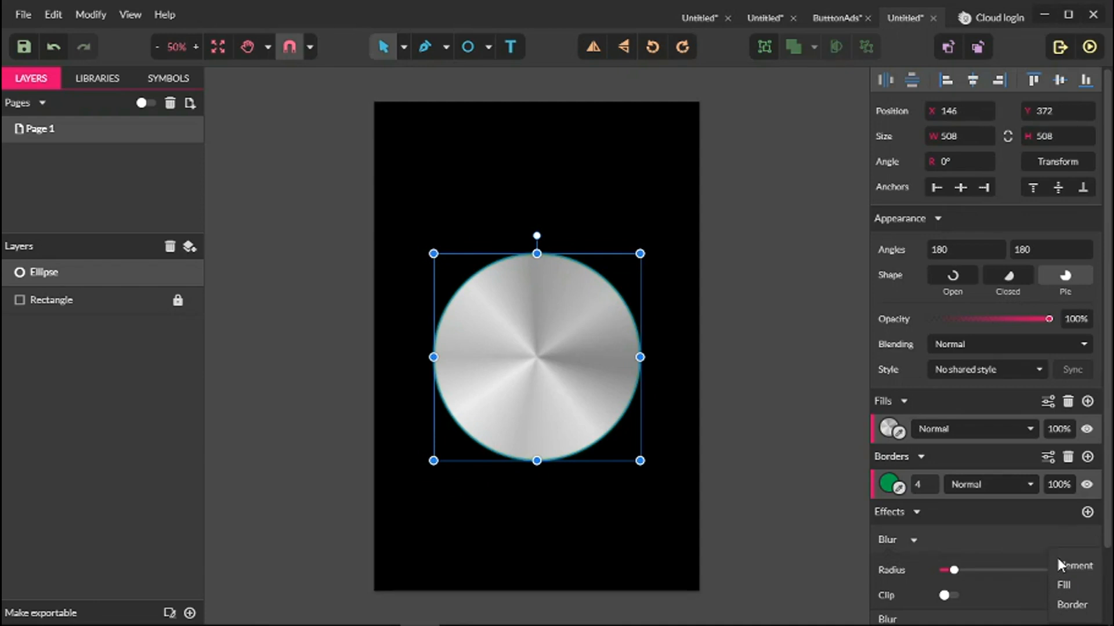
left_click(1064, 602)
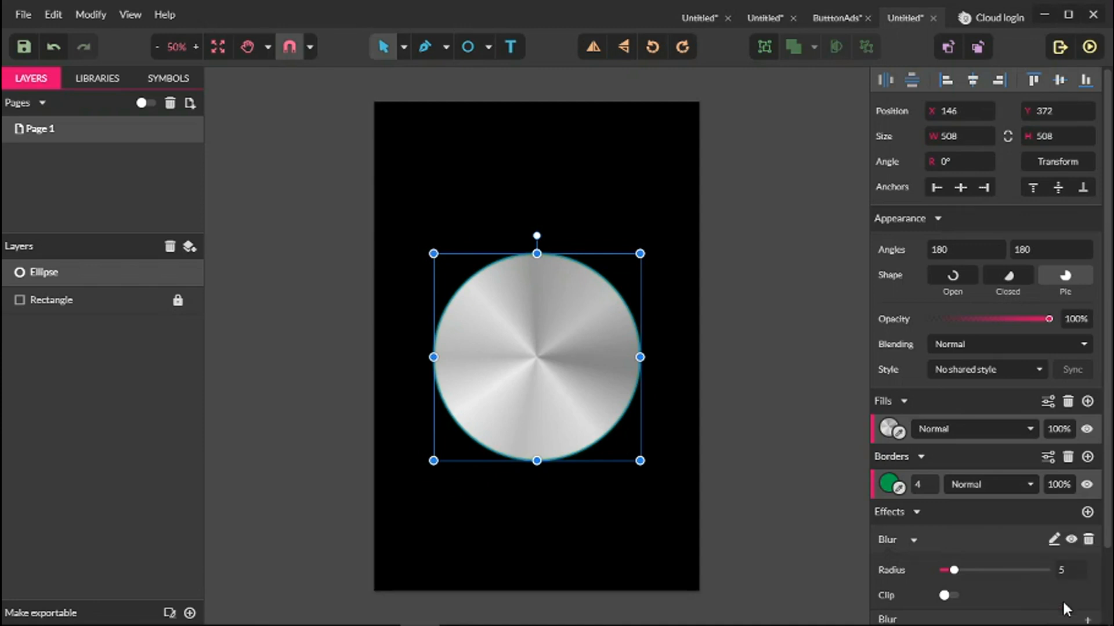
left_click(785, 420)
Step: Set the radius of the border's blur to 6.2
left_click(613, 341)
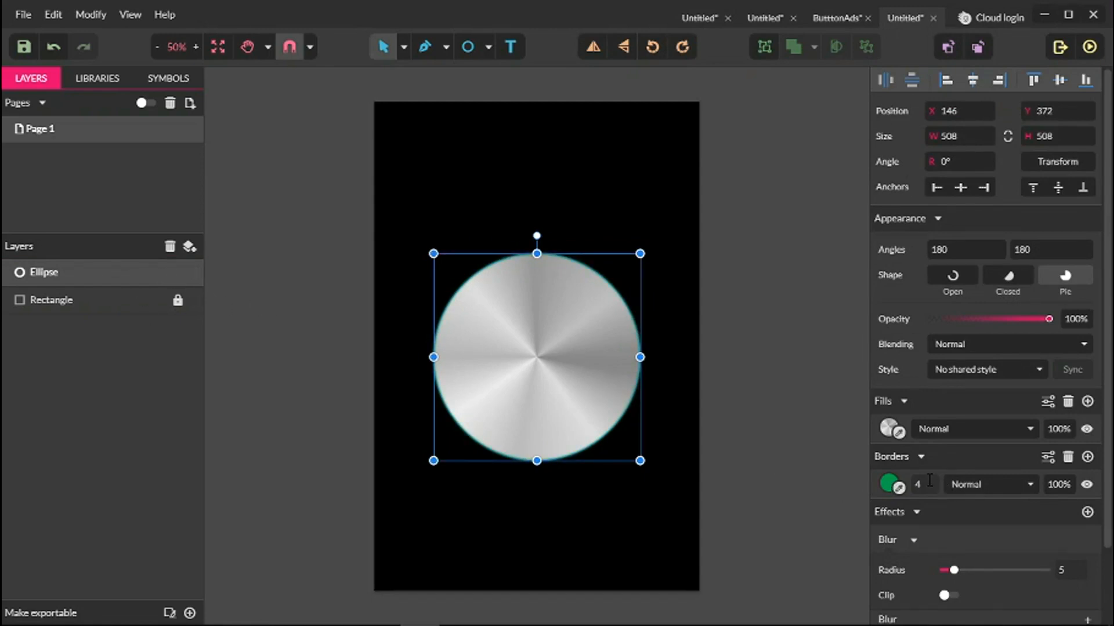
mouse_move(954, 570)
left_mouse_down()
mouse_move(969, 572)
mouse_move(956, 573)
left_mouse_up()
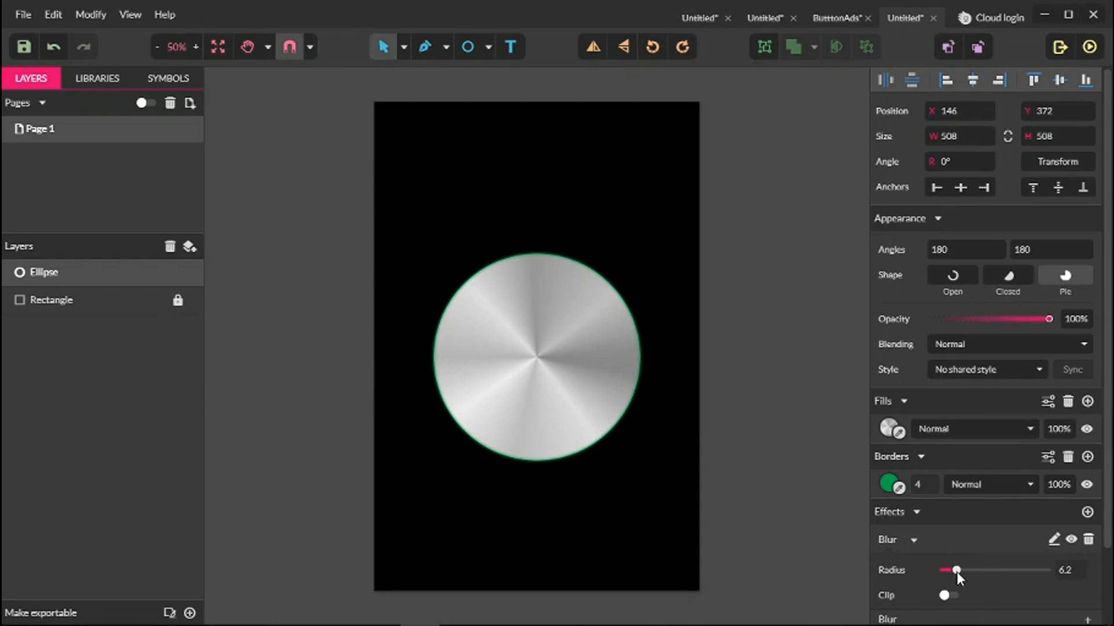
left_click_drag(956, 572, 955, 572)
left_click(786, 378)
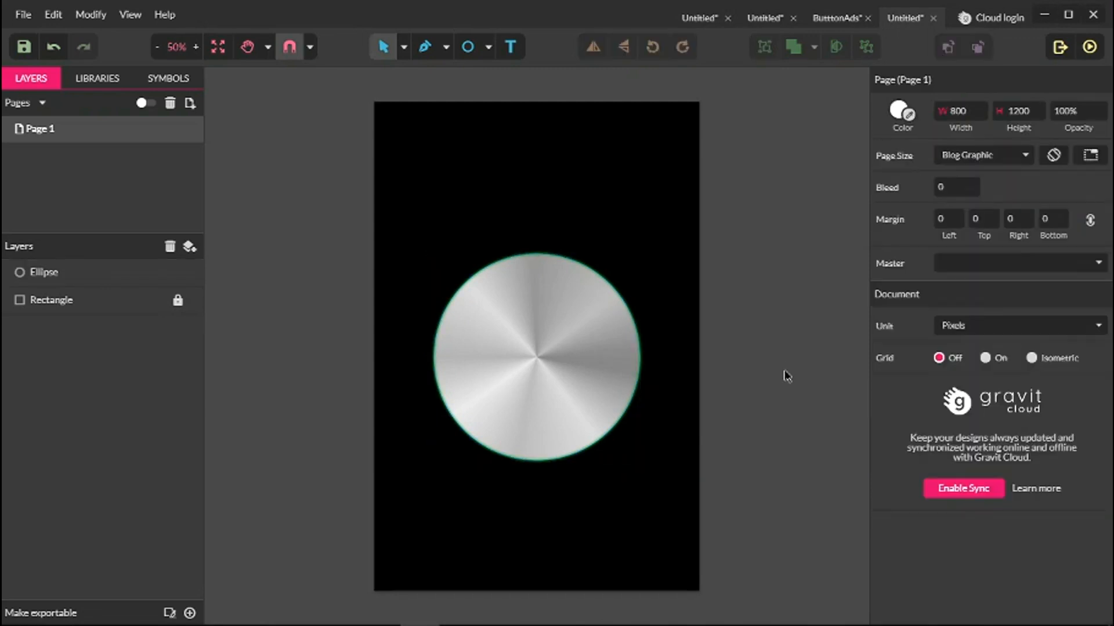
Step: Open the colour settings of the circle's green border and copy its hex code
left_click(628, 359)
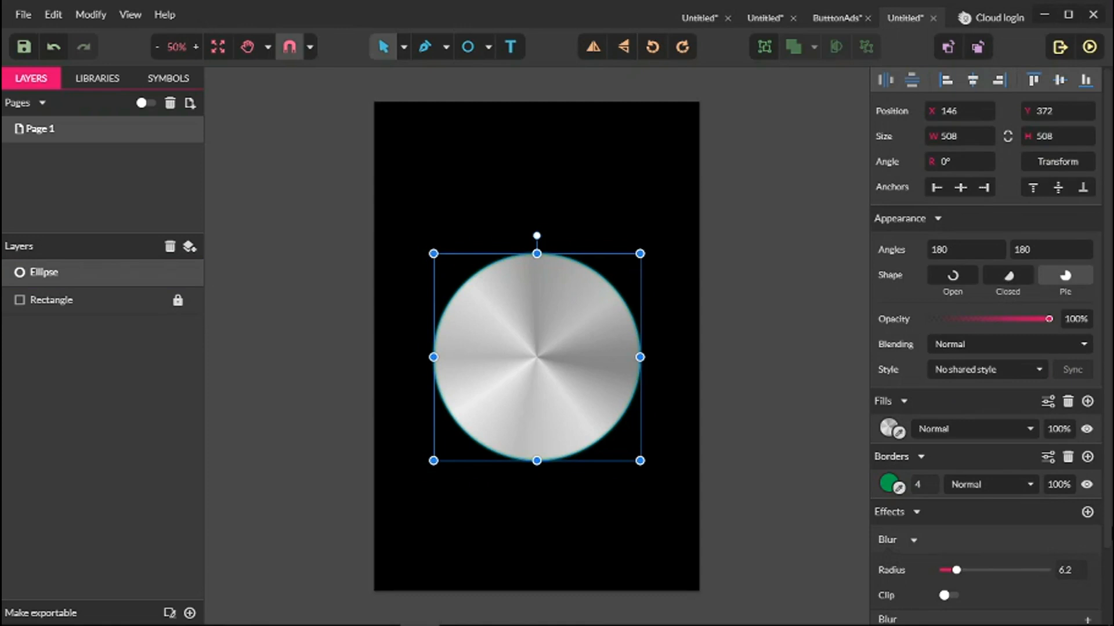
scroll(986, 348, "down", 3)
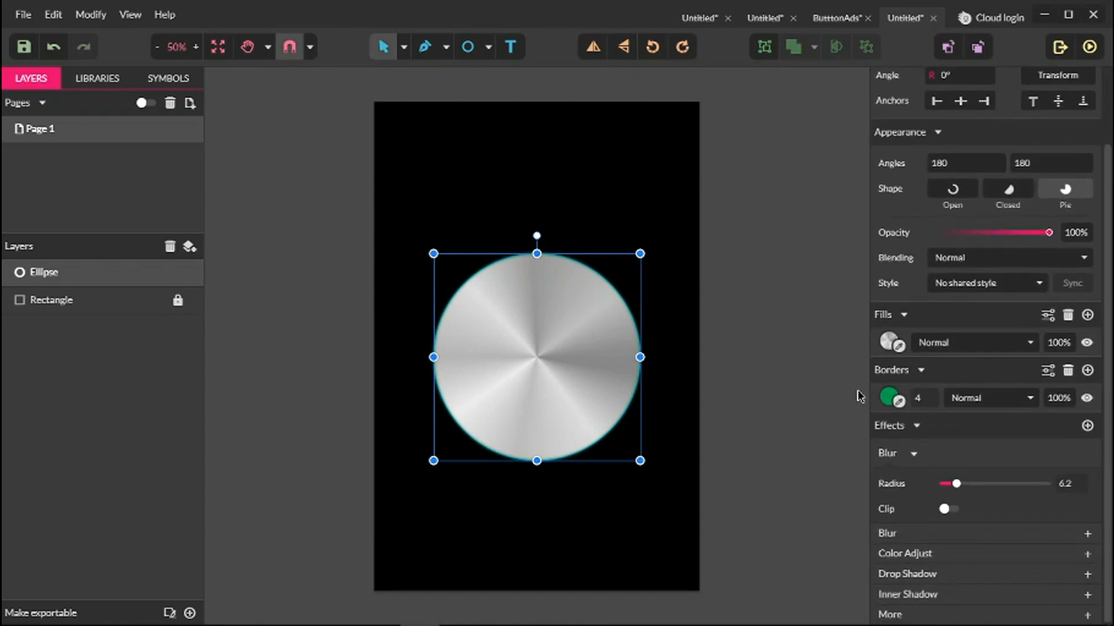
left_click(889, 398)
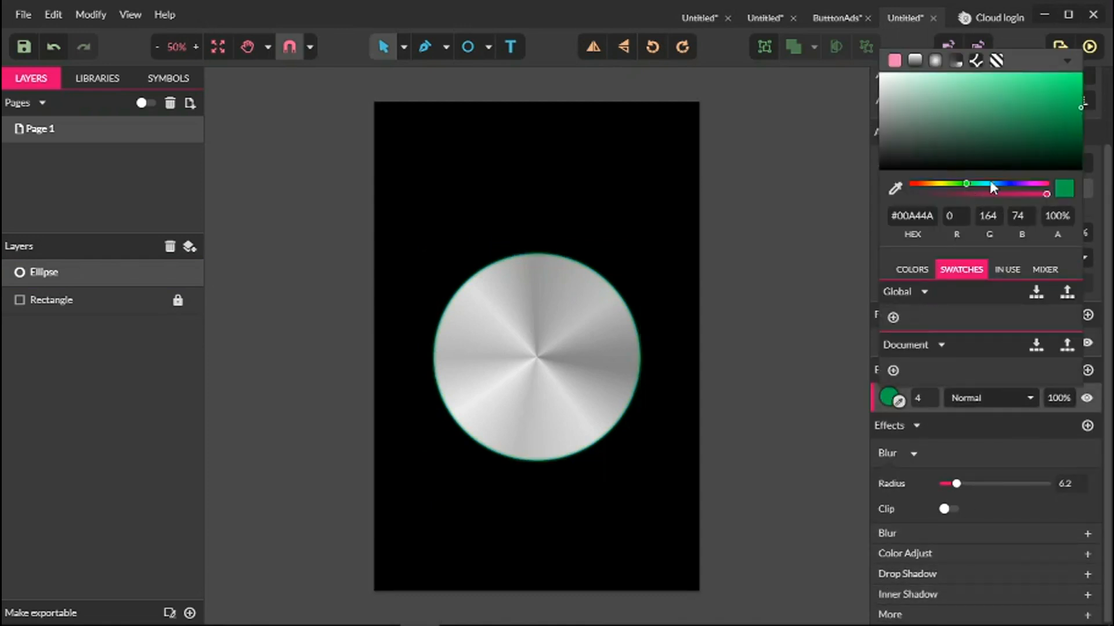
left_click_drag(935, 216, 880, 223)
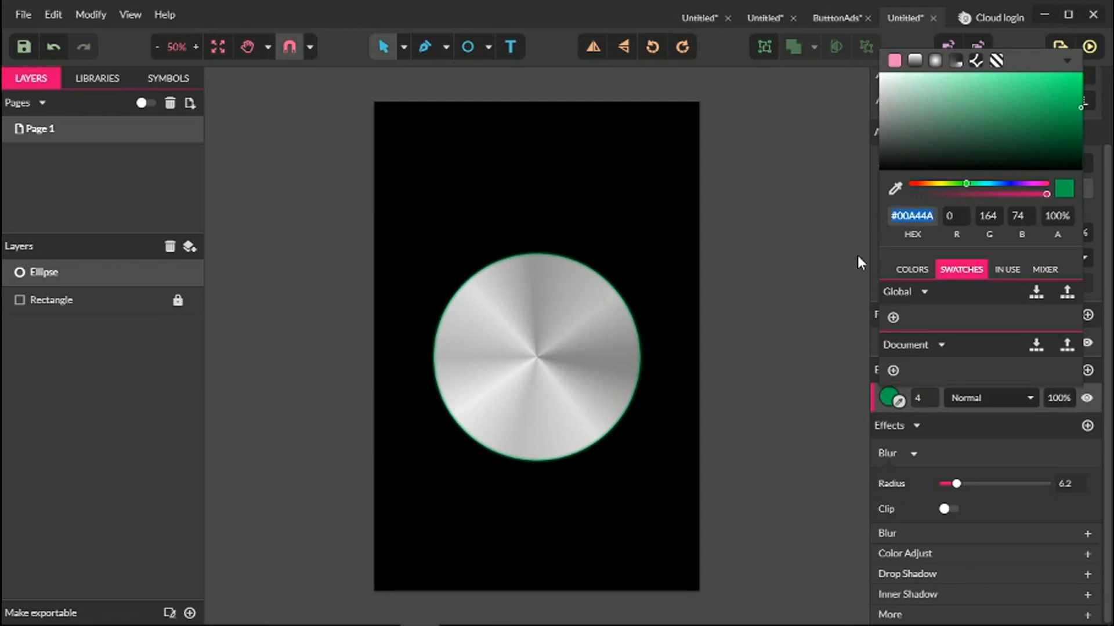
left_click(823, 283)
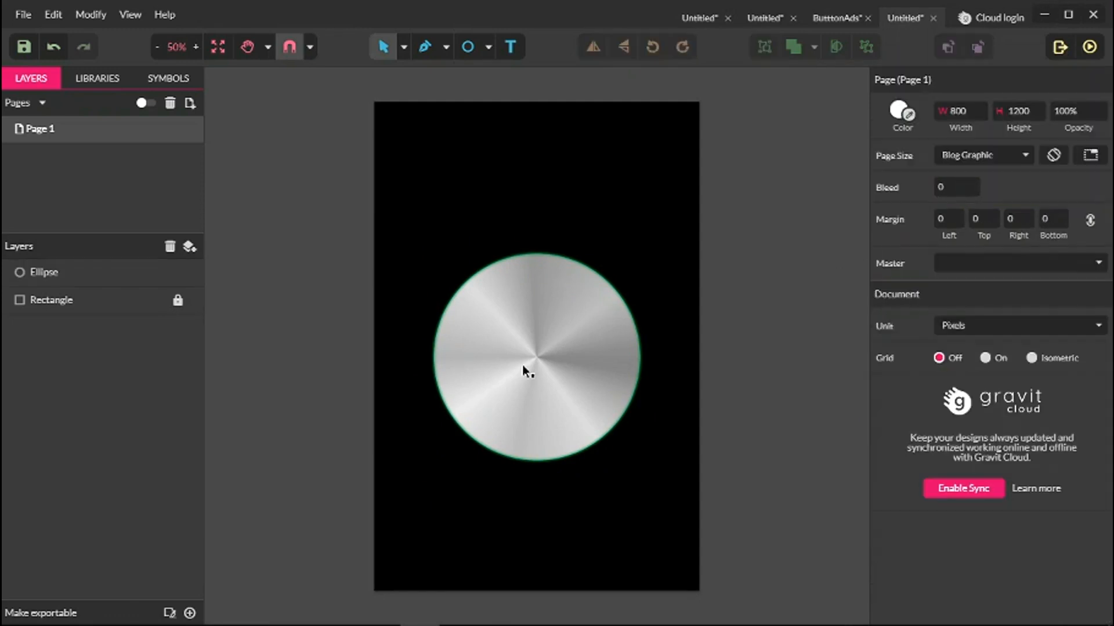
Step: Add an Outer Glow effect to the circle and set the glow colour to #00A44A
left_click(506, 325)
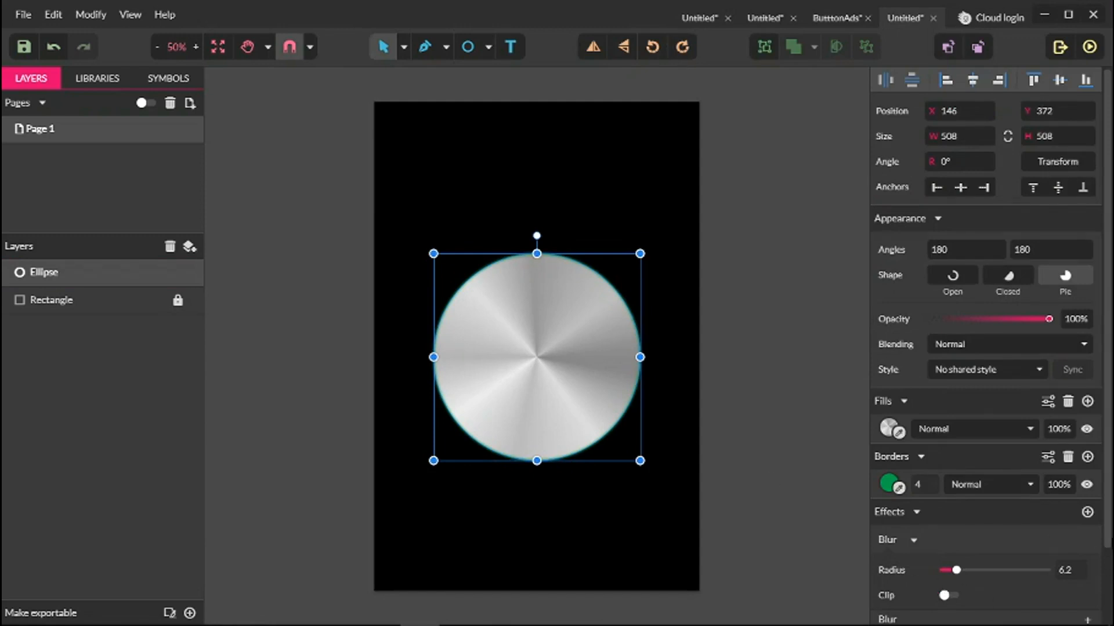
scroll(958, 574, "down", 2)
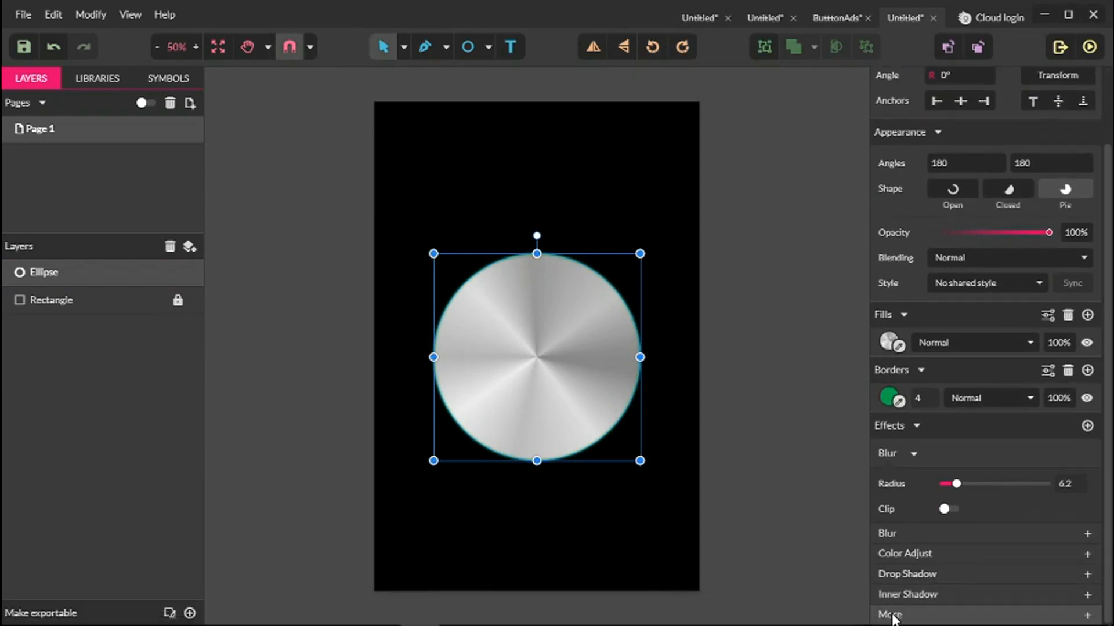
left_click(896, 604)
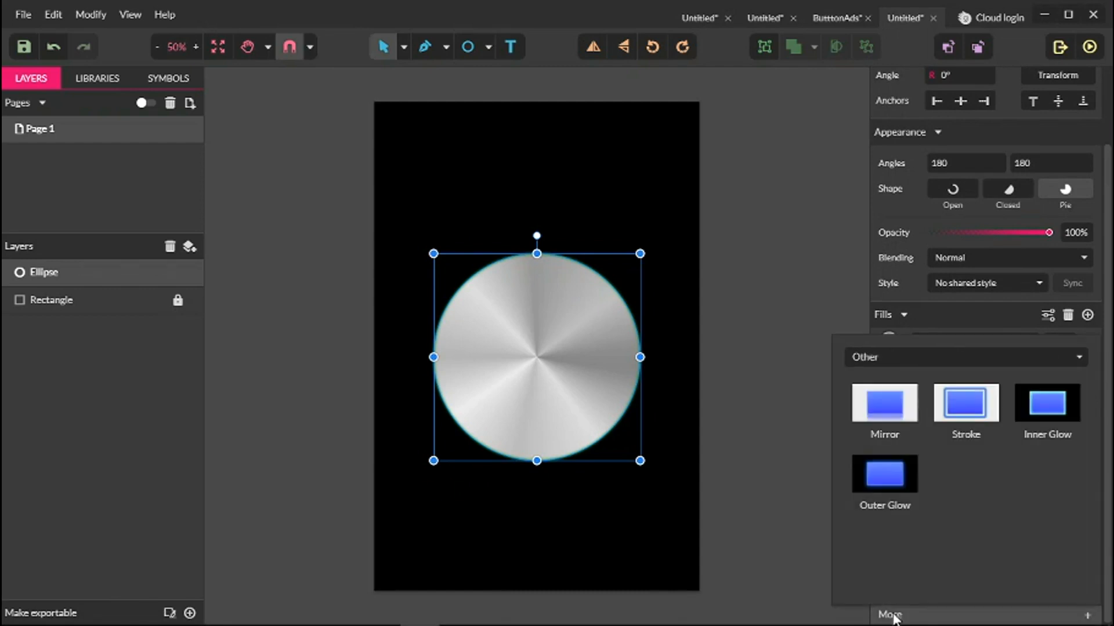
left_click(888, 356)
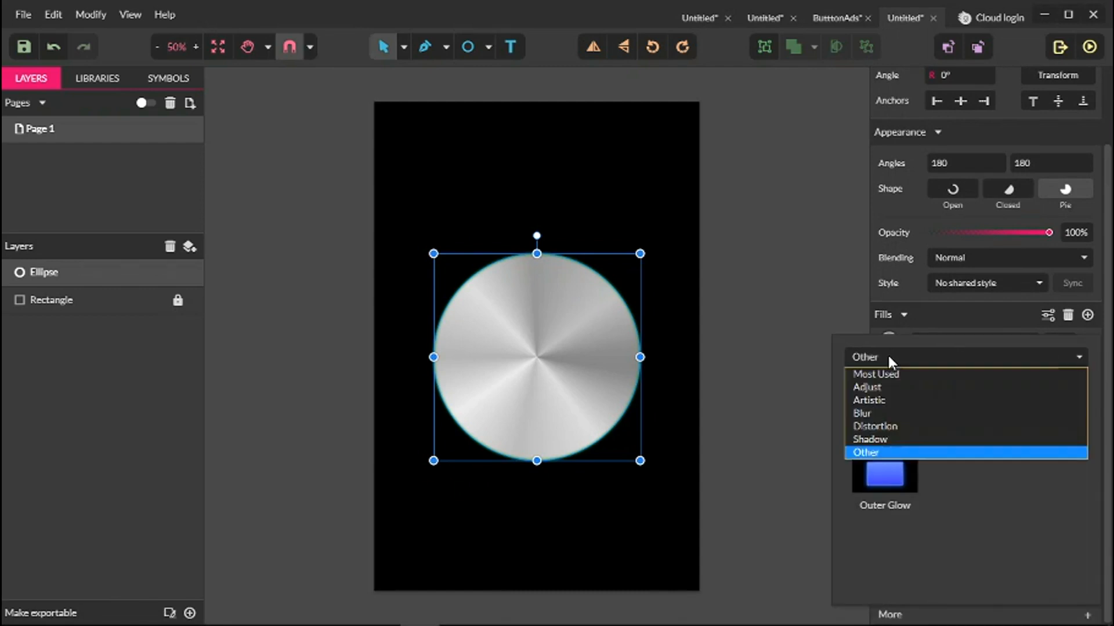
left_click(868, 452)
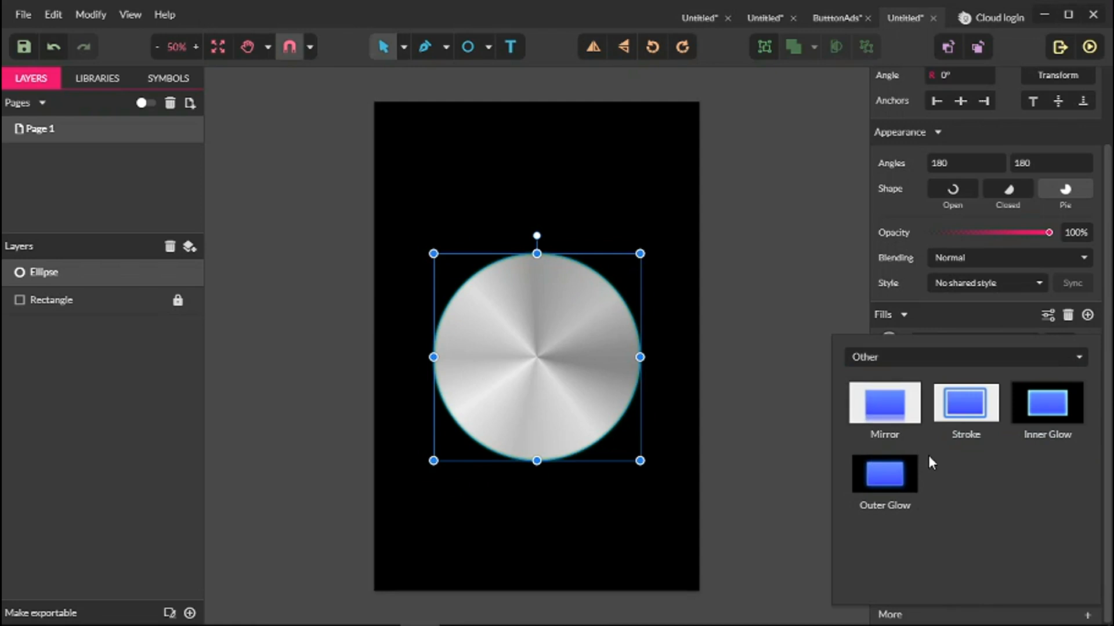
left_click(891, 476)
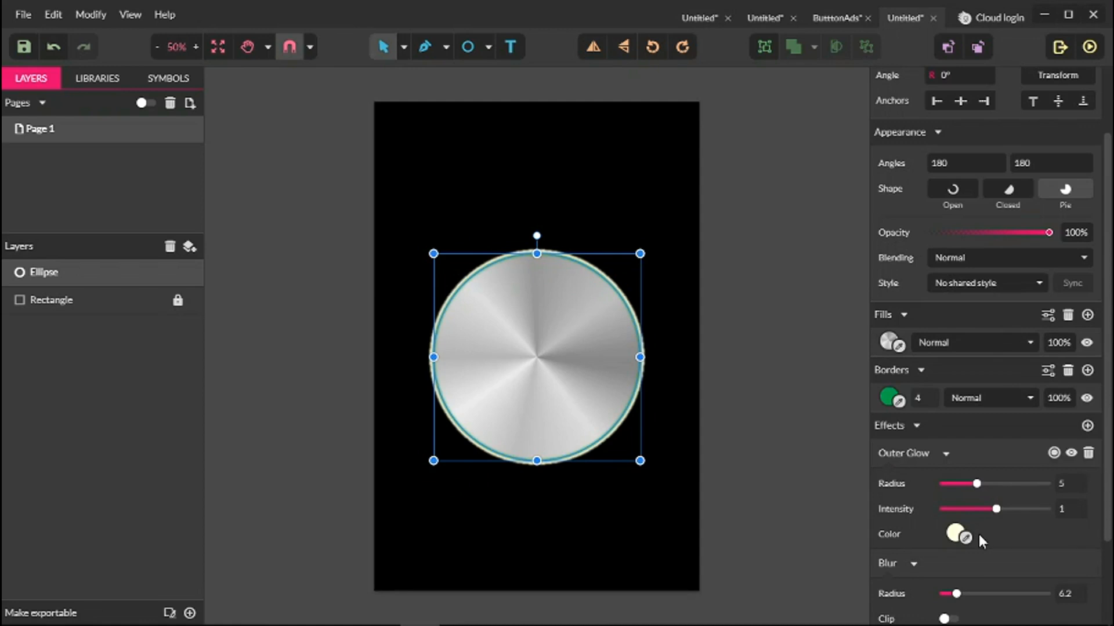
left_click(956, 533)
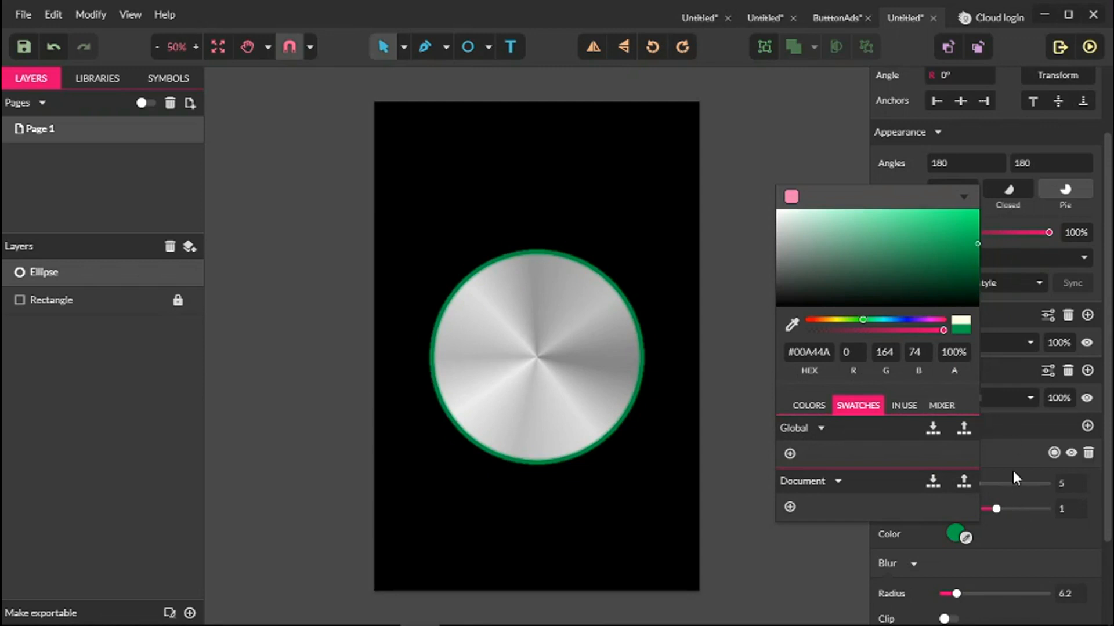
left_click(1012, 471)
Step: Reduce the outer glow's radius to 0.8 and move Outer Glow below Blur in the circle's effects order
left_click_drag(976, 484, 956, 484)
left_click(911, 452)
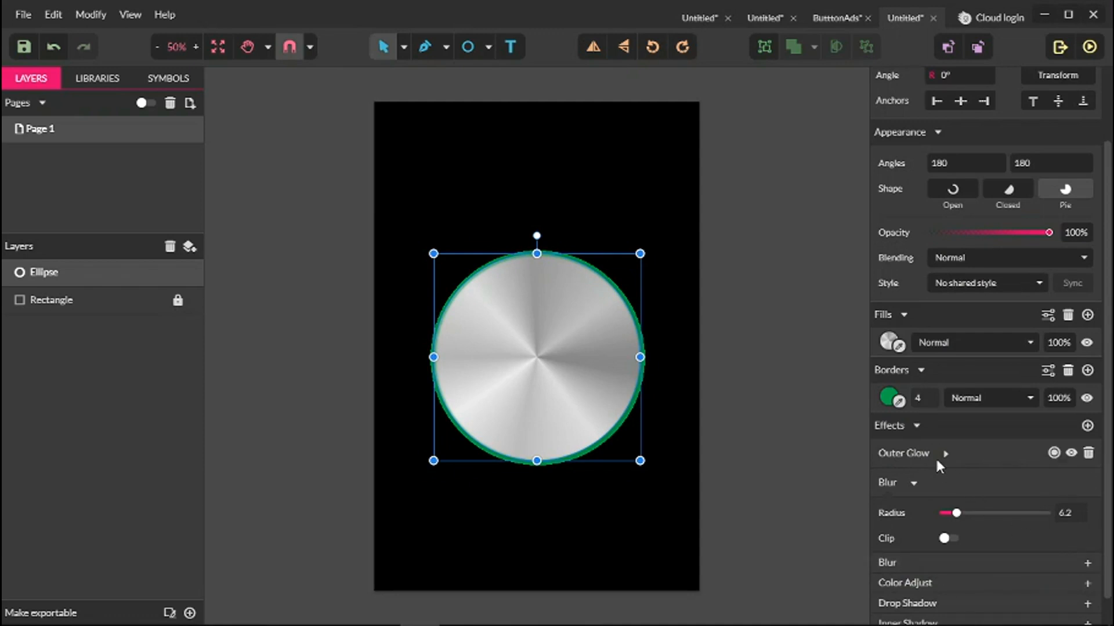
left_click(919, 427)
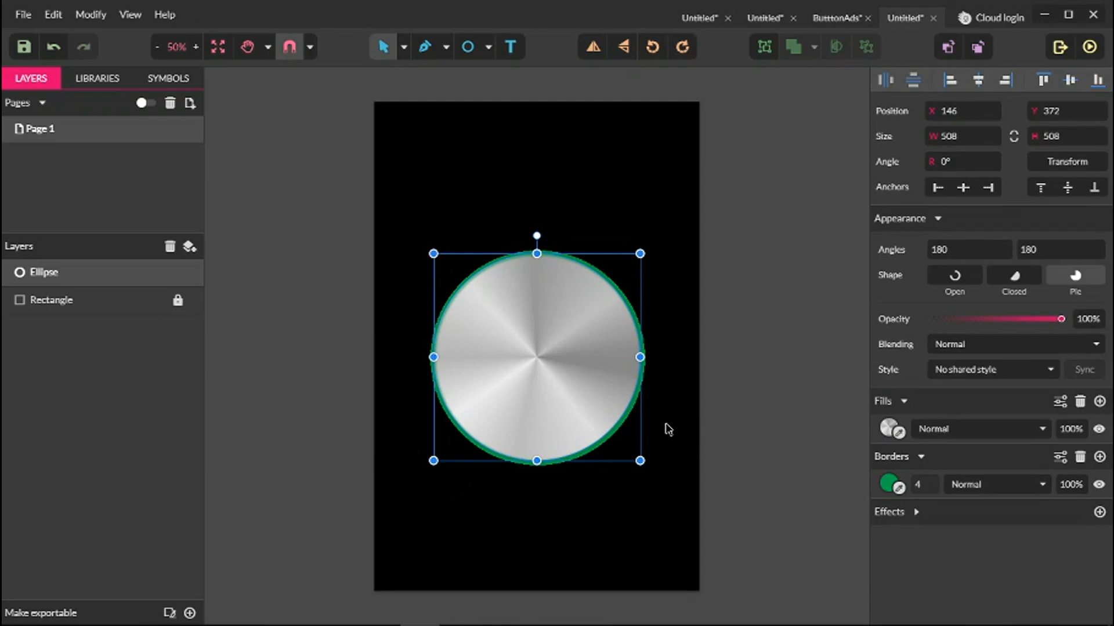
left_click(916, 511)
left_click_drag(937, 500, 940, 471)
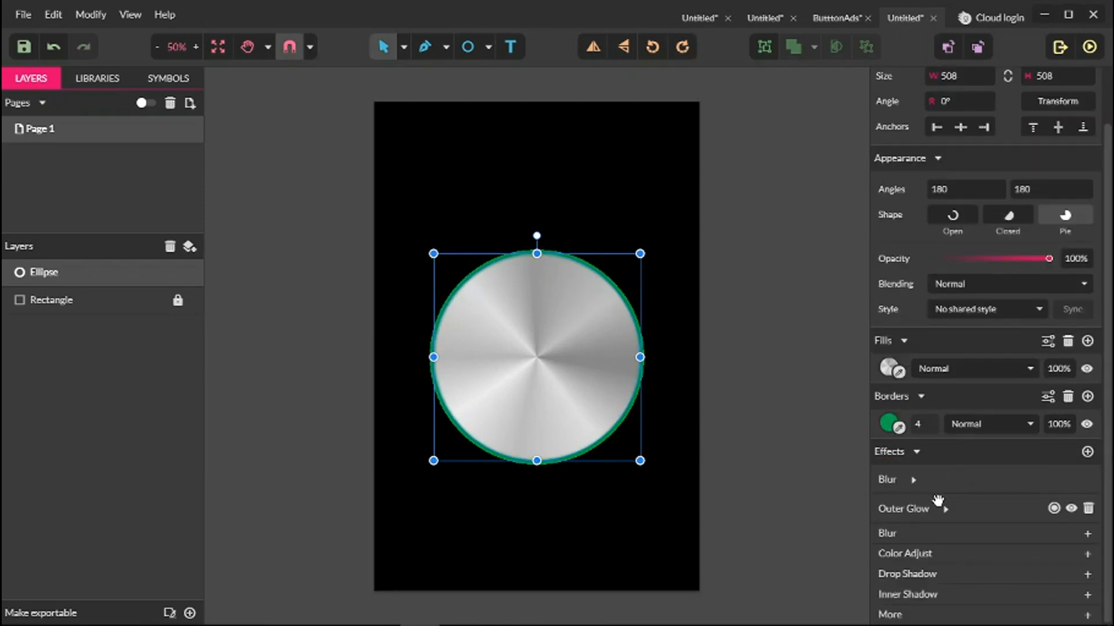
Step: Lower the outer glow's intensity to 0.2 and increase its radius to about 6.3
left_click(945, 509)
scroll(947, 511, "down", 1)
left_click_drag(996, 509, 955, 509)
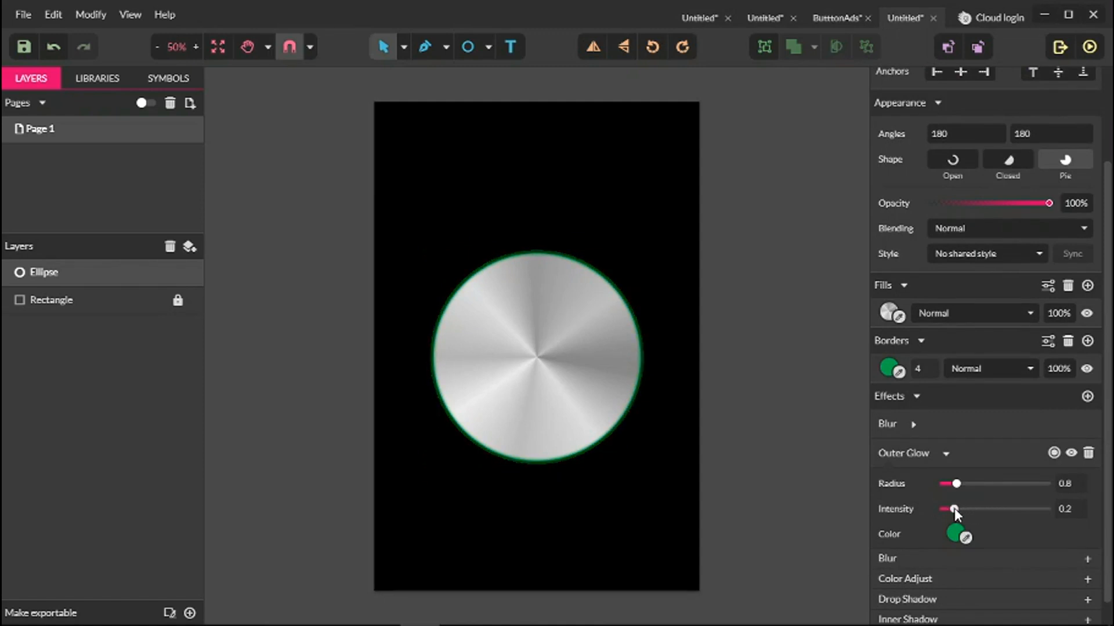
left_click_drag(955, 509, 987, 485)
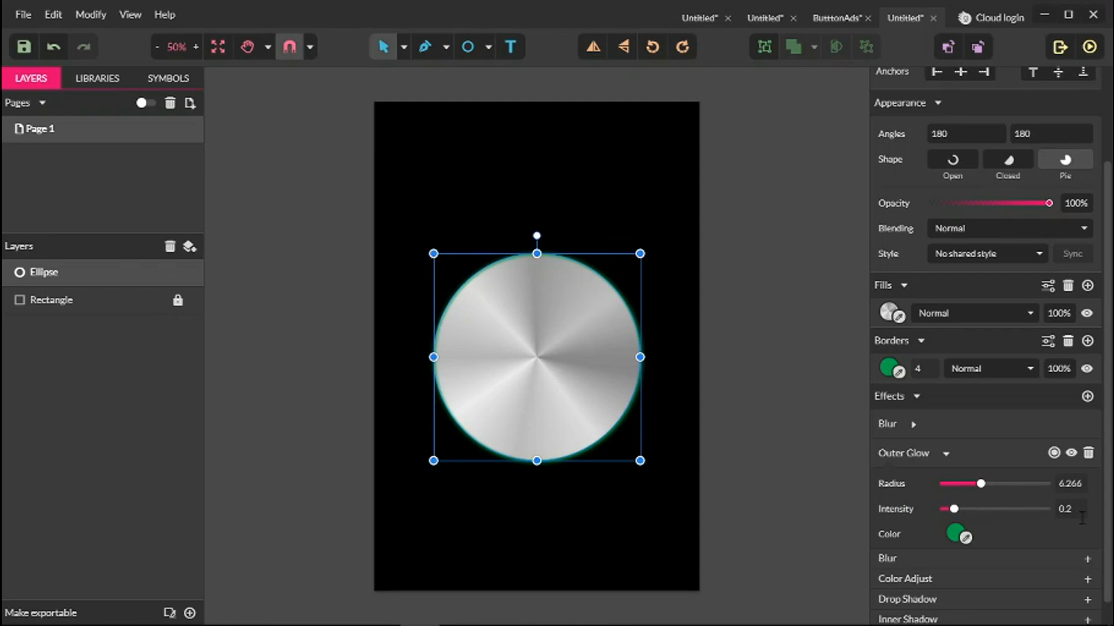
left_click(806, 351)
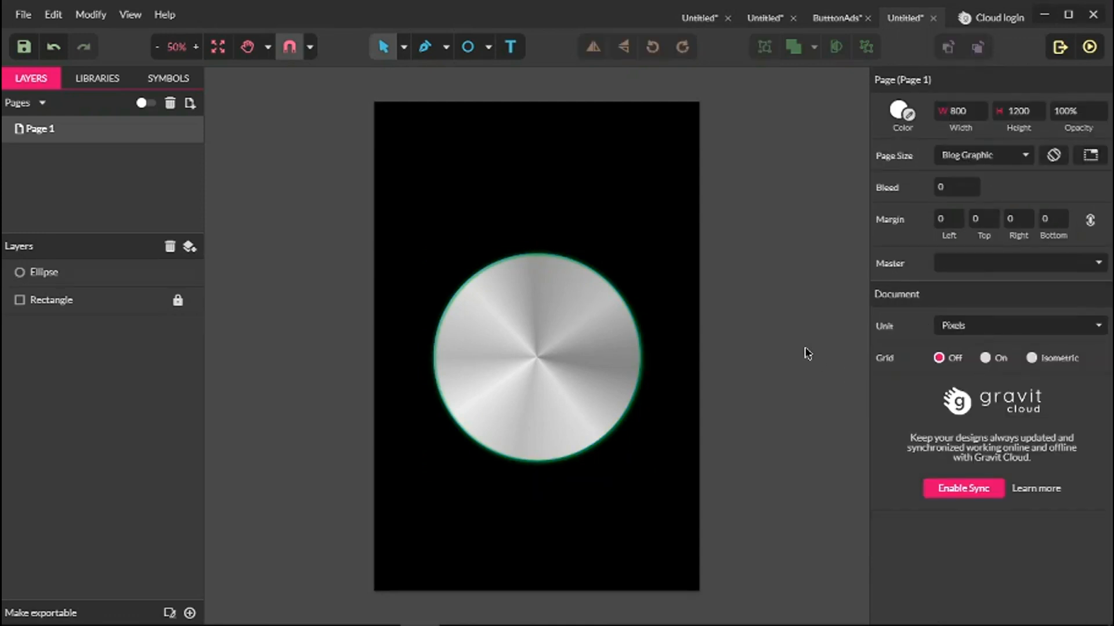
Step: Fine-tune the radius of the circle's outer glow to about 6
left_click(620, 358)
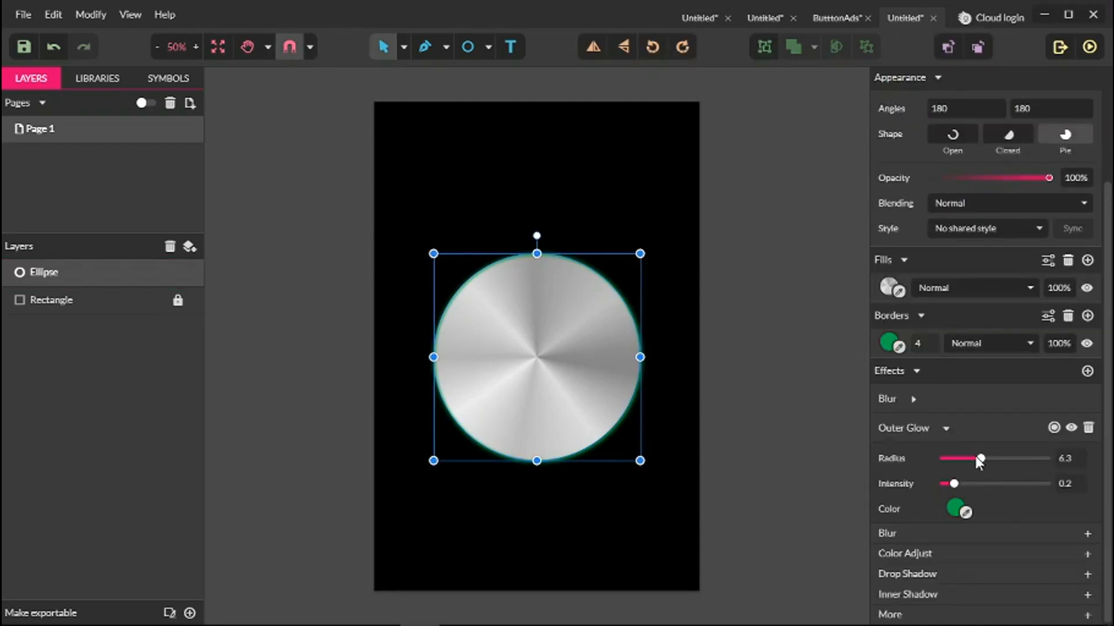
left_click_drag(979, 456, 980, 458)
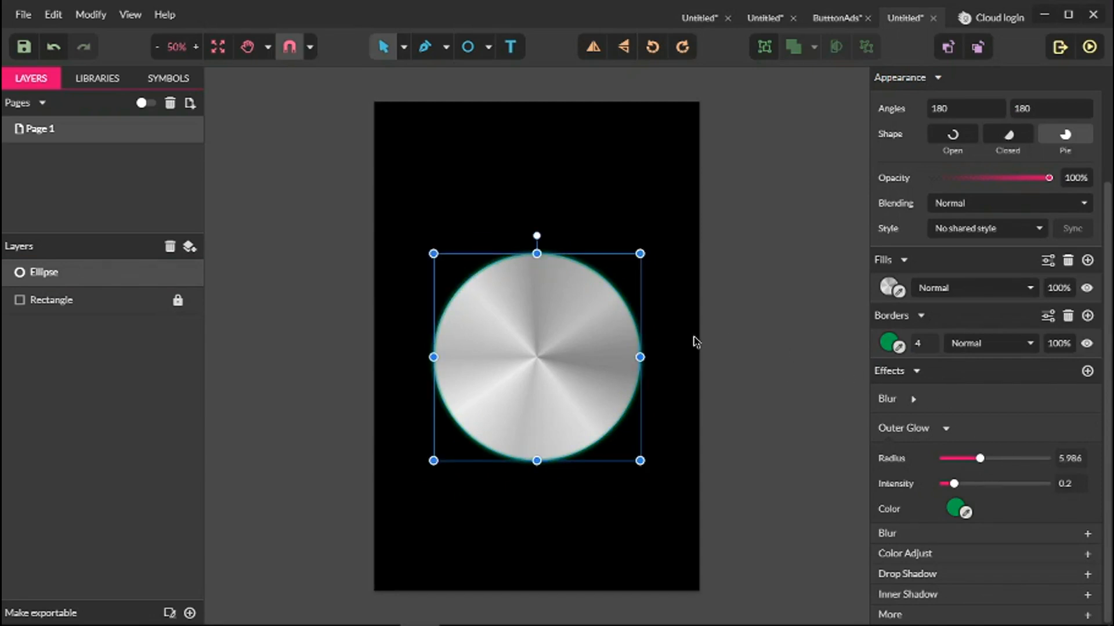
left_click(729, 269)
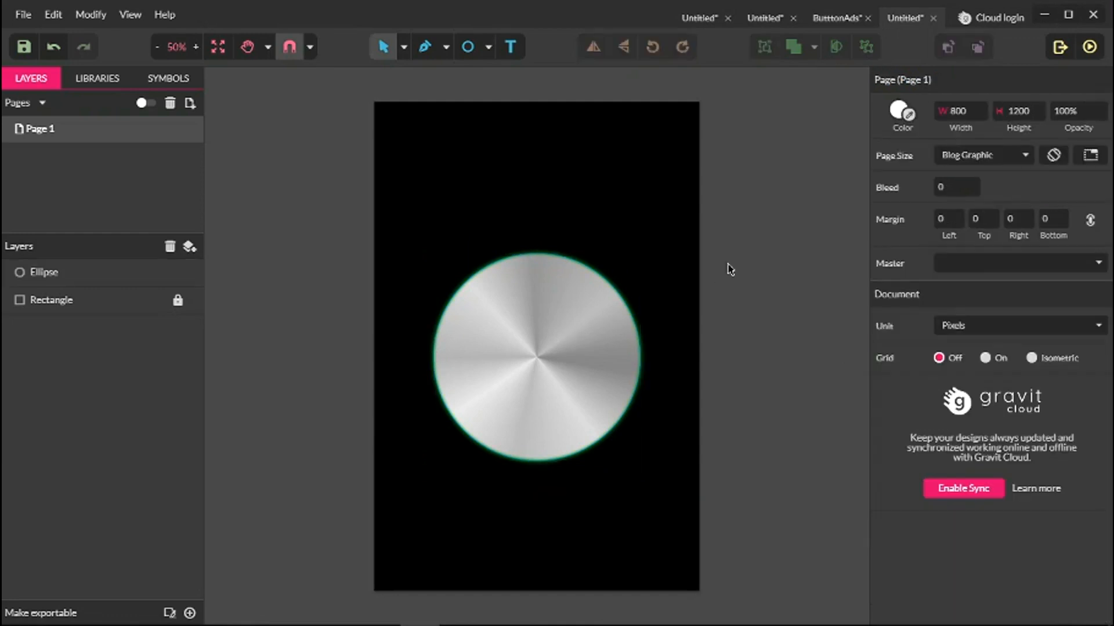
Step: Add a second border to the circle and colour it white (#FFFFFF)
left_click(616, 314)
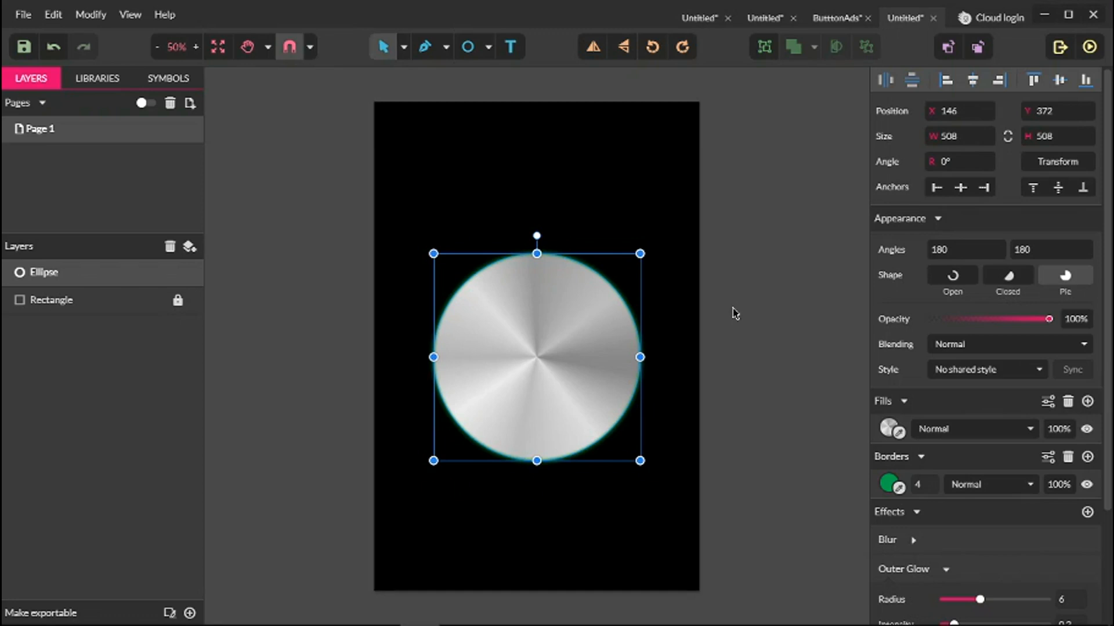
scroll(667, 256, "down", 3)
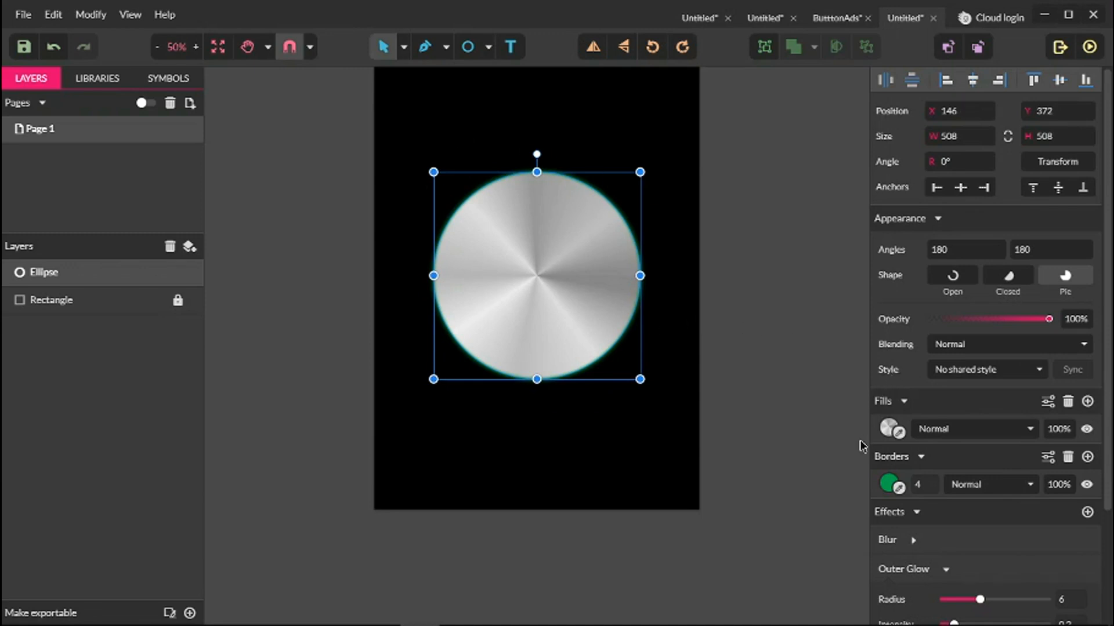
left_click(1087, 457)
left_click(896, 484)
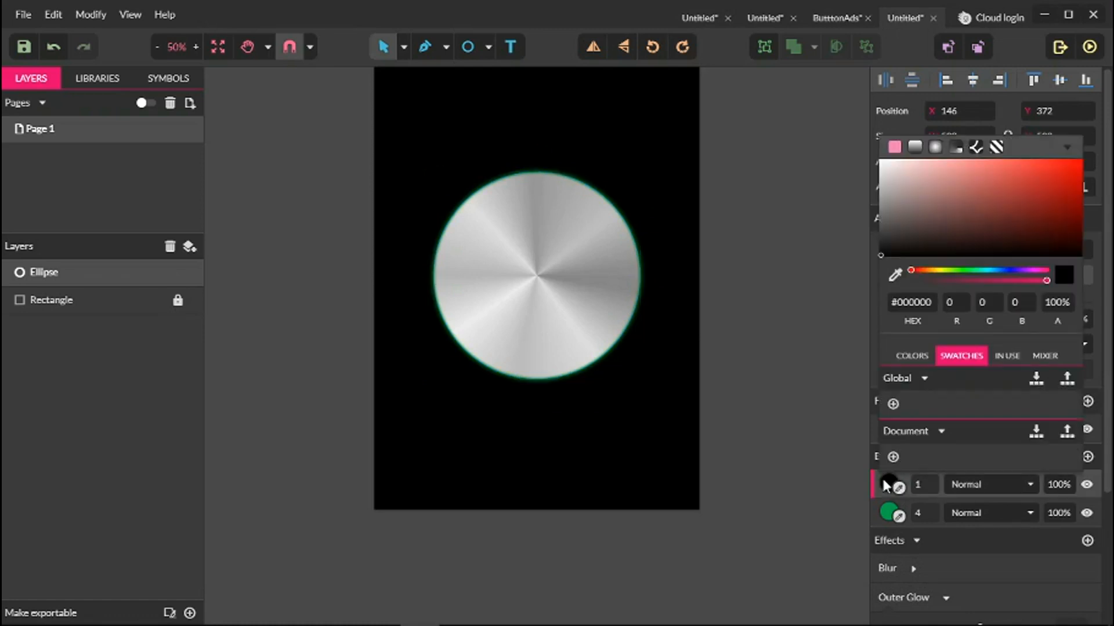
left_click(907, 205)
left_click_drag(893, 170, 864, 150)
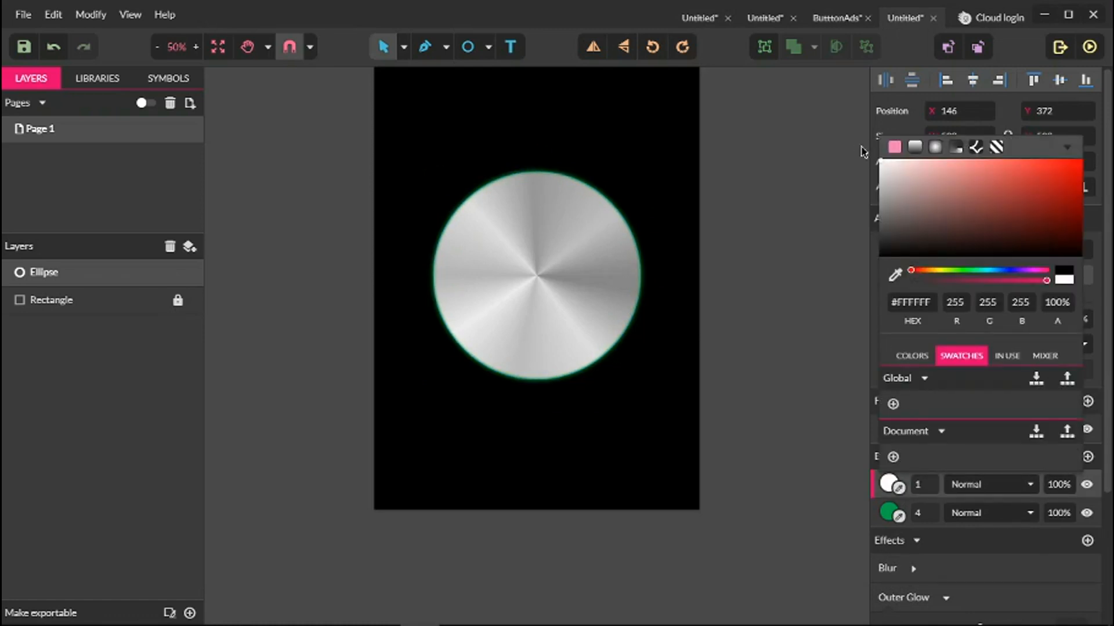
left_click(840, 207)
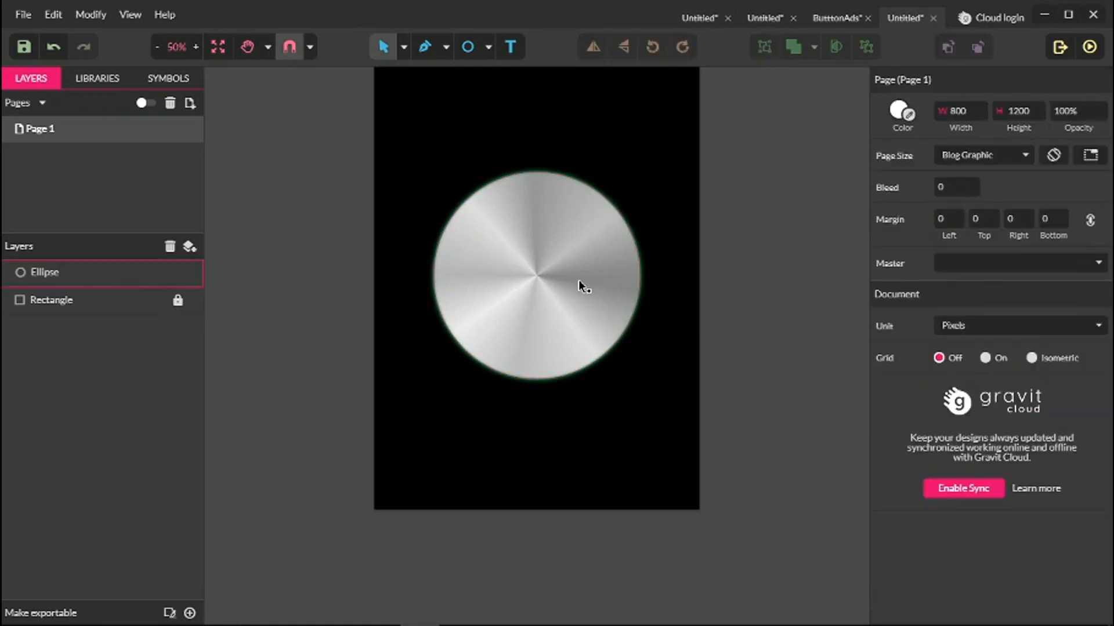
Step: Check the position options in the advanced stroke settings of the circle's white border
left_click(579, 280)
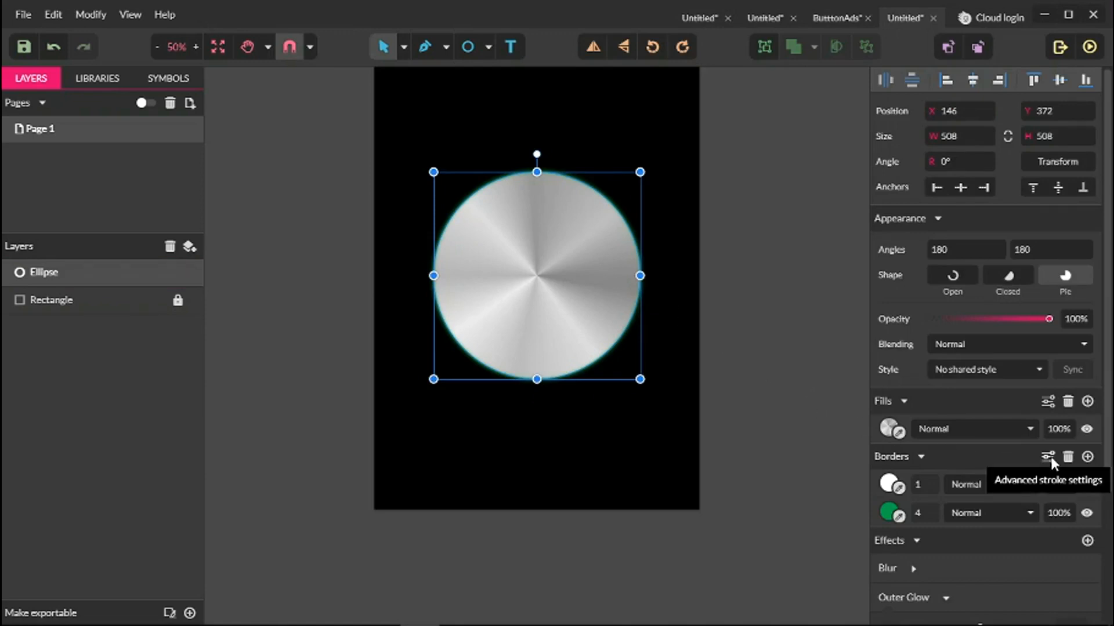
left_click(877, 484)
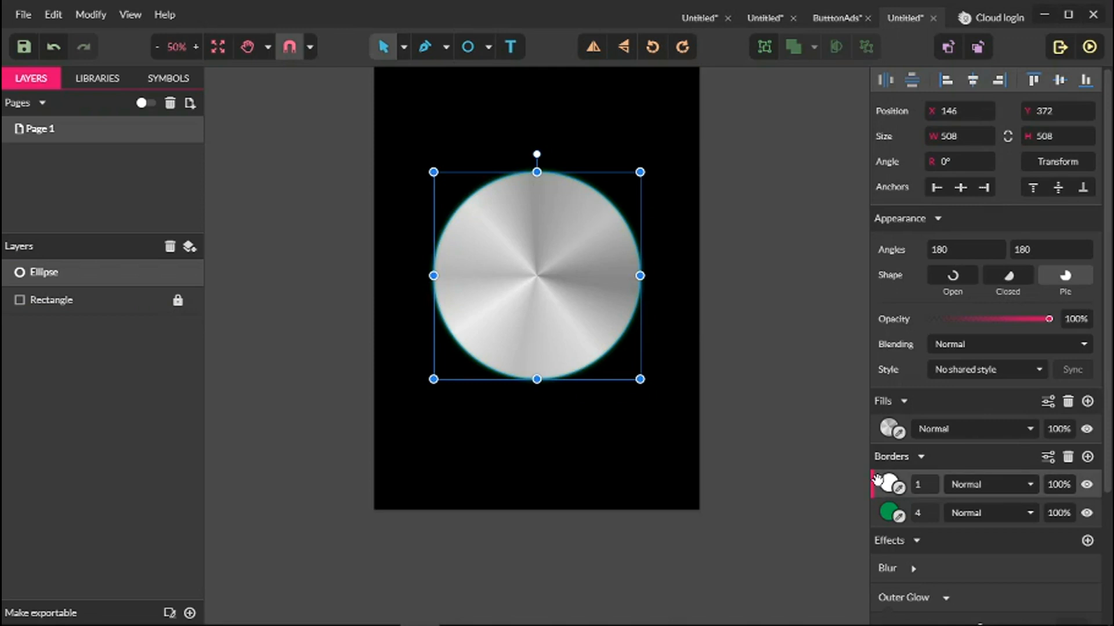
left_click(1048, 456)
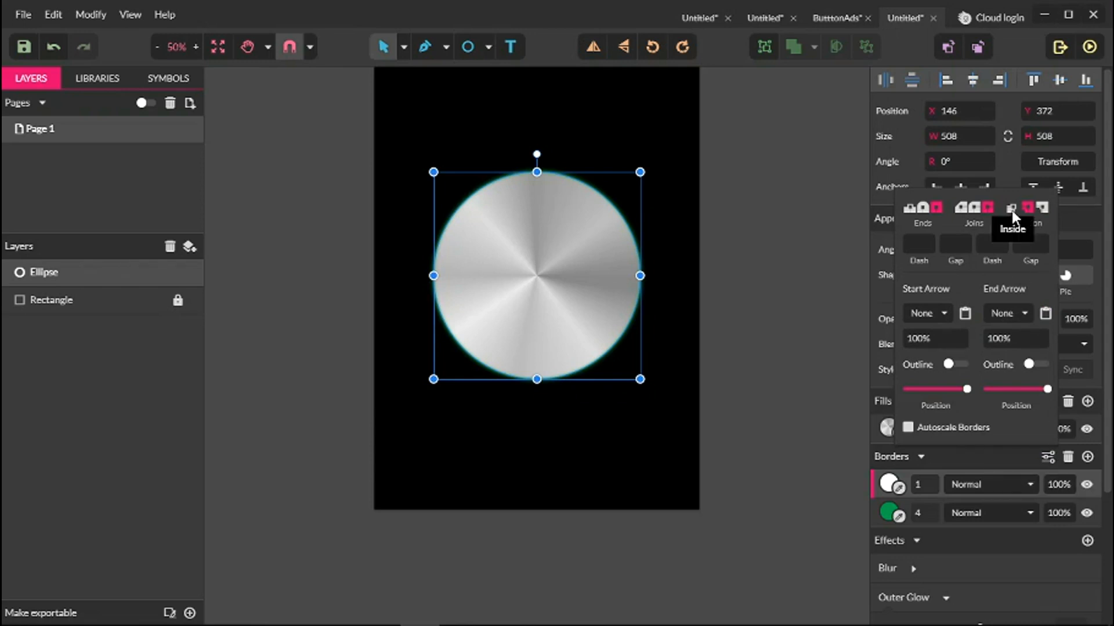
left_click(773, 215)
left_click(612, 244)
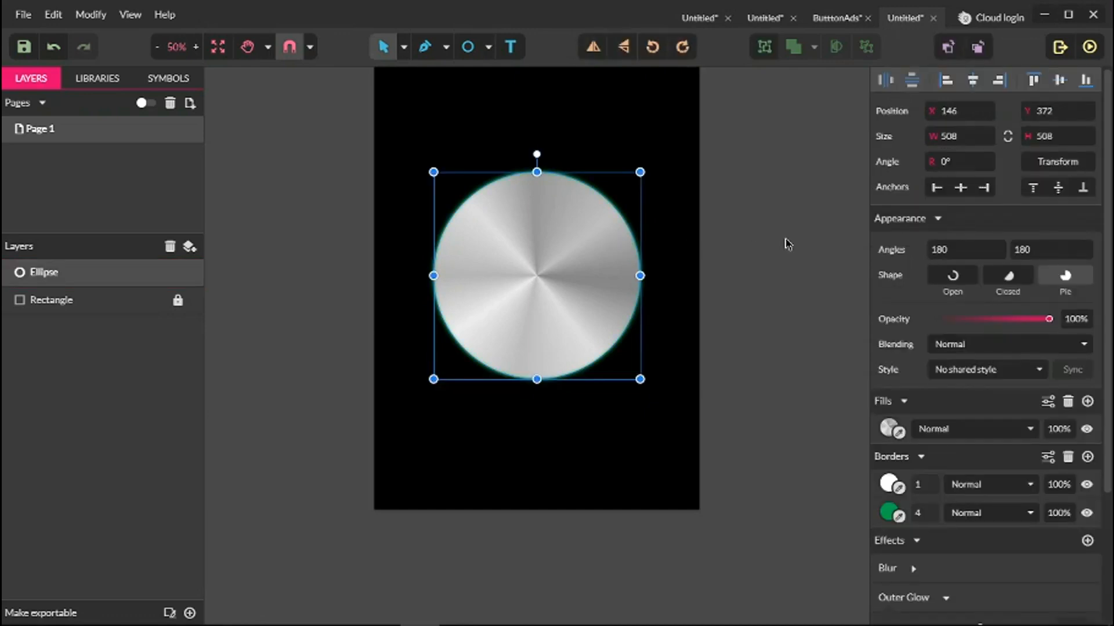
Step: Set the width of the circle's green border to 5
left_click(926, 487)
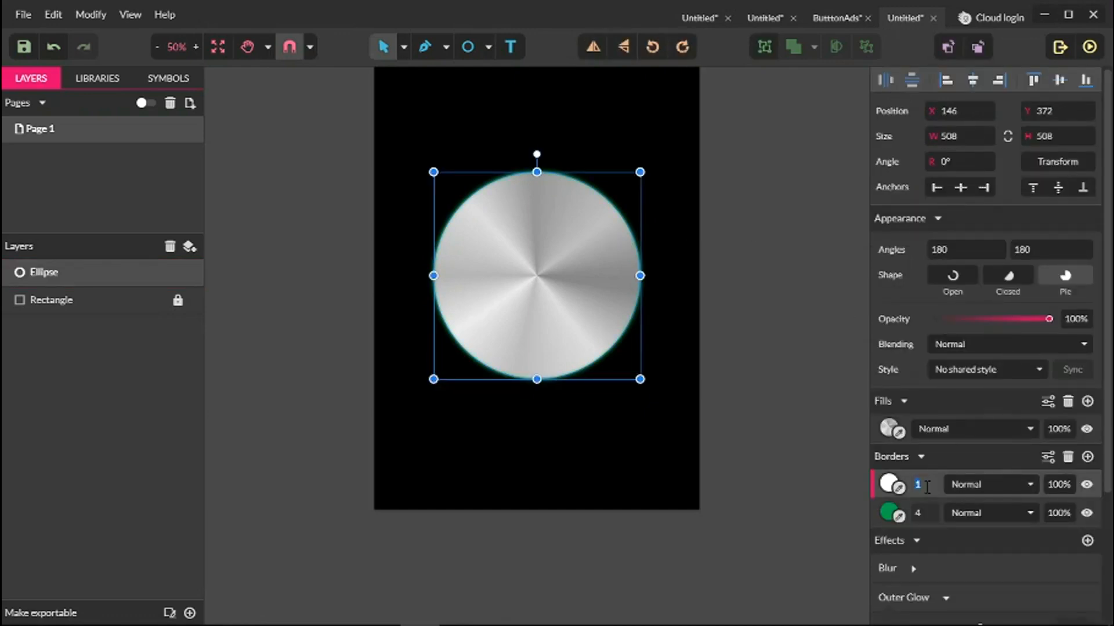
left_click(927, 516)
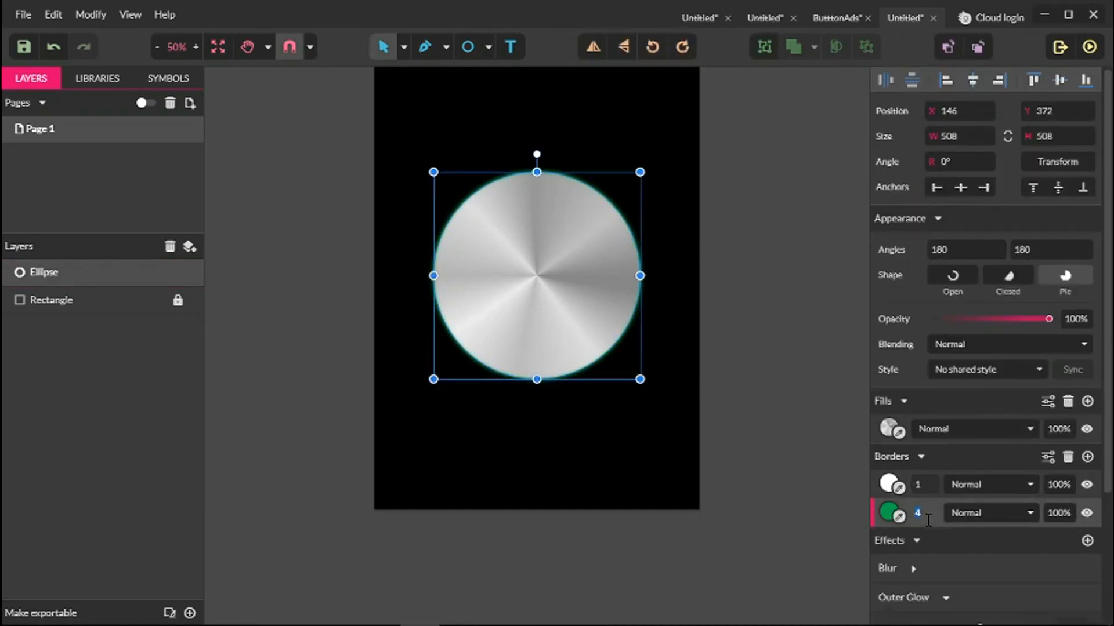
type("5")
left_click(779, 299)
right_click(779, 300)
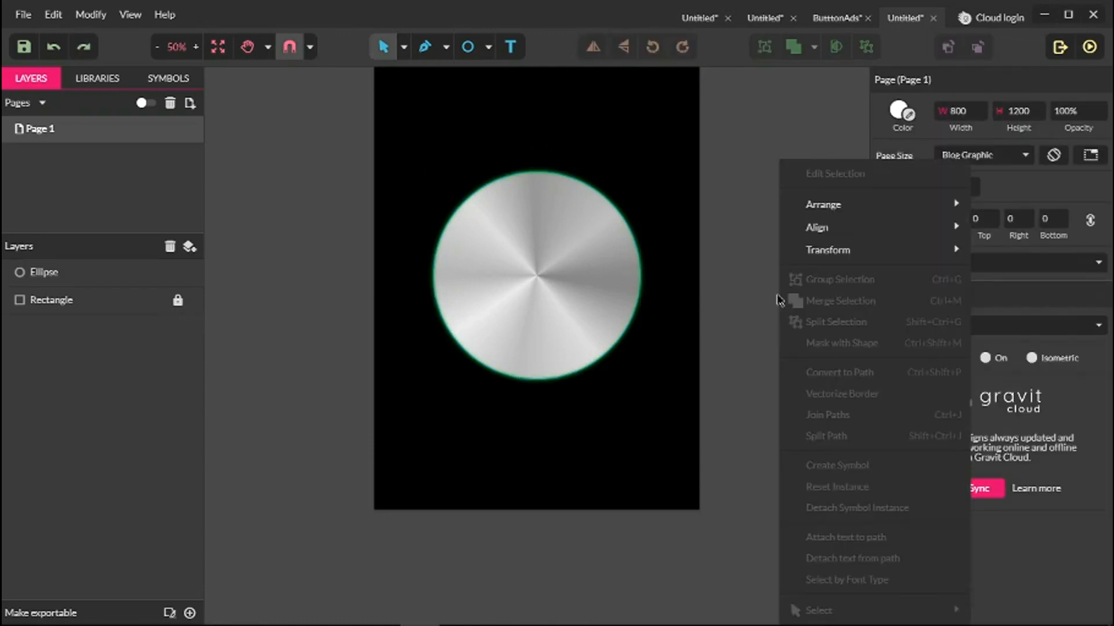
left_click(624, 277)
left_click(789, 235)
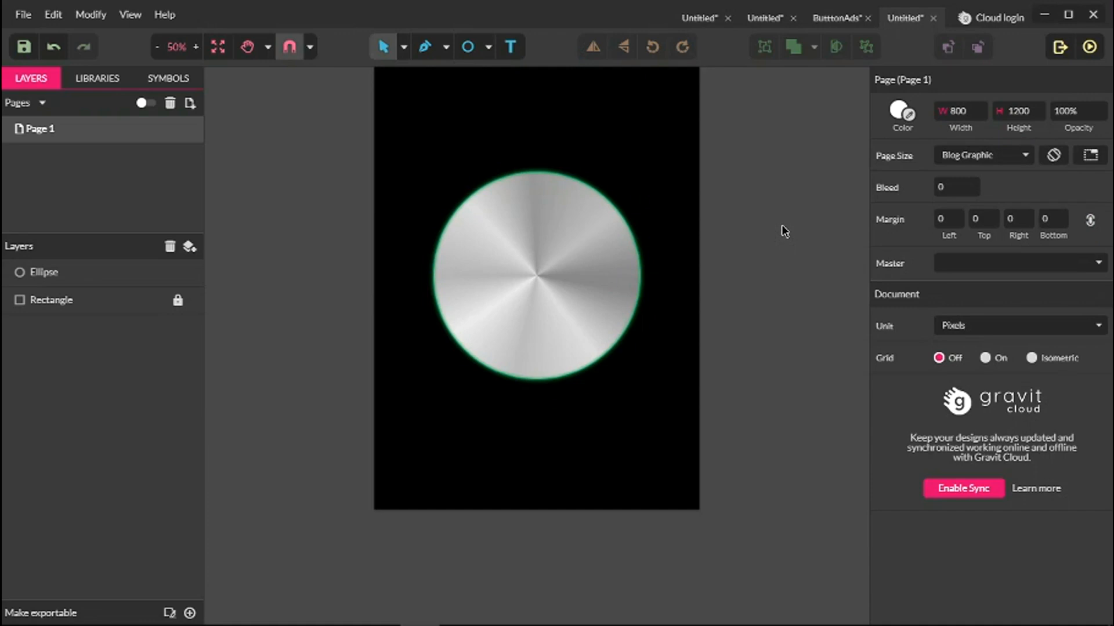
Step: Look at the finished power button in the other open document for reference and return to the working document
left_click(767, 17)
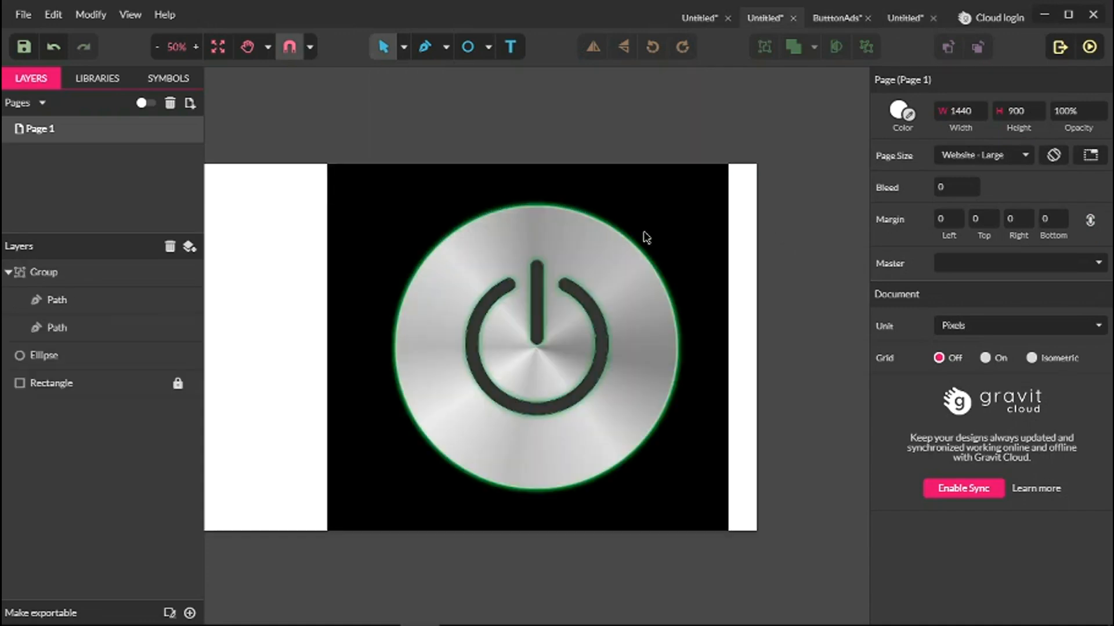
left_click(839, 16)
left_click(905, 17)
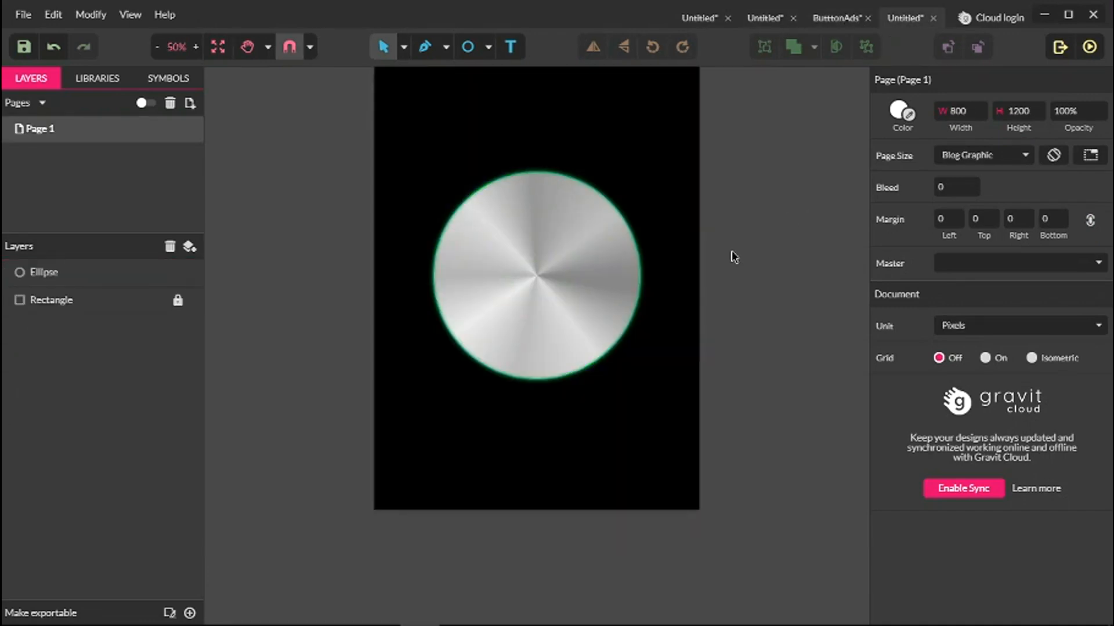
Step: Draw a 240 × 240 circle centred on the metal circle, remove its fill and add a border
key("e")
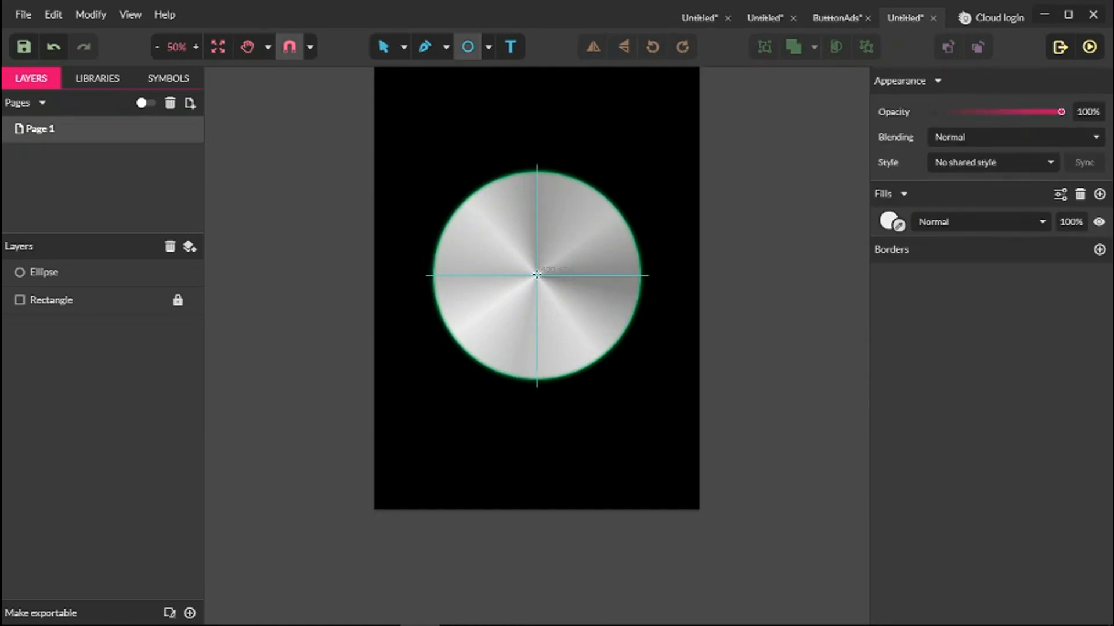
left_click_drag(537, 274, 565, 323)
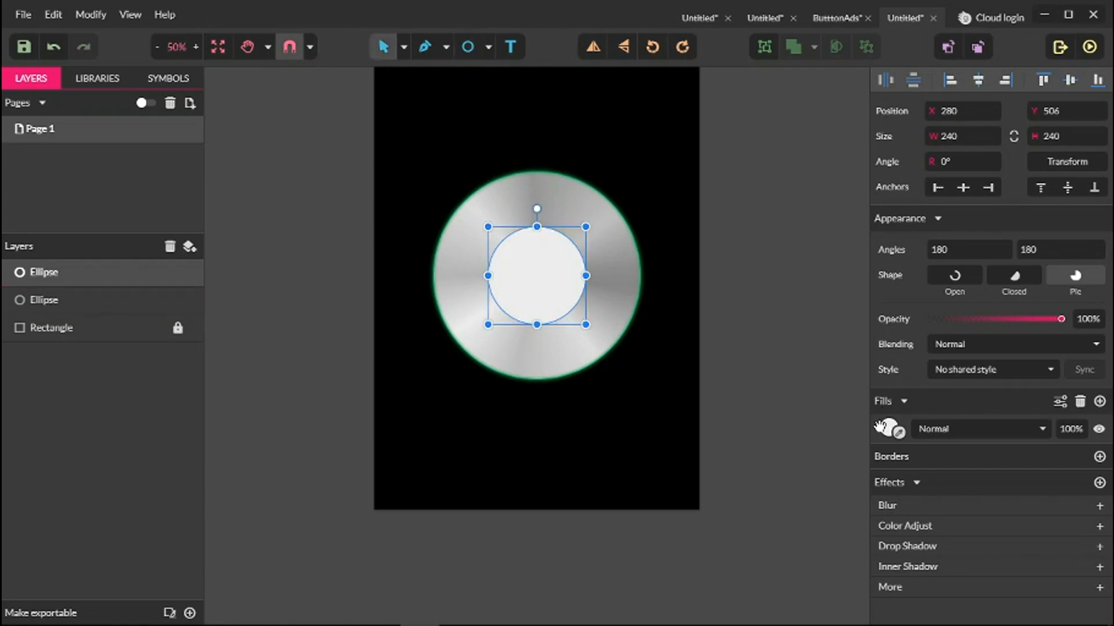
left_click(1080, 402)
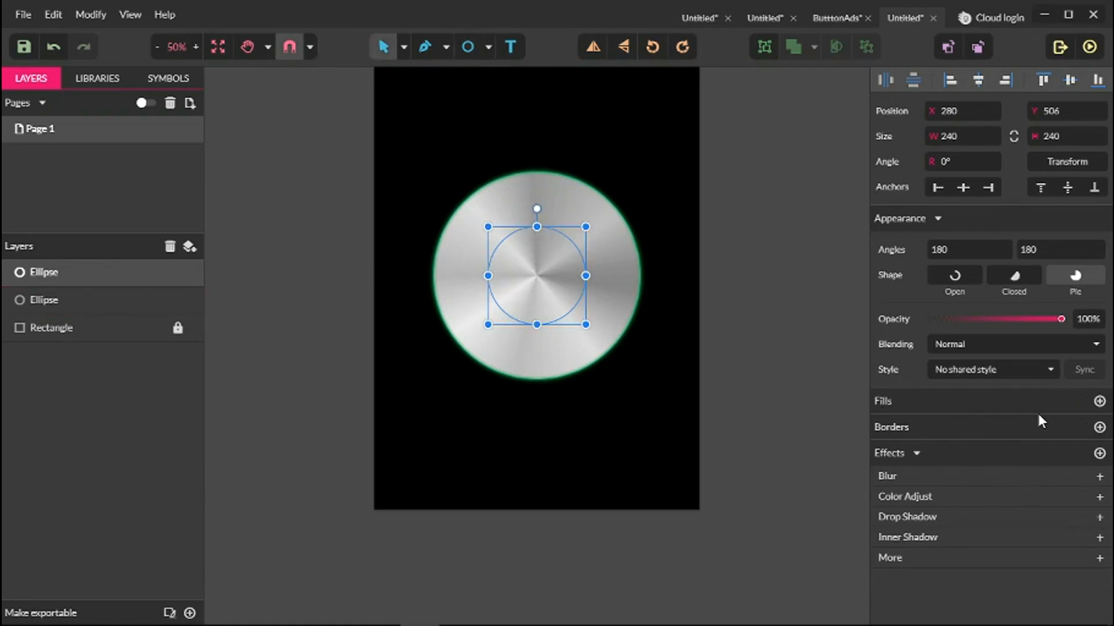
left_click(1099, 427)
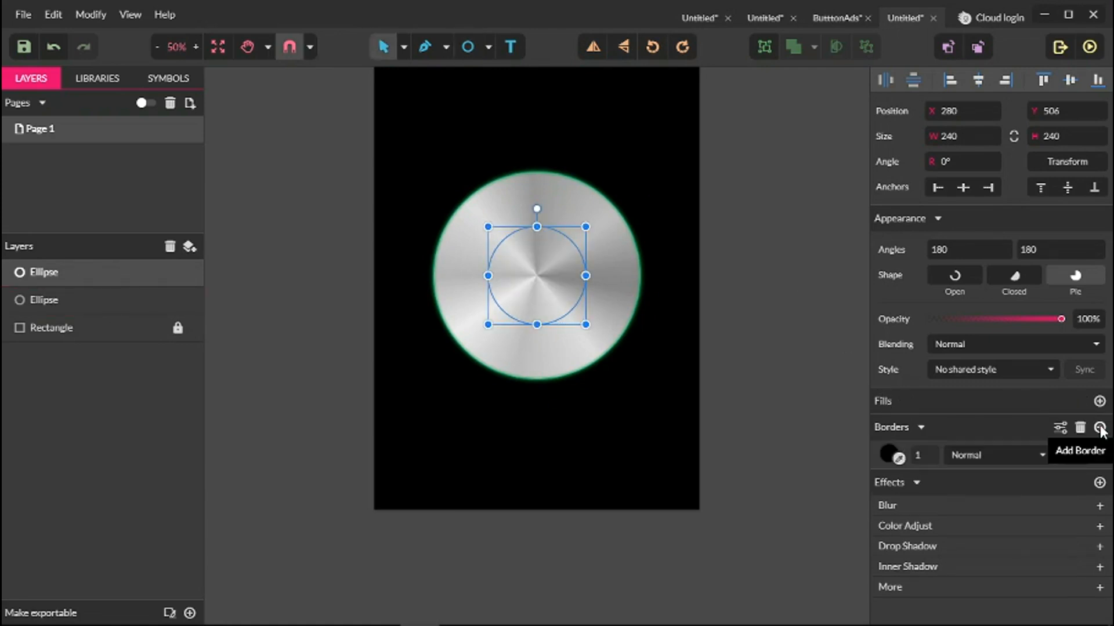
Step: Set the border width of the 240 × 240 inner circle to 25
left_click(935, 454)
type("15")
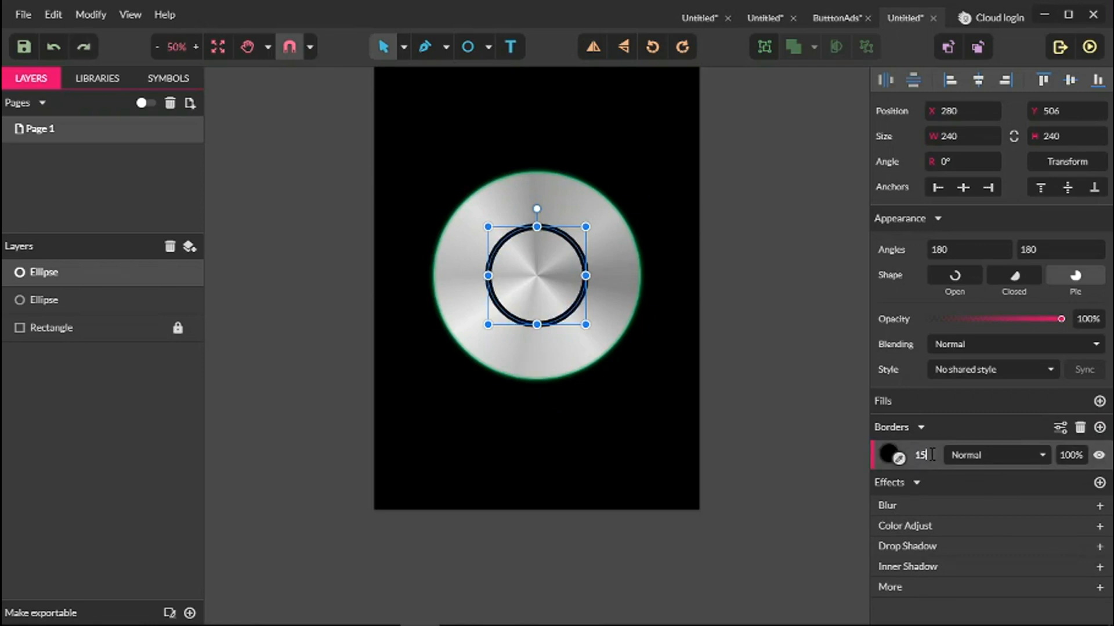
key("shift+Up")
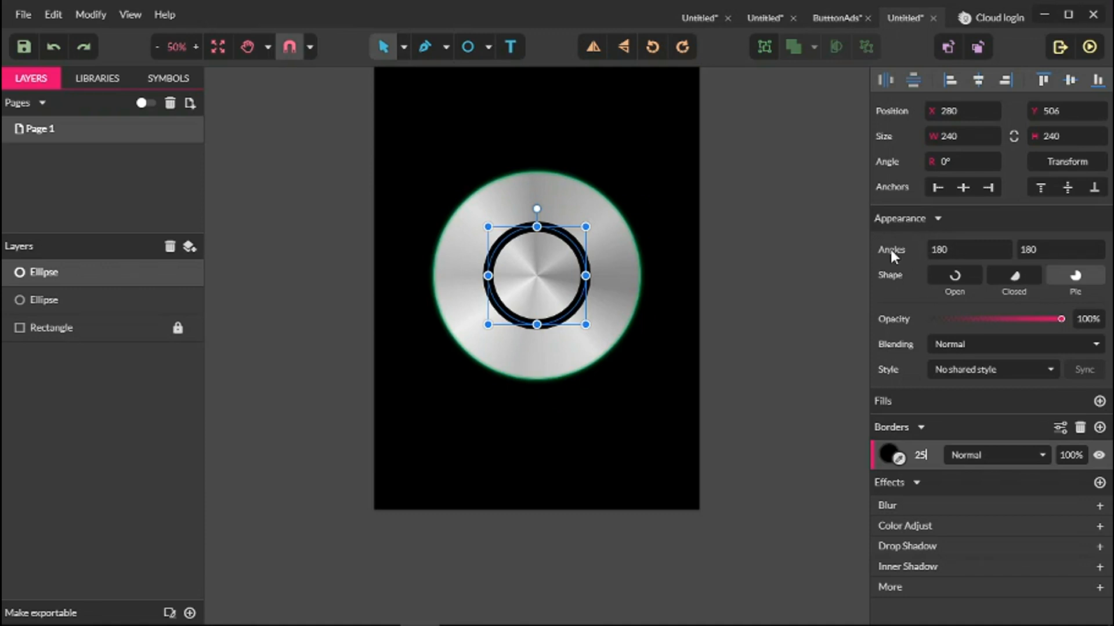
Step: Set the inner circle's start angle to 155 and its end angle to 205
left_click(957, 249)
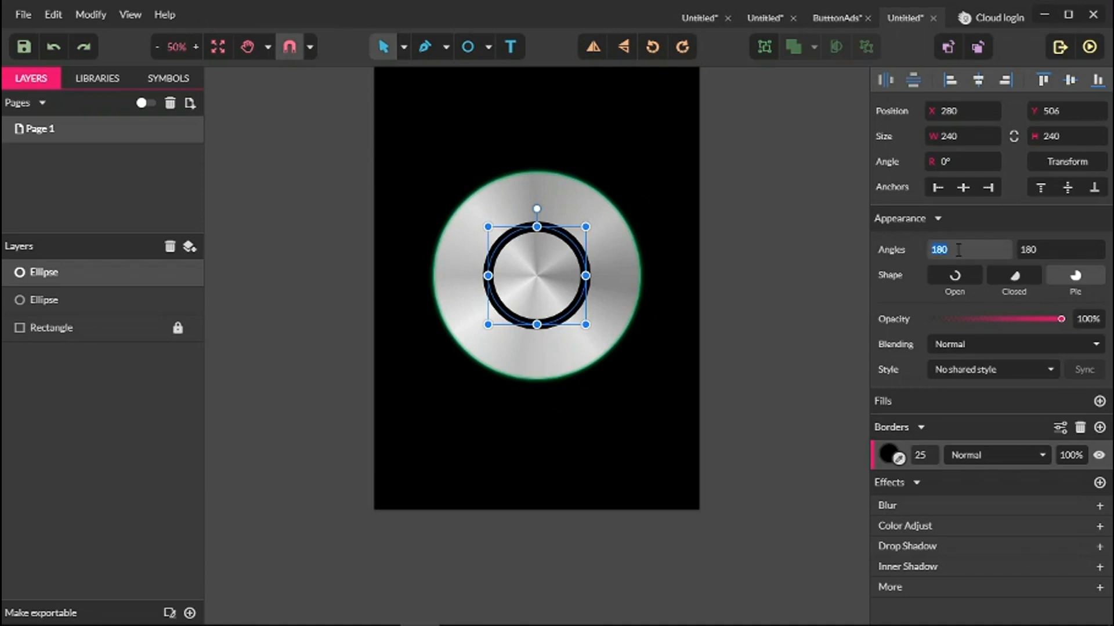
key("BackSpace")
type("155")
key("Return")
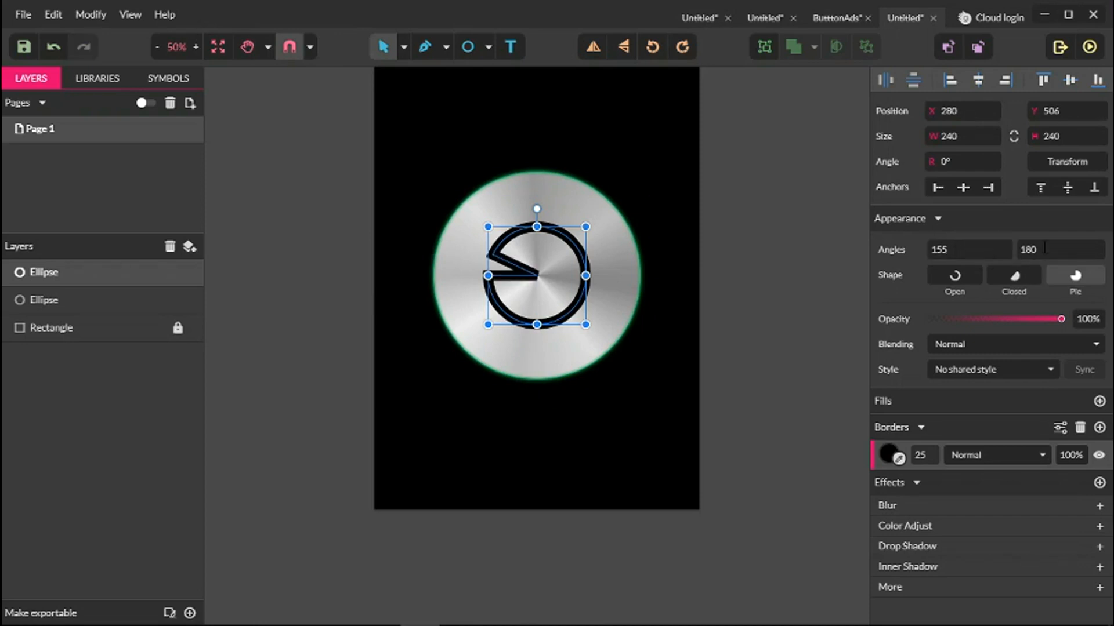
left_click(1045, 248)
key("BackSpace")
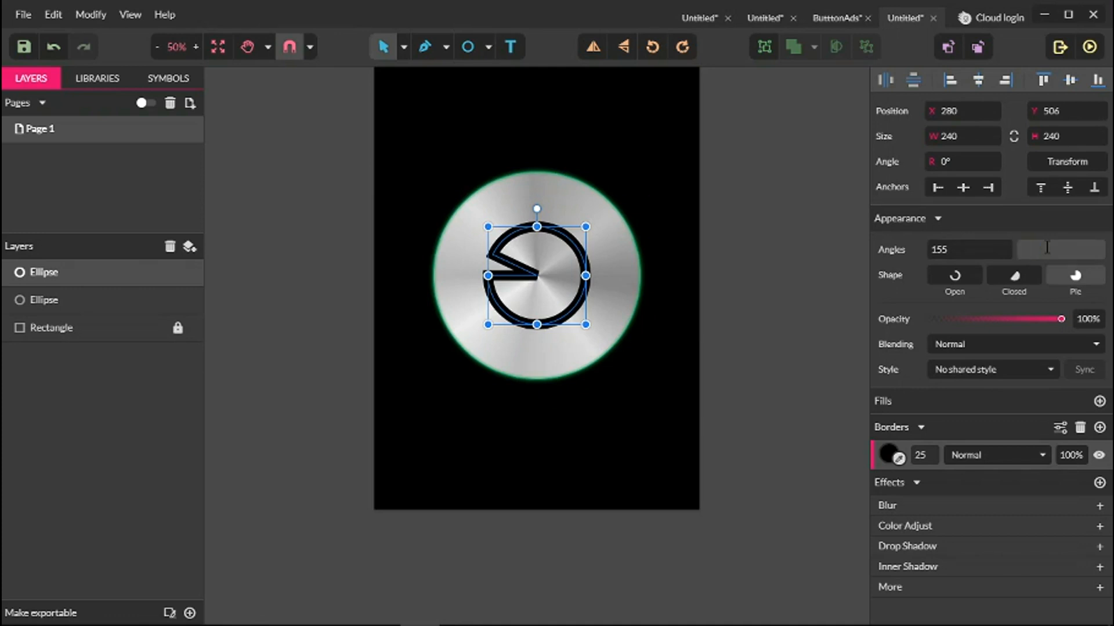
type("205")
key("Return")
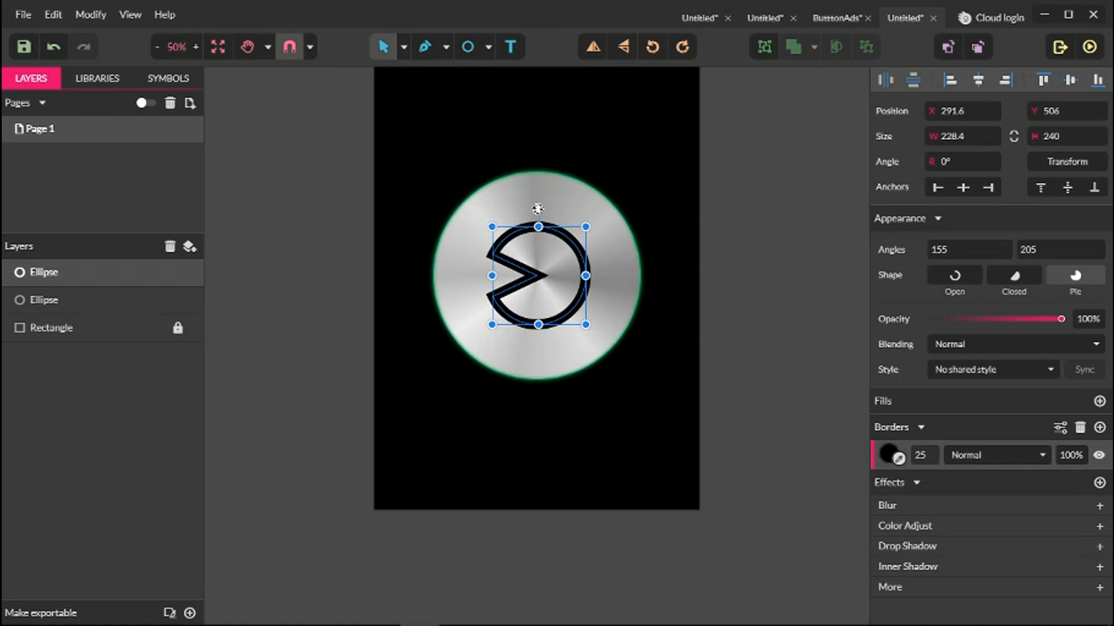
Step: Rotate the inner circle to -90° so its gap faces upward and change its shape from Pie to Open
left_click_drag(538, 208, 569, 275)
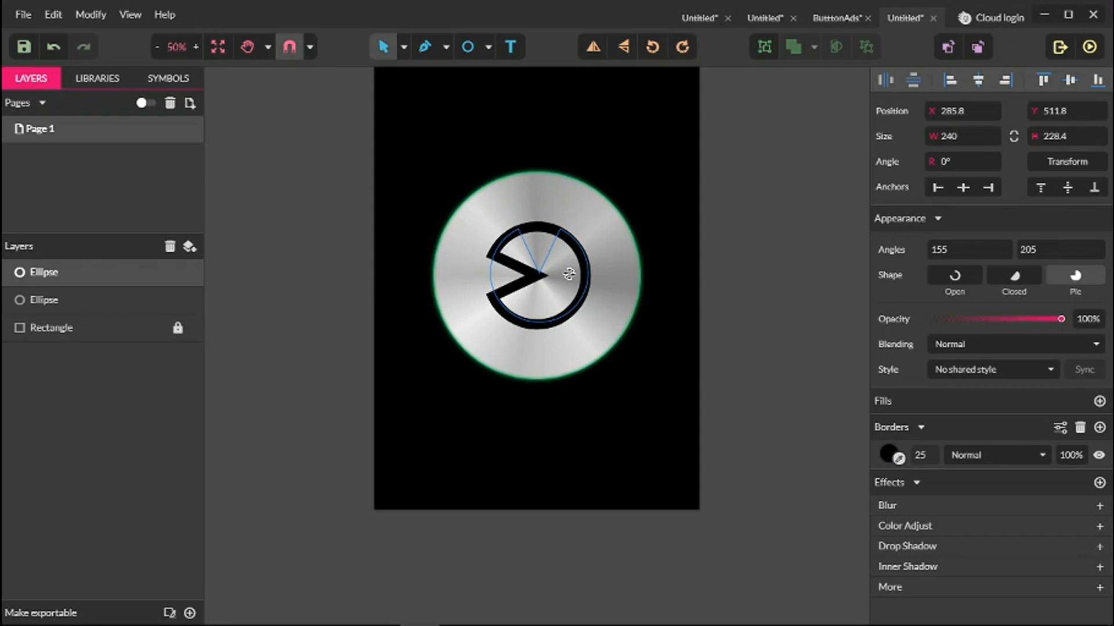
mouse_move(569, 275)
left_mouse_down()
mouse_move(557, 252)
mouse_move(579, 273)
left_mouse_up()
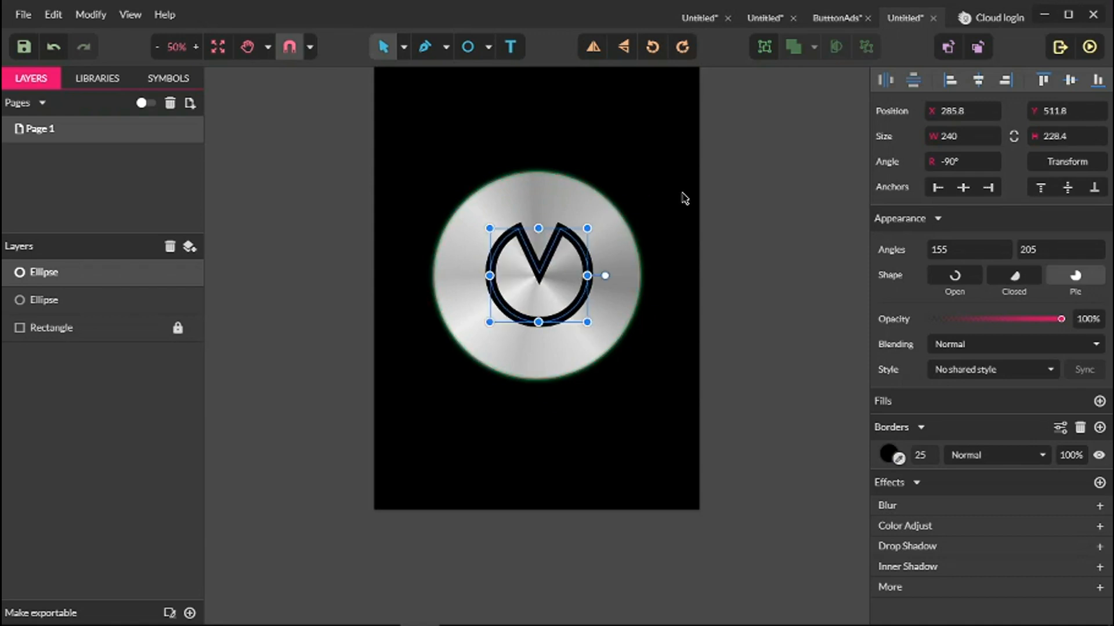
left_click(681, 194)
left_click(554, 244)
left_click(960, 277)
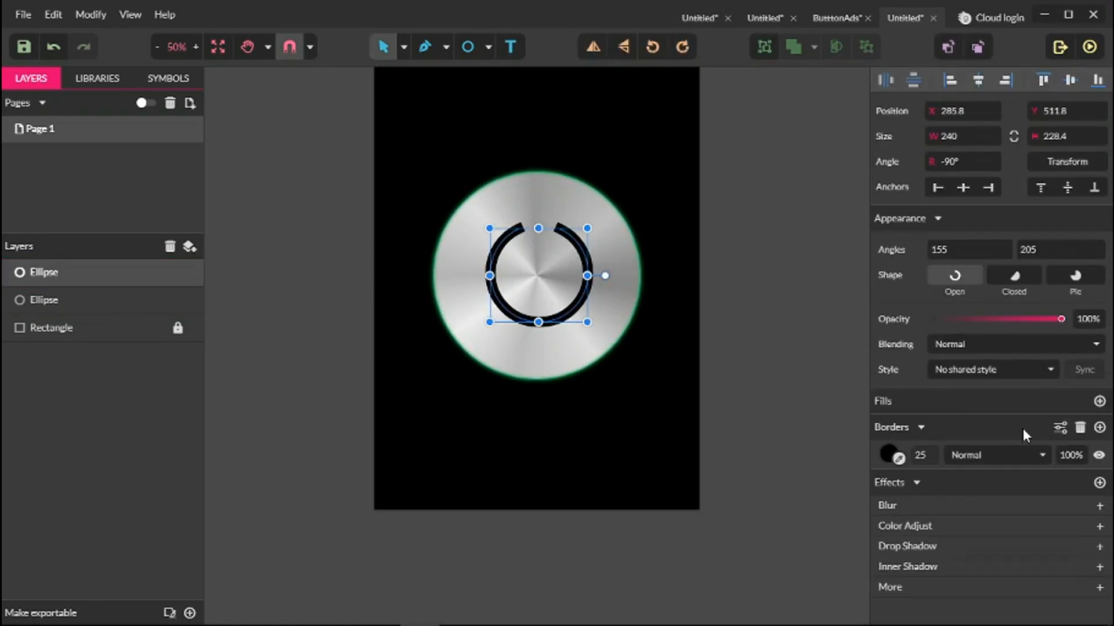
Step: Give the open ring's border rounded ends in the advanced stroke settings
left_click(1058, 428)
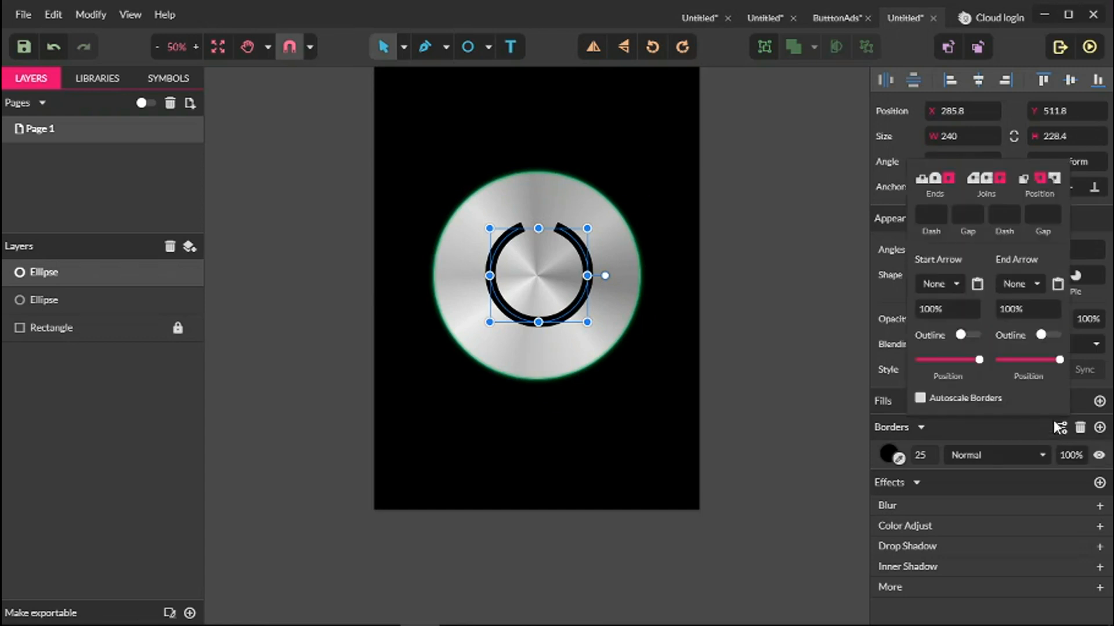
left_click(934, 178)
left_click(702, 206)
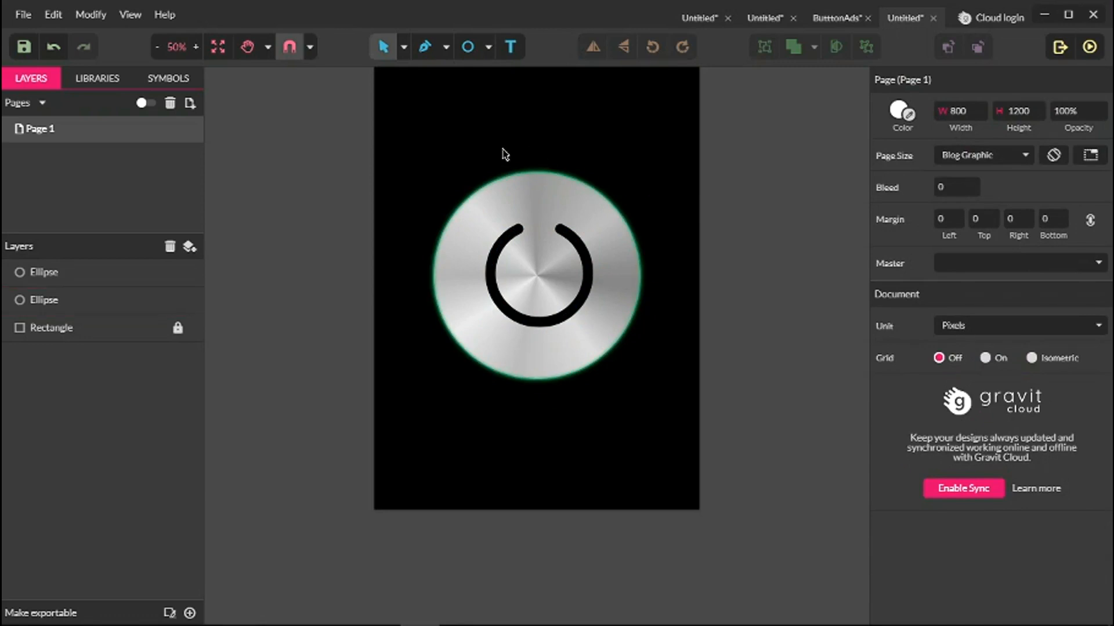
Step: Create a shared style named "border" from the open ring
left_click(489, 48)
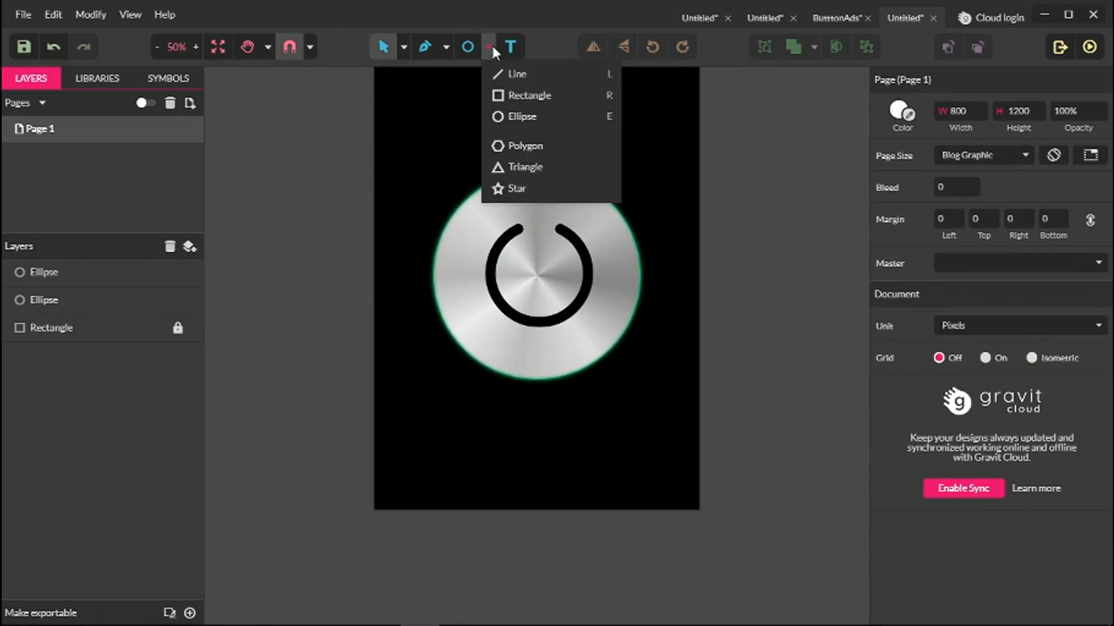
left_click(524, 79)
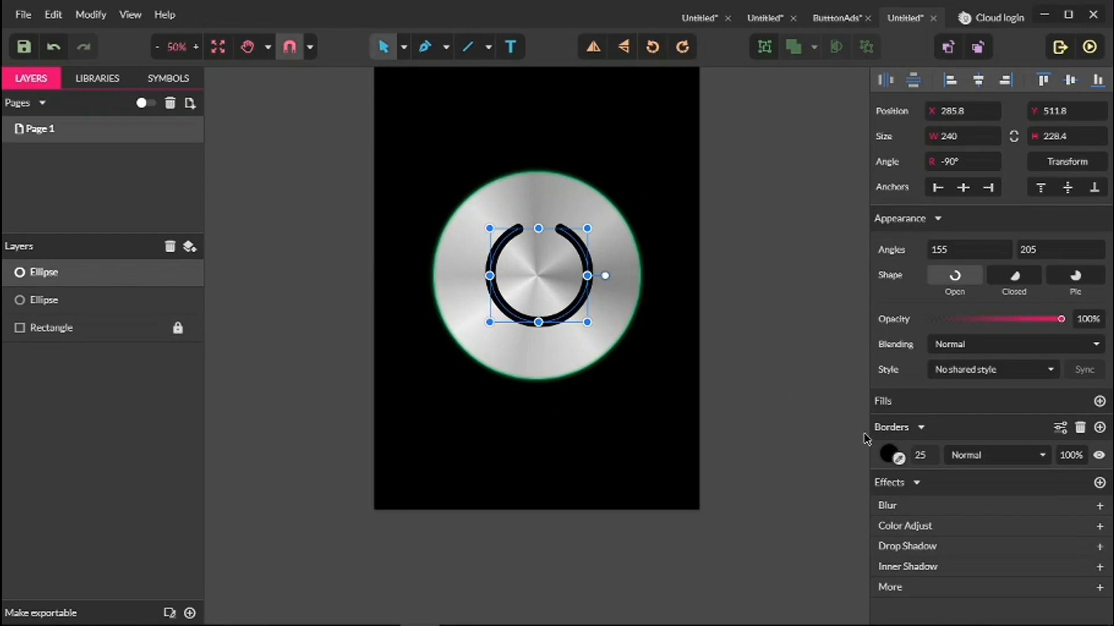
left_click(974, 371)
left_click(918, 418)
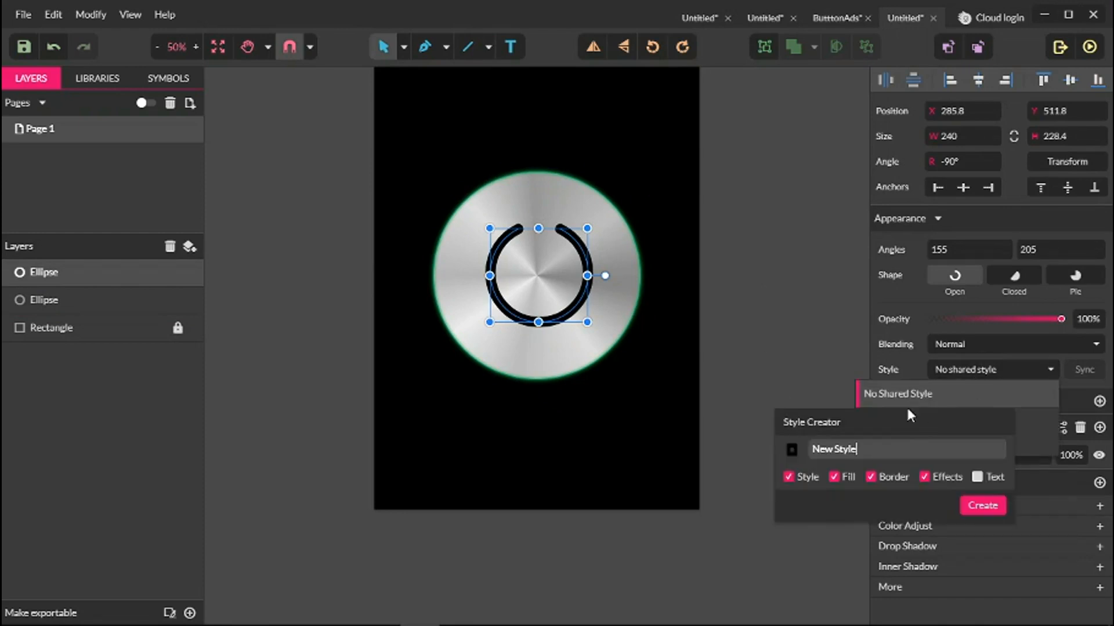
key("BackSpace")
type("border")
left_click(978, 504)
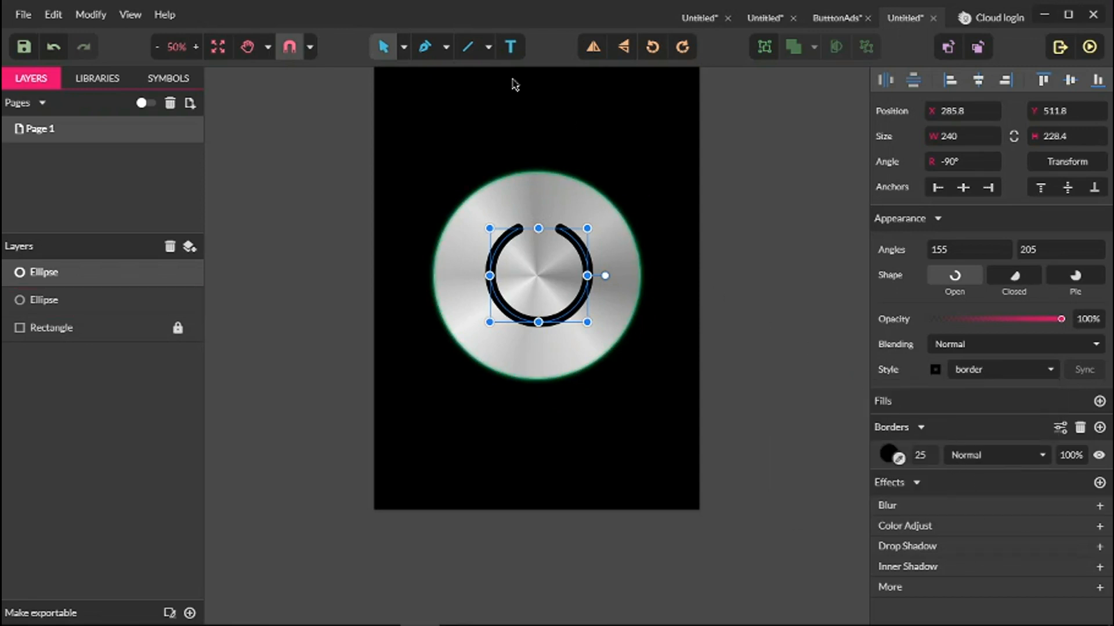
Step: Draw a vertical line about 148 px long from above the ring's gap down to near its centre
left_click(489, 52)
left_click(517, 74)
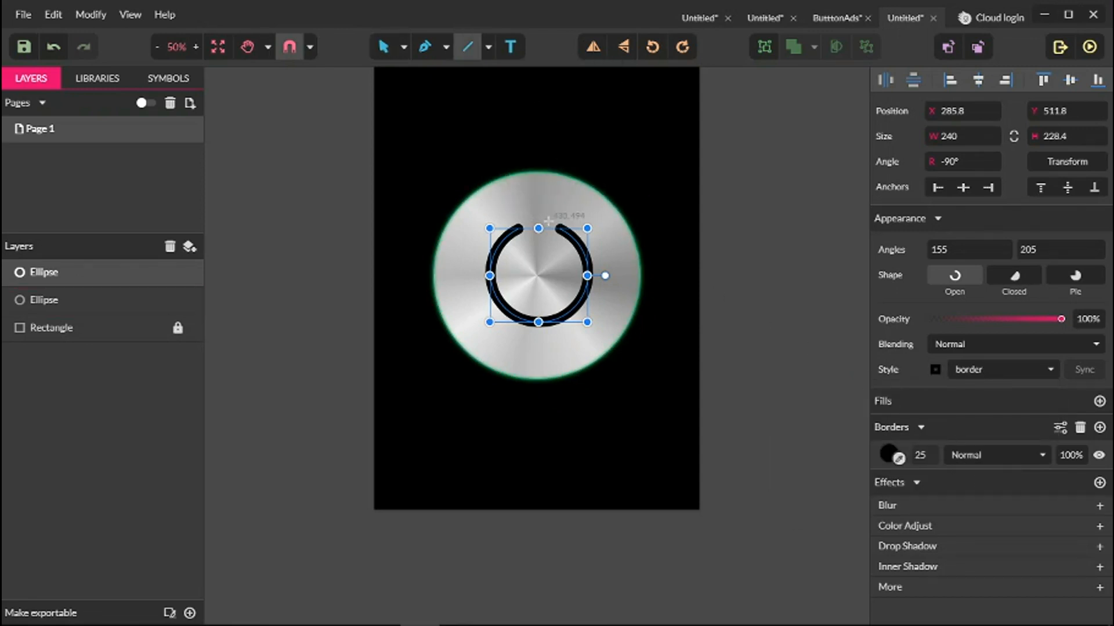
left_click_drag(537, 207, 534, 264)
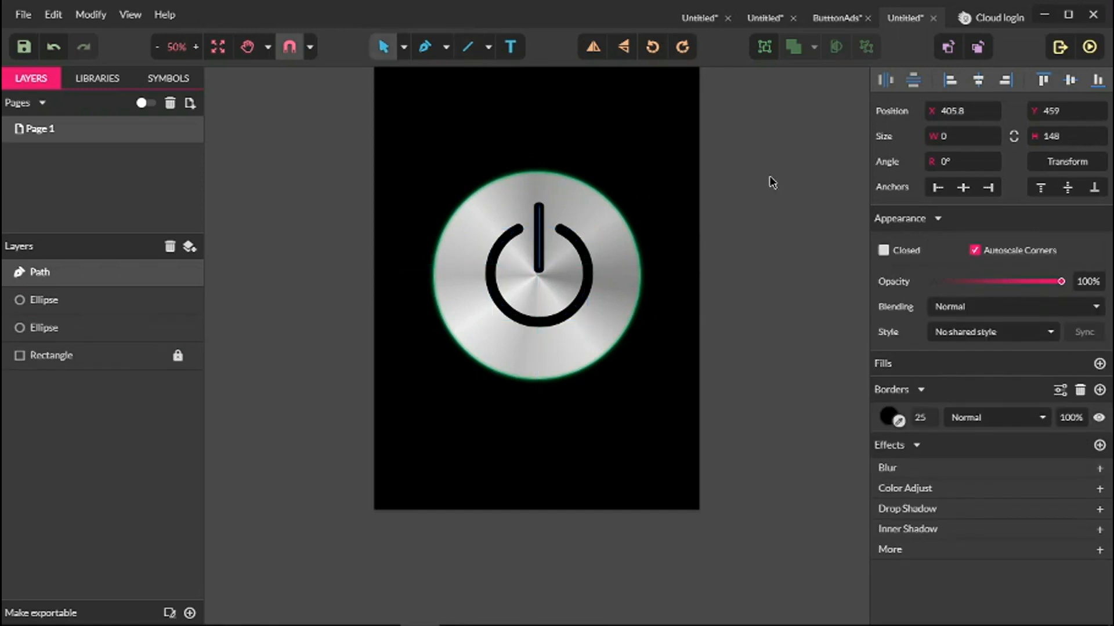
left_click(771, 189)
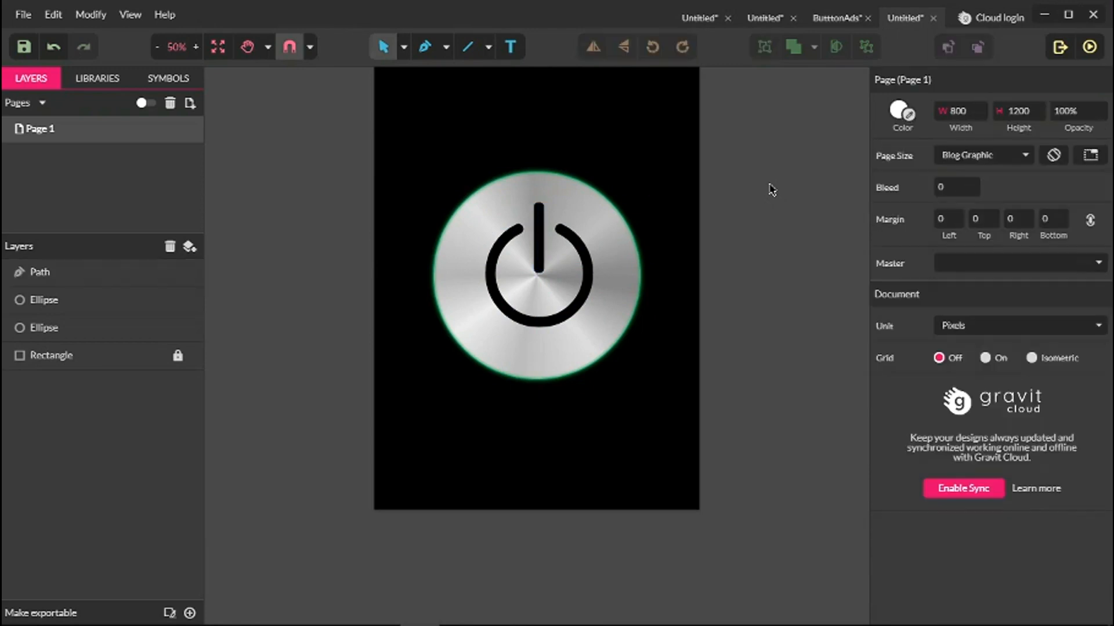
Step: Select the ring and vertical line together, centre them on the page, and undo a trial grouping of them
left_click(586, 253)
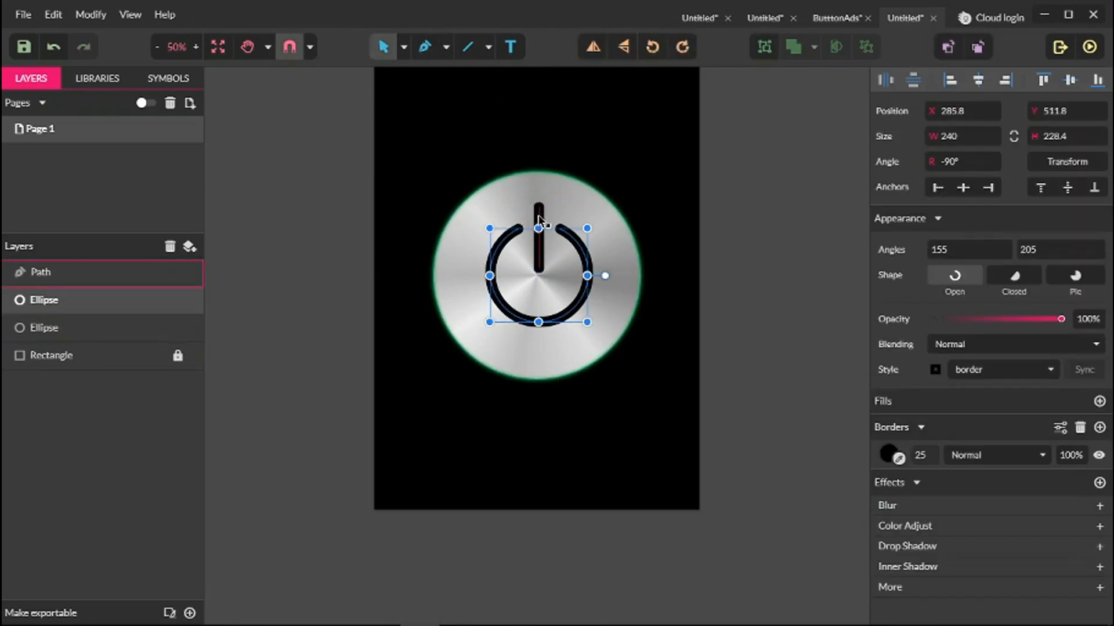
left_click(538, 219, "shift")
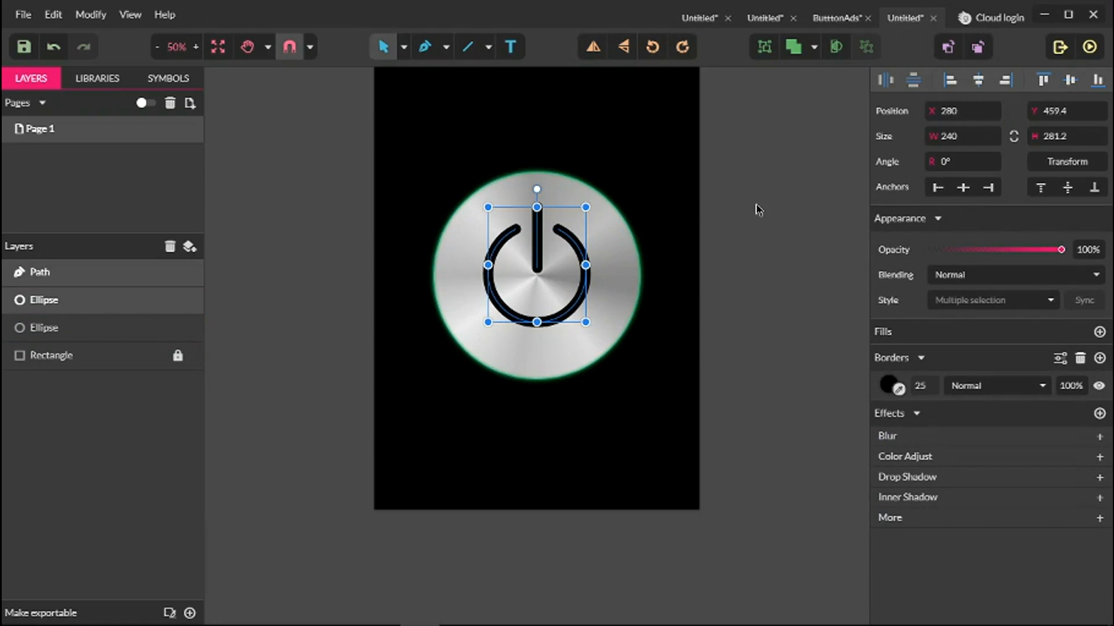
key("ctrl+g")
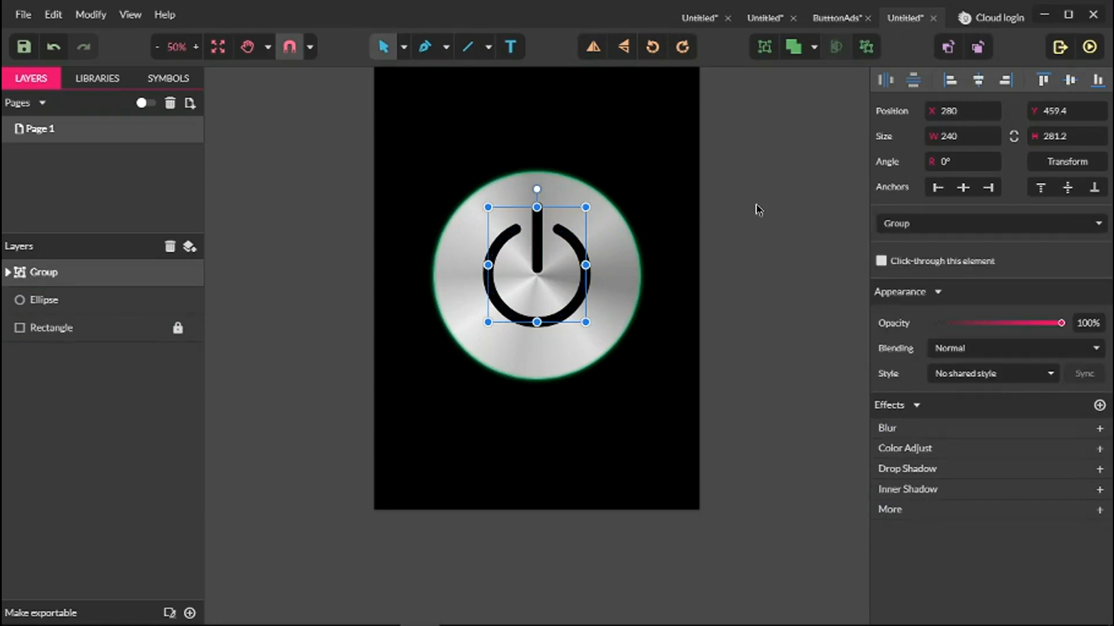
key("ctrl+z")
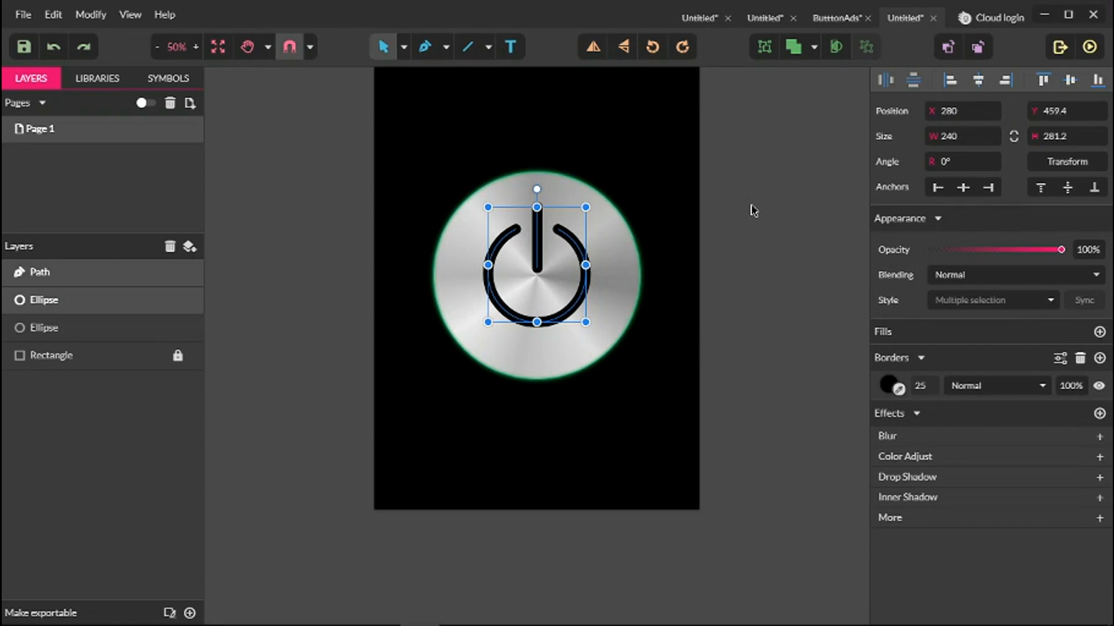
Step: Vectorize the borders of the ring and the line and merge them into one compound shape
left_click(106, 15)
mouse_move(145, 325)
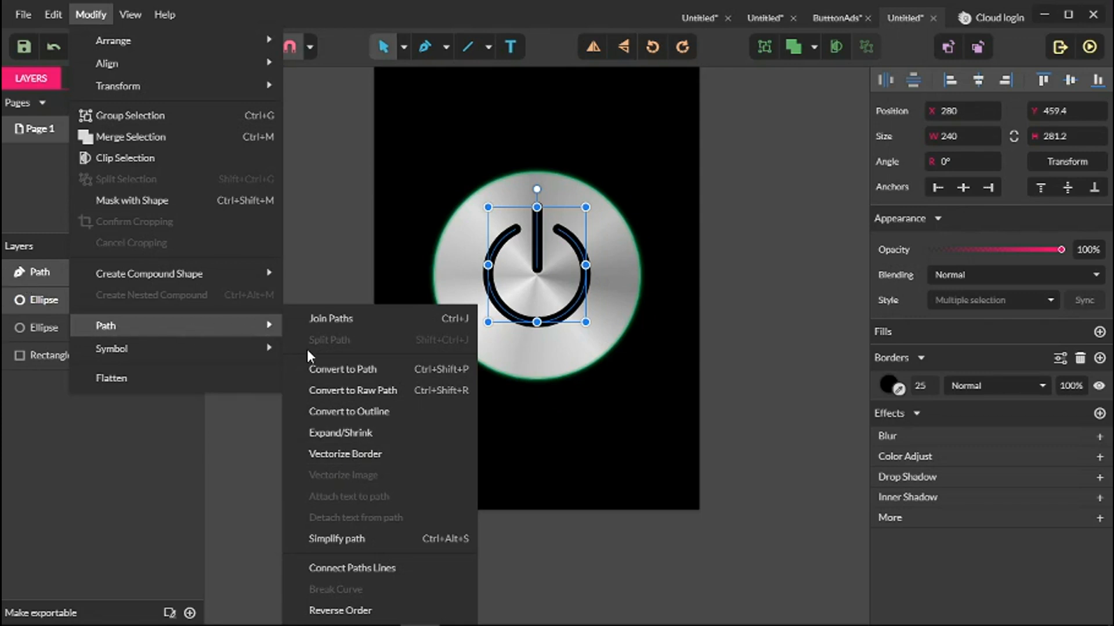
left_click(325, 453)
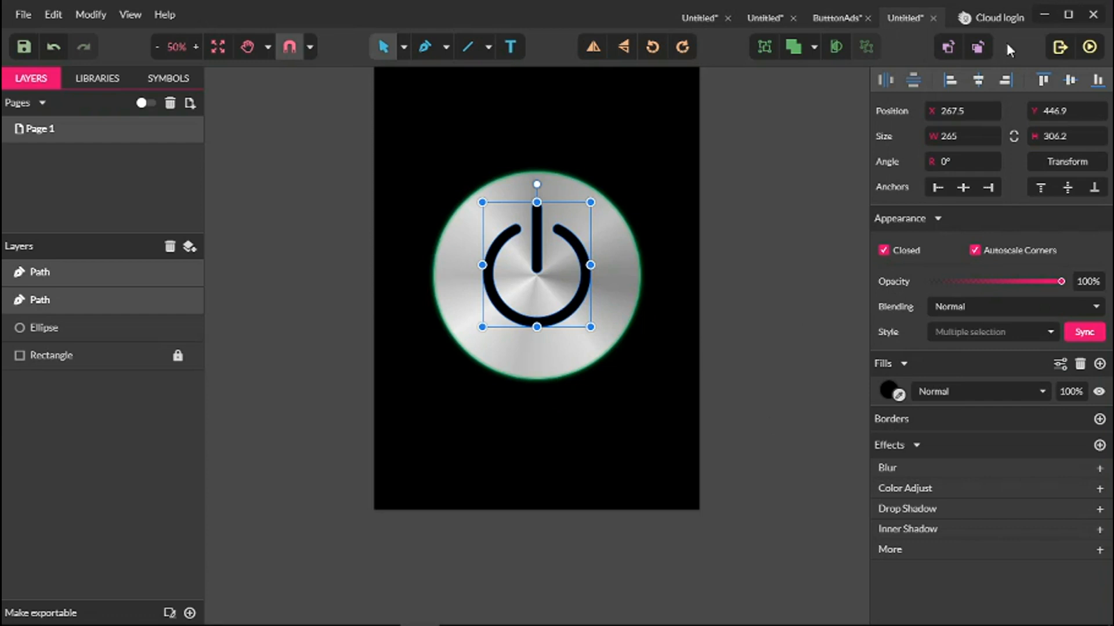
left_click(788, 47)
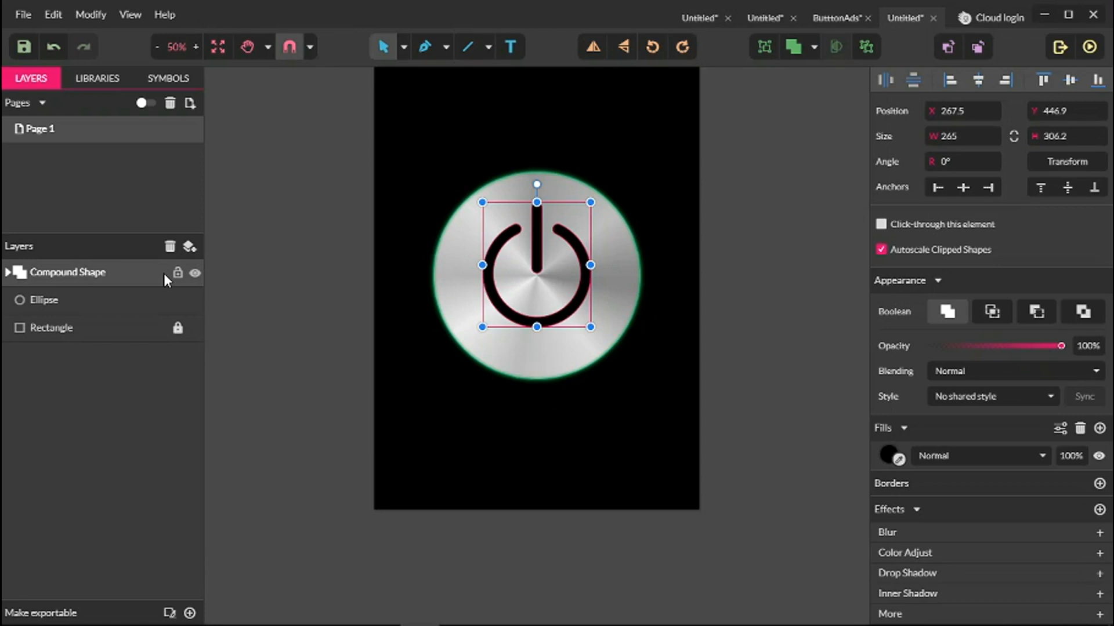
Step: Change the power symbol's fill to dark grey #424242 and collapse its compound shape in the layer list
left_click(888, 456)
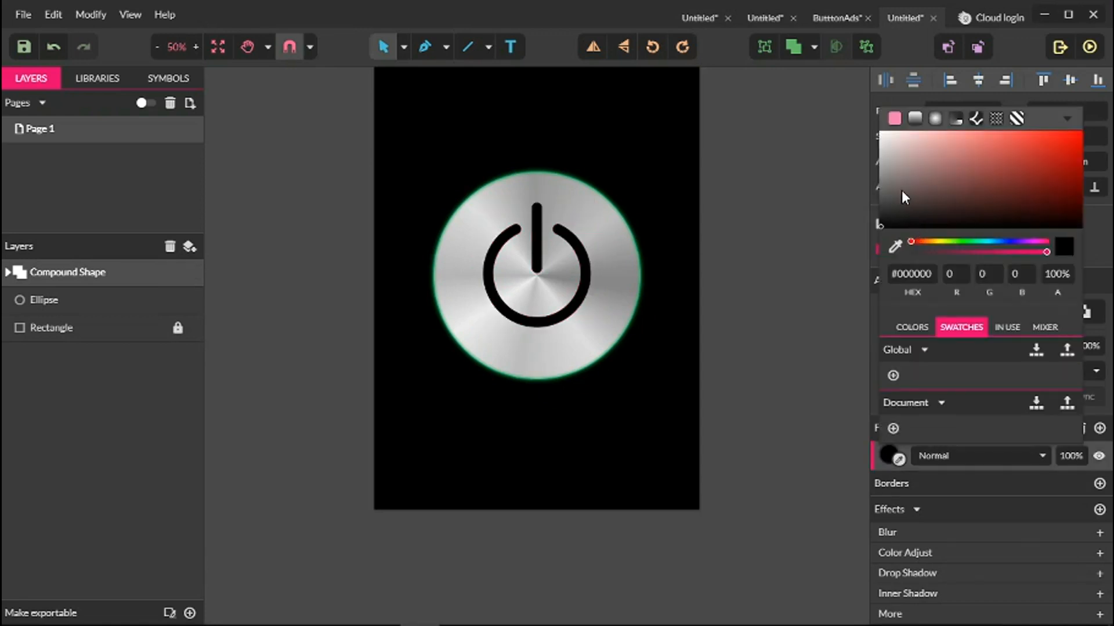
left_click_drag(892, 201, 872, 203)
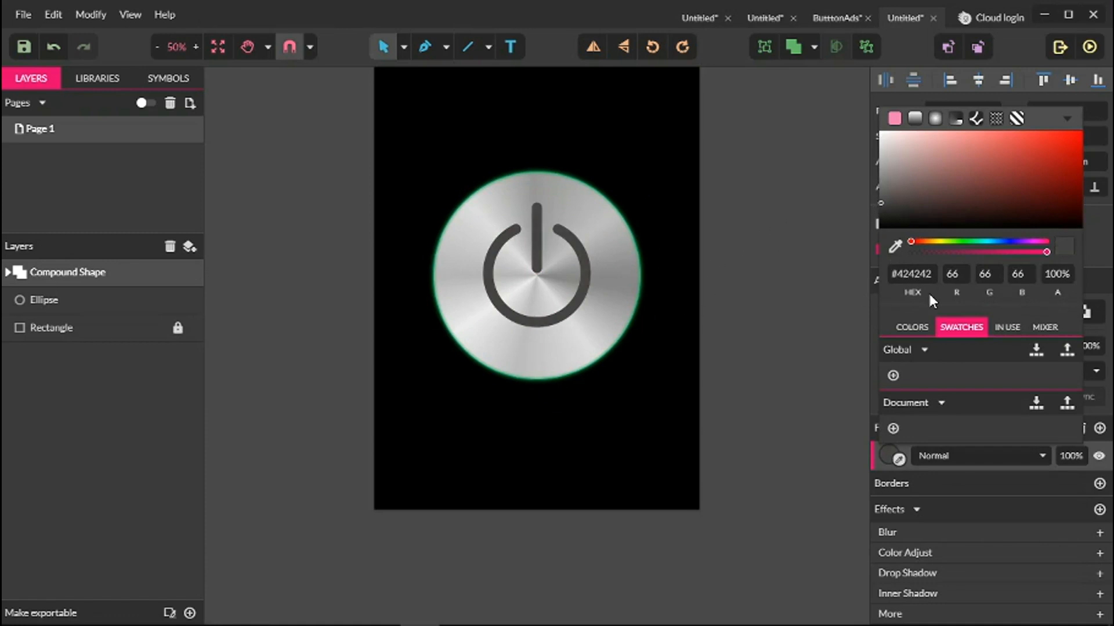
double_click(590, 267)
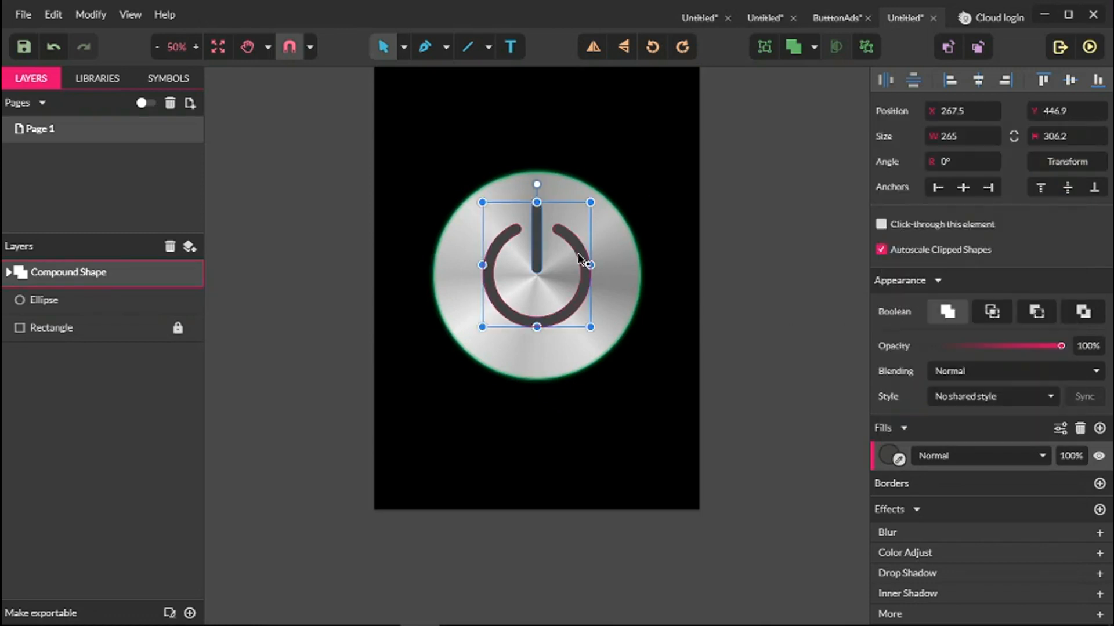
left_click(797, 230)
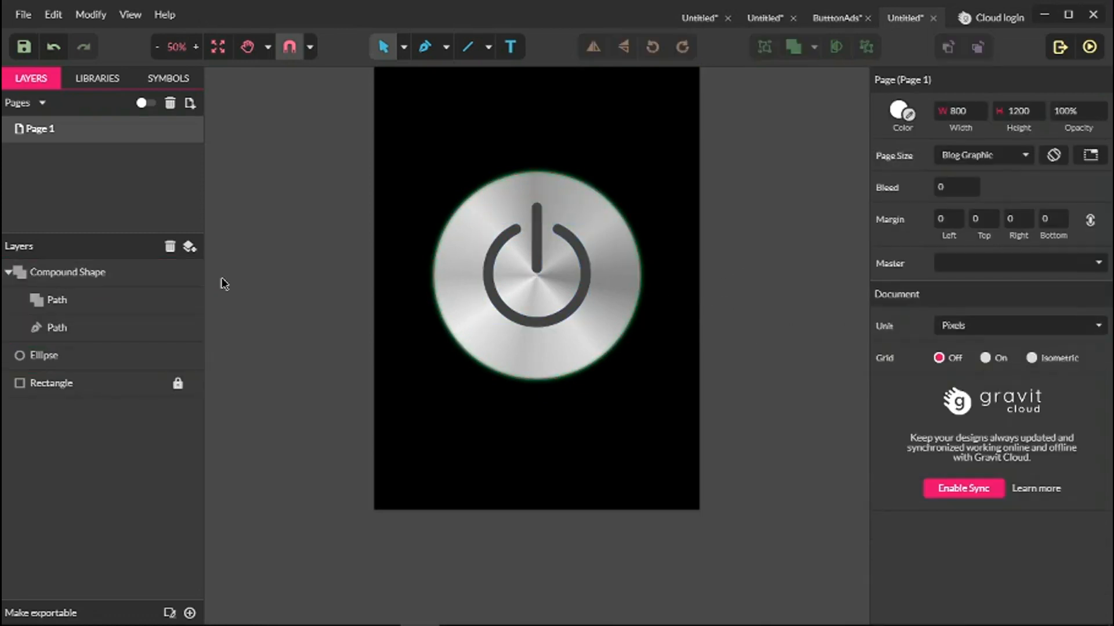
left_click(87, 270)
left_click(7, 273)
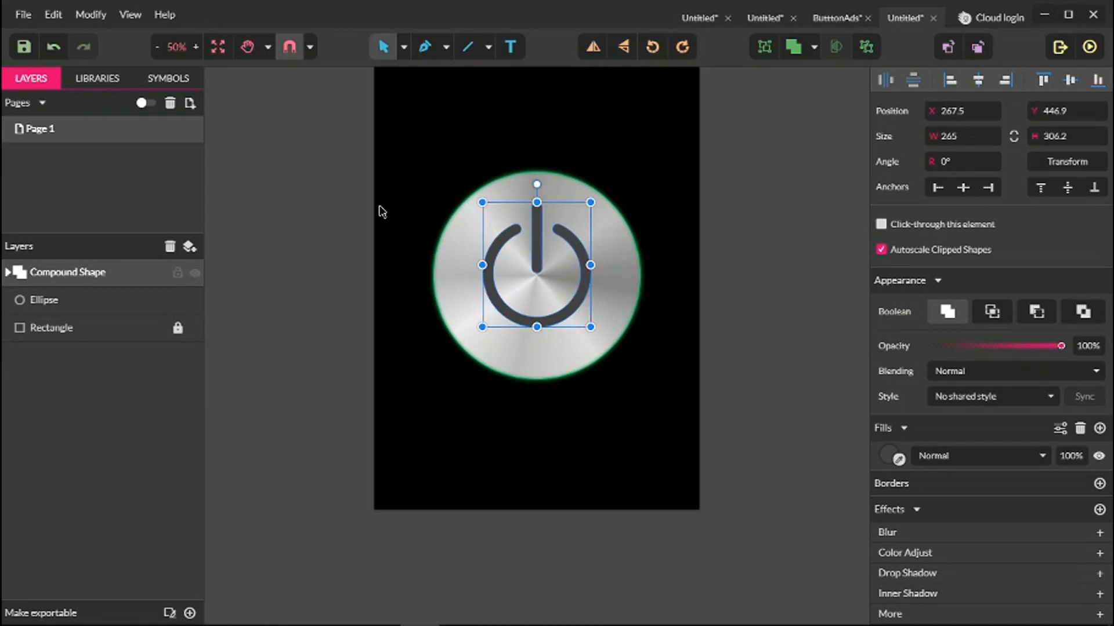
Step: Create a shared style from the metal circle under the default name New Style and reselect the power symbol
left_click(577, 189)
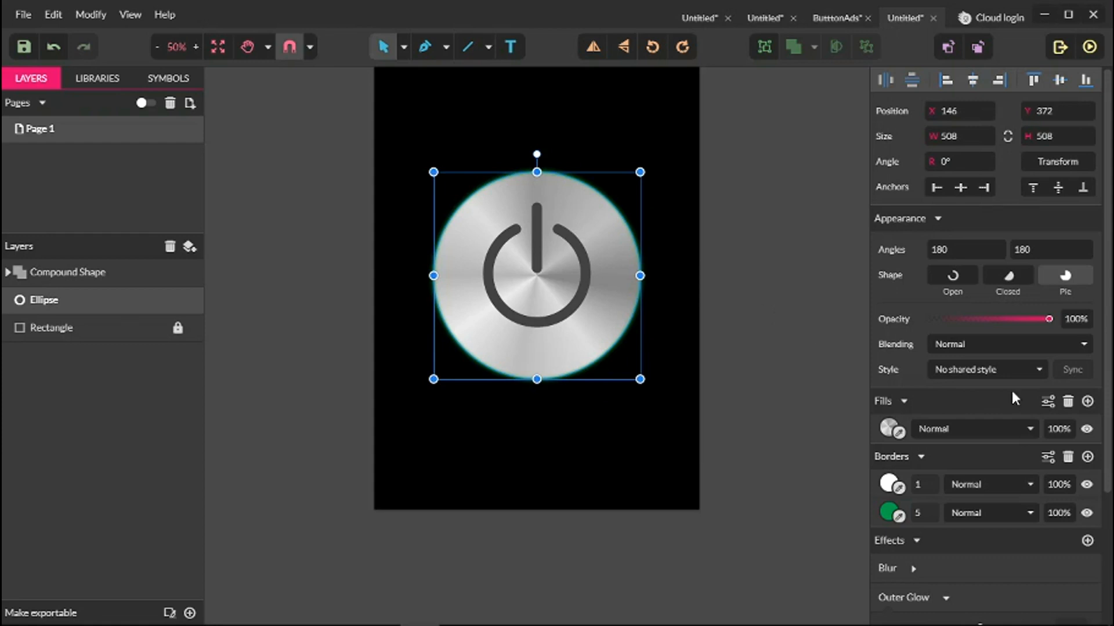
left_click(977, 369)
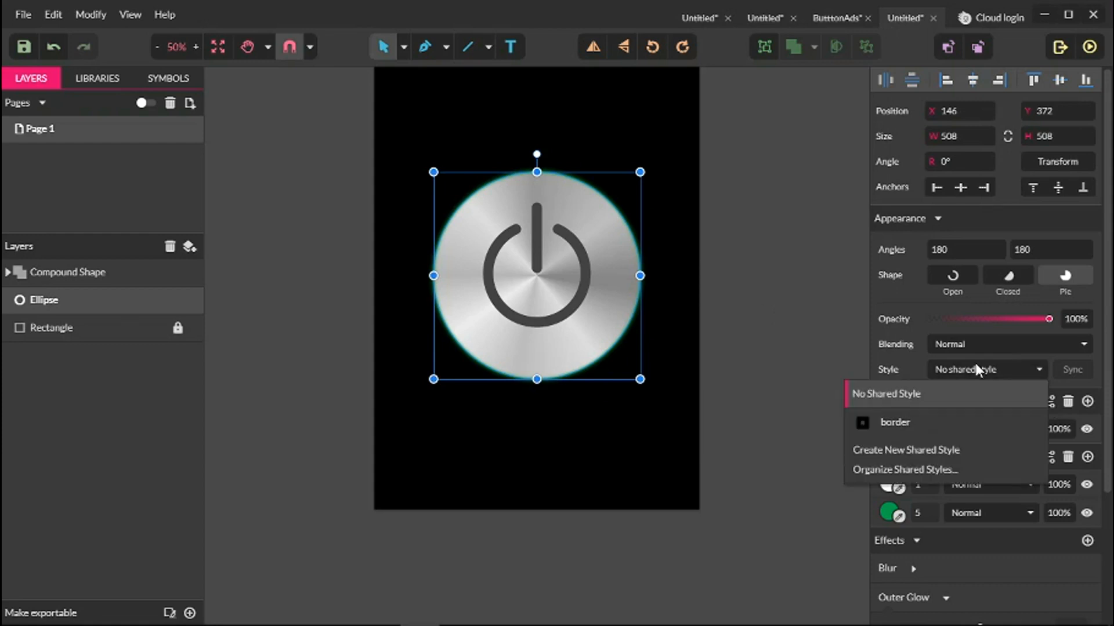
left_click(892, 452)
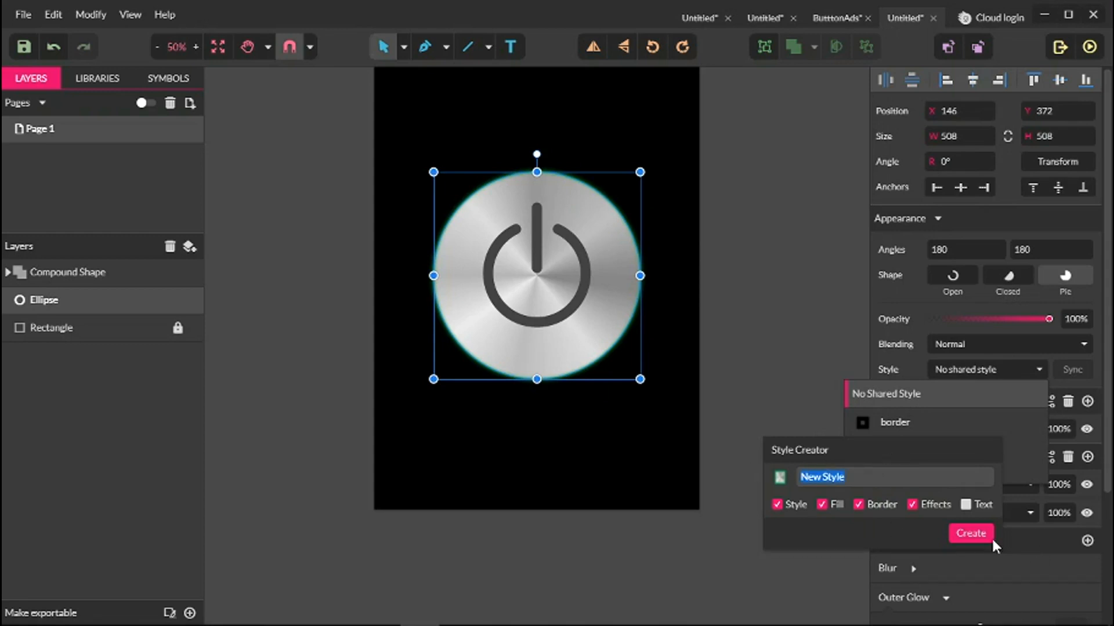
left_click(973, 533)
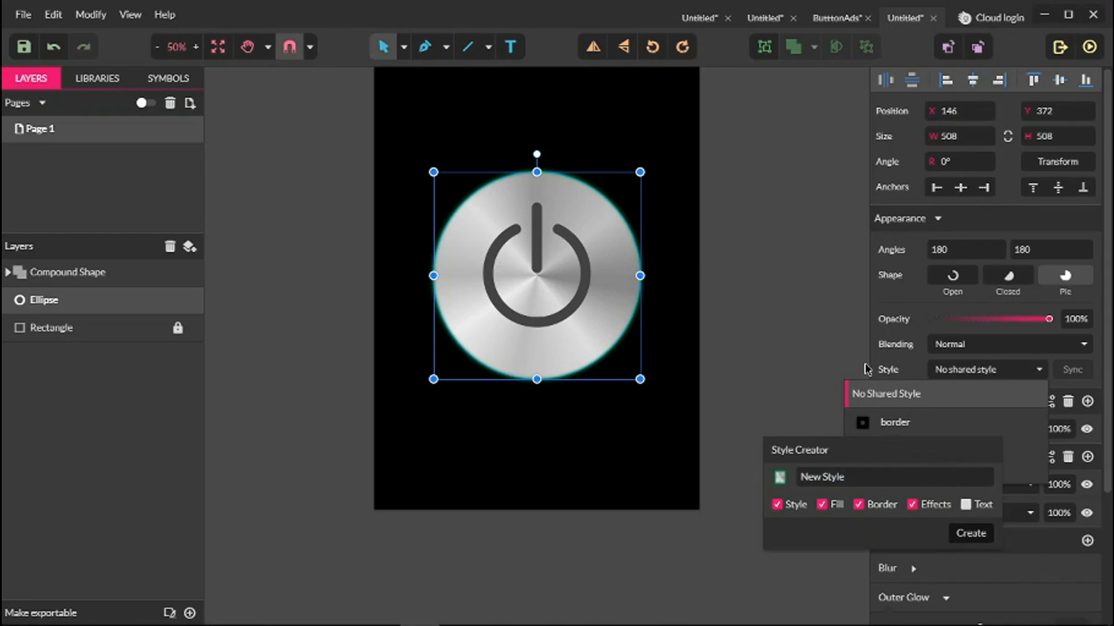
left_click(582, 260)
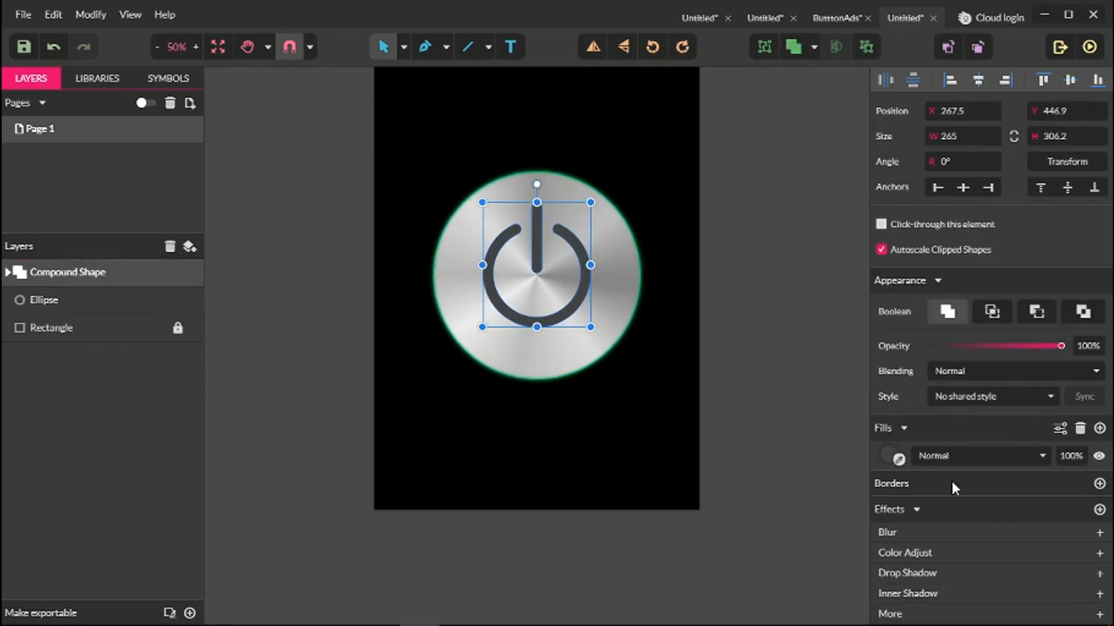
Step: Copy the hex code #424242 from the power symbol's fill colour
left_click(888, 455)
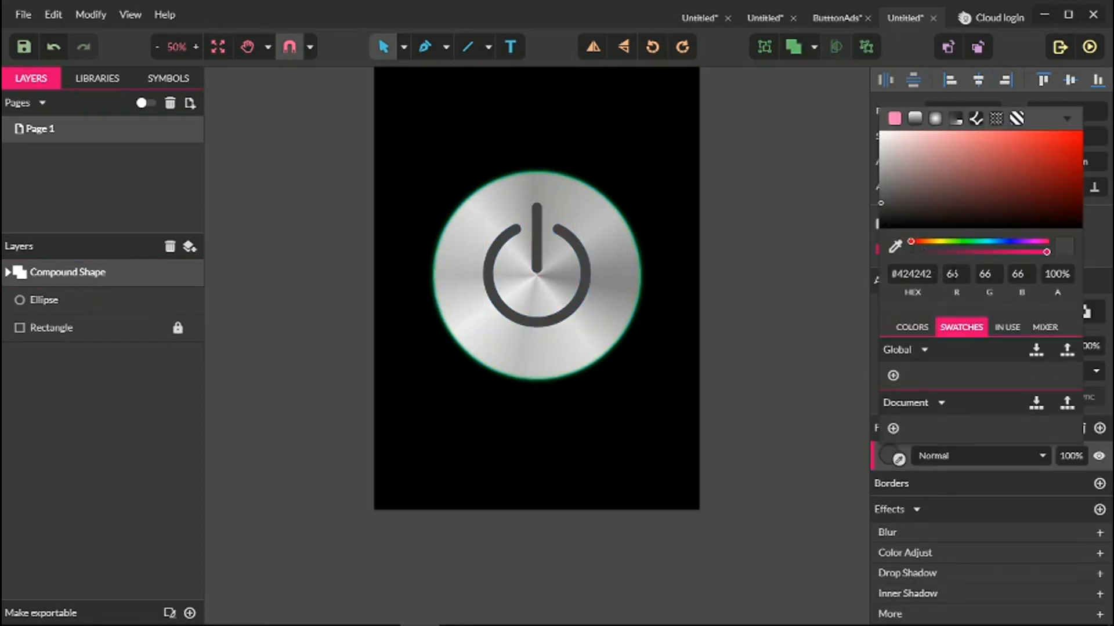
left_click(935, 276)
key("ctrl+c")
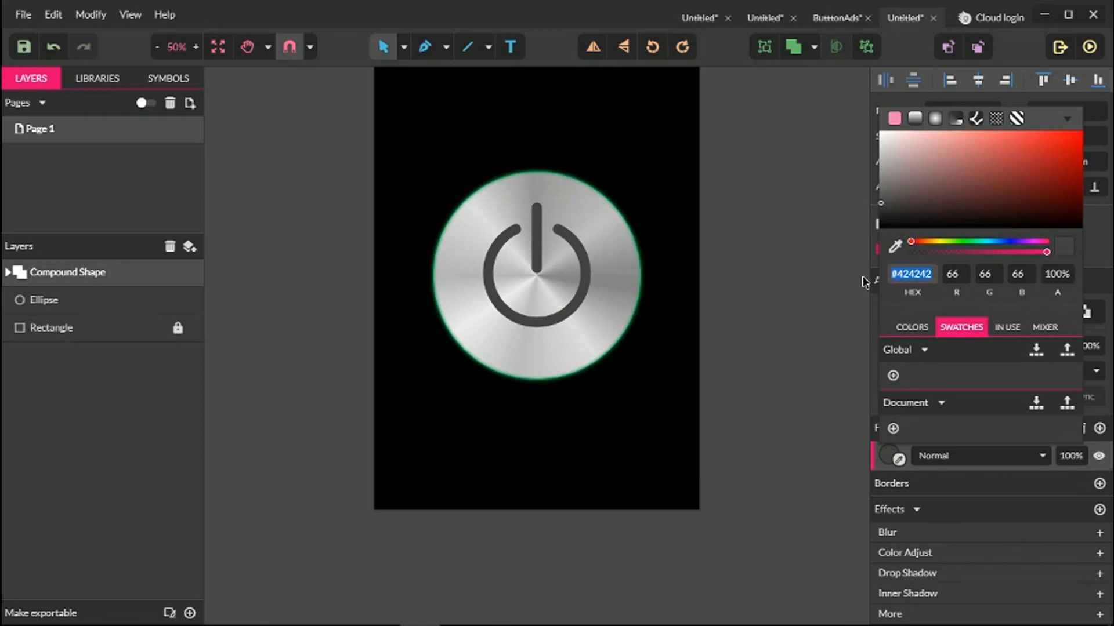
Step: Reselect the whole power symbol compound shape and apply the shared style New Style to it
double_click(584, 281)
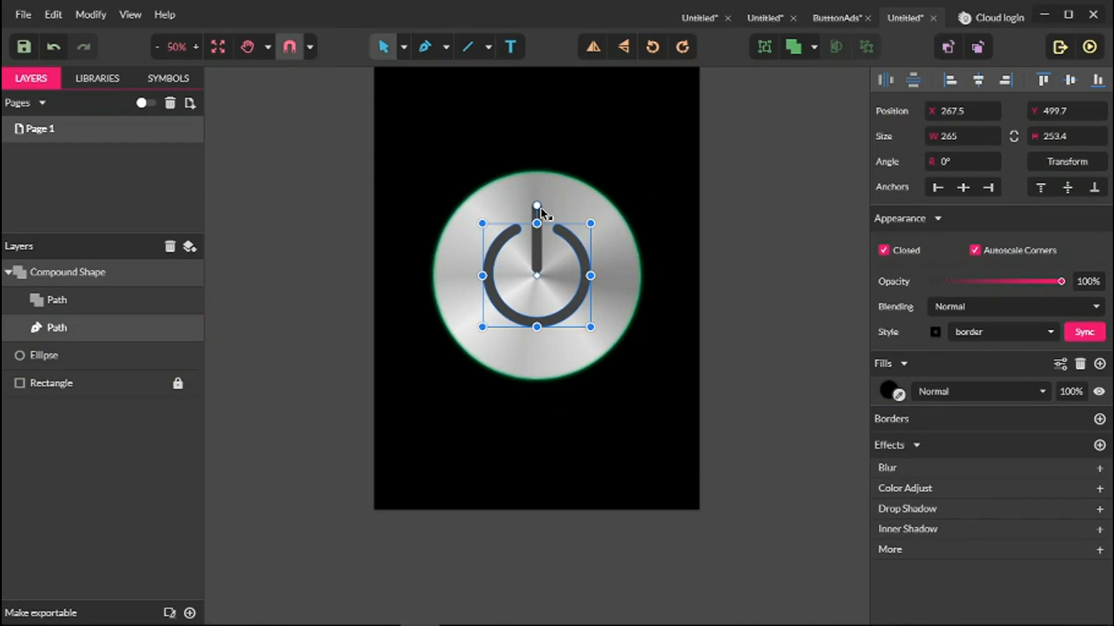
left_click(540, 247)
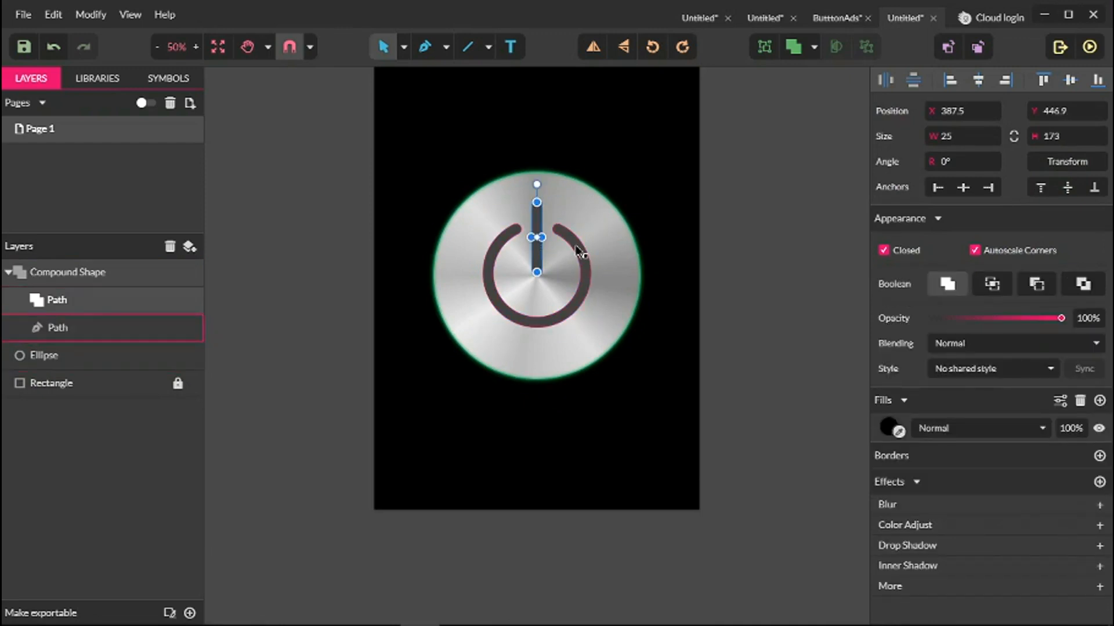
left_click(580, 256)
left_click(296, 295)
left_click(85, 271)
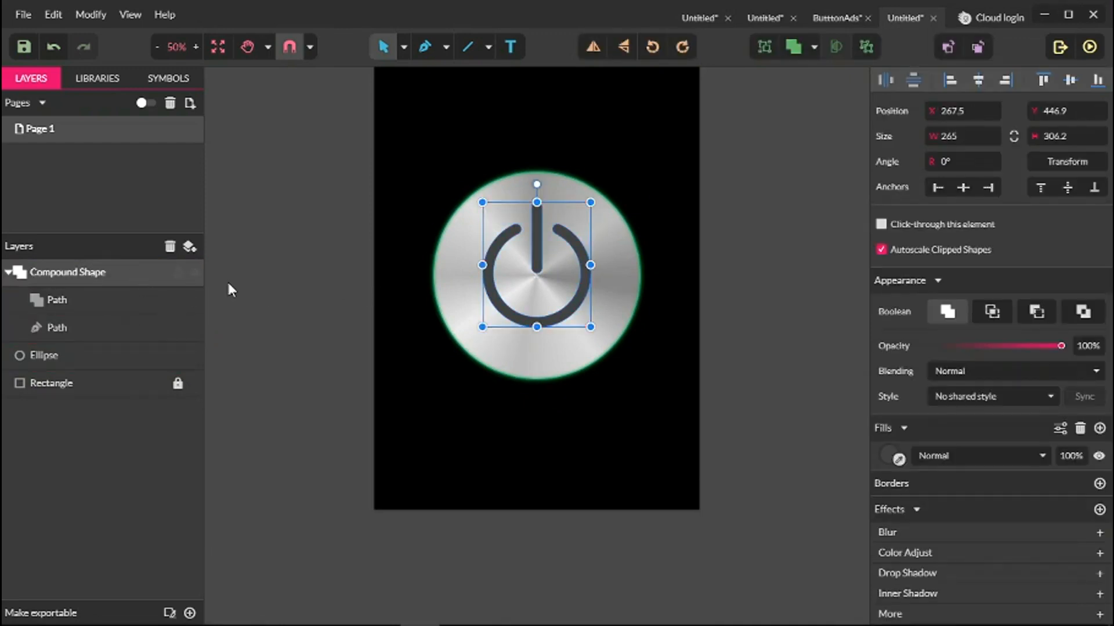
left_click(959, 394)
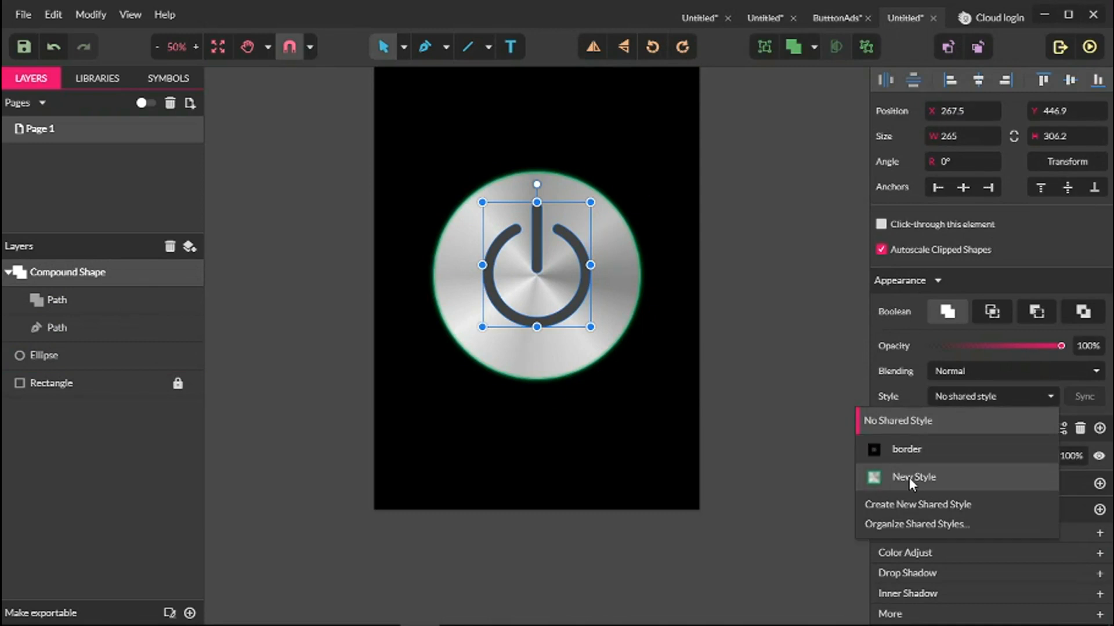
left_click(899, 467)
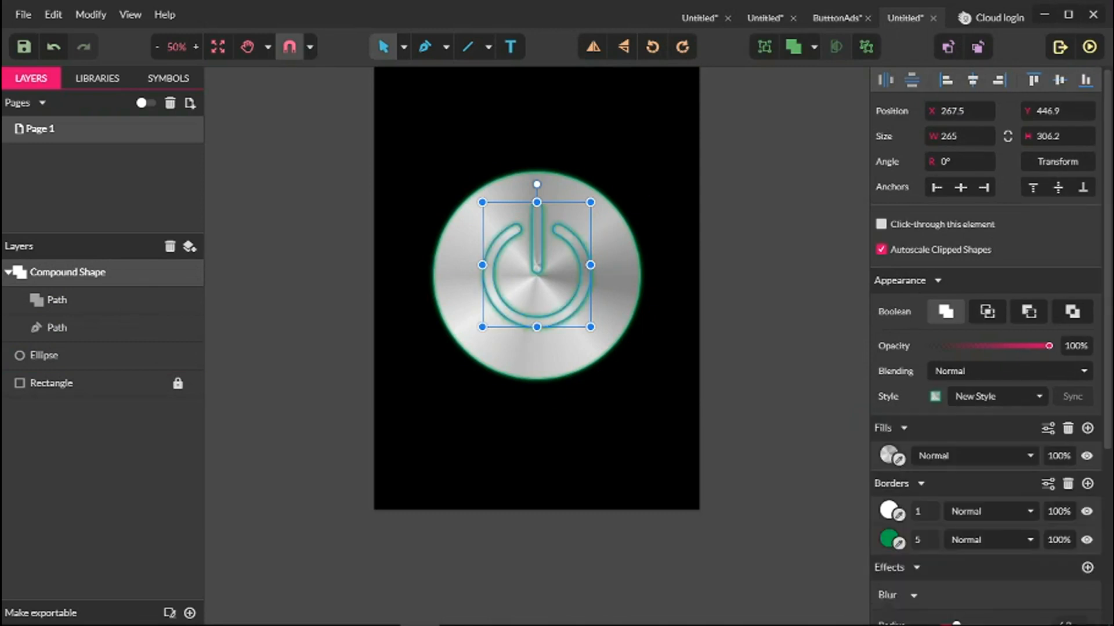
left_click(739, 235)
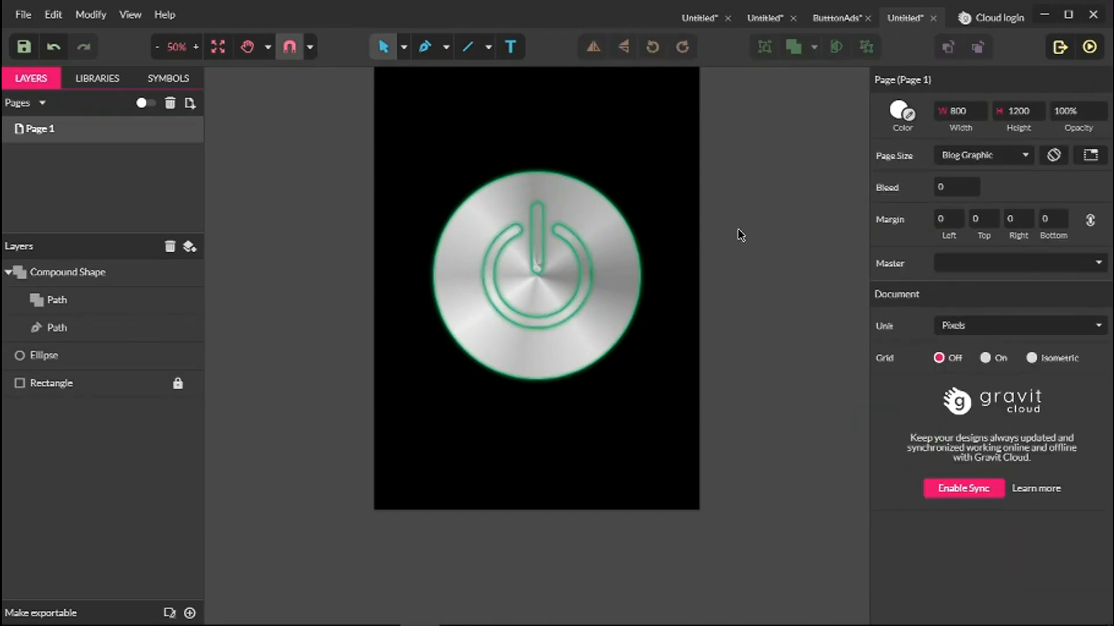
Step: Change the power symbol's fill from the metal gradient to a solid colour with the copied hex value #424242
left_click(593, 250)
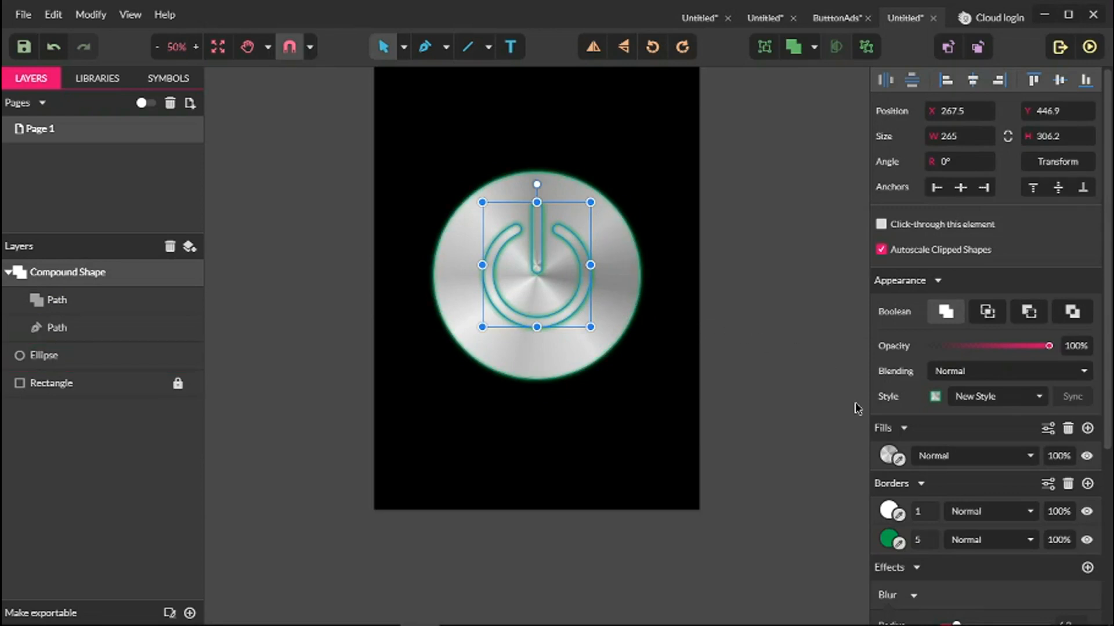
left_click(889, 455)
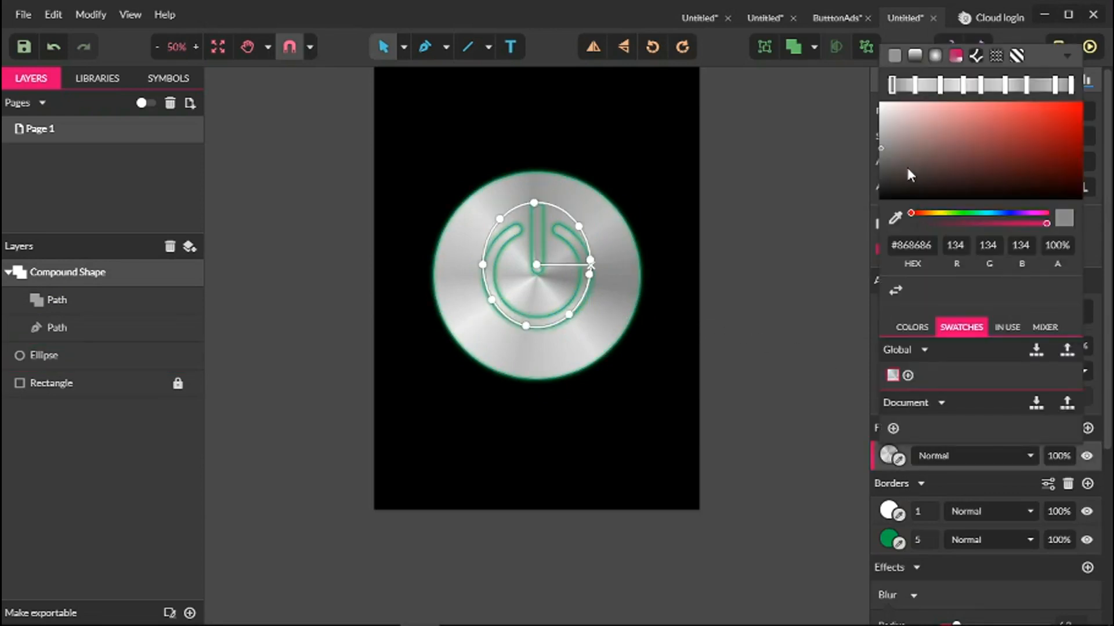
left_click(894, 55)
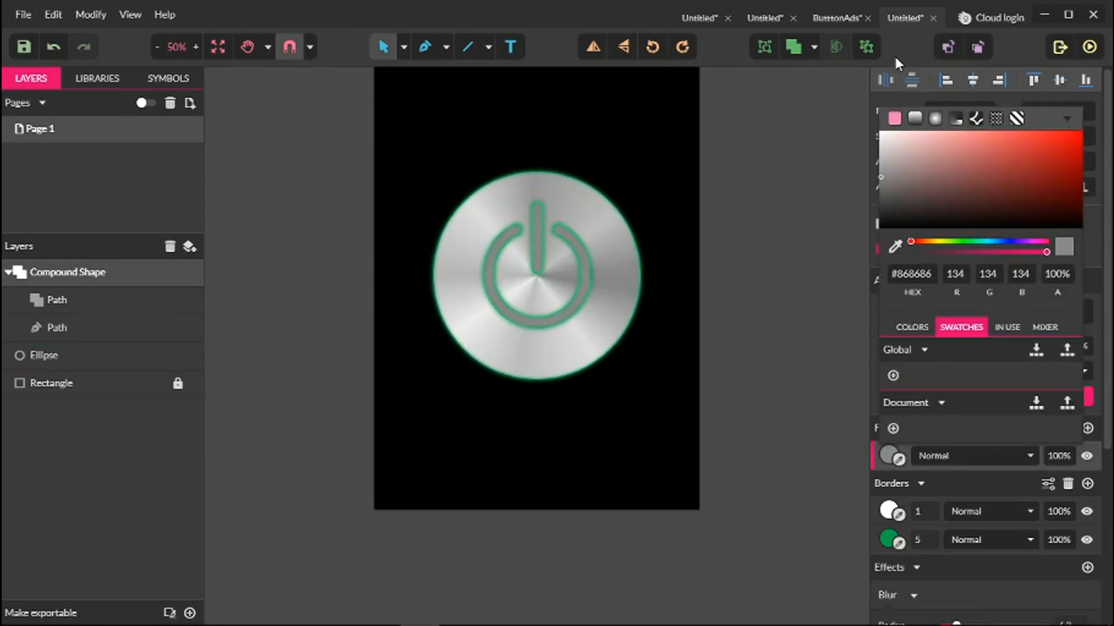
left_click(928, 274)
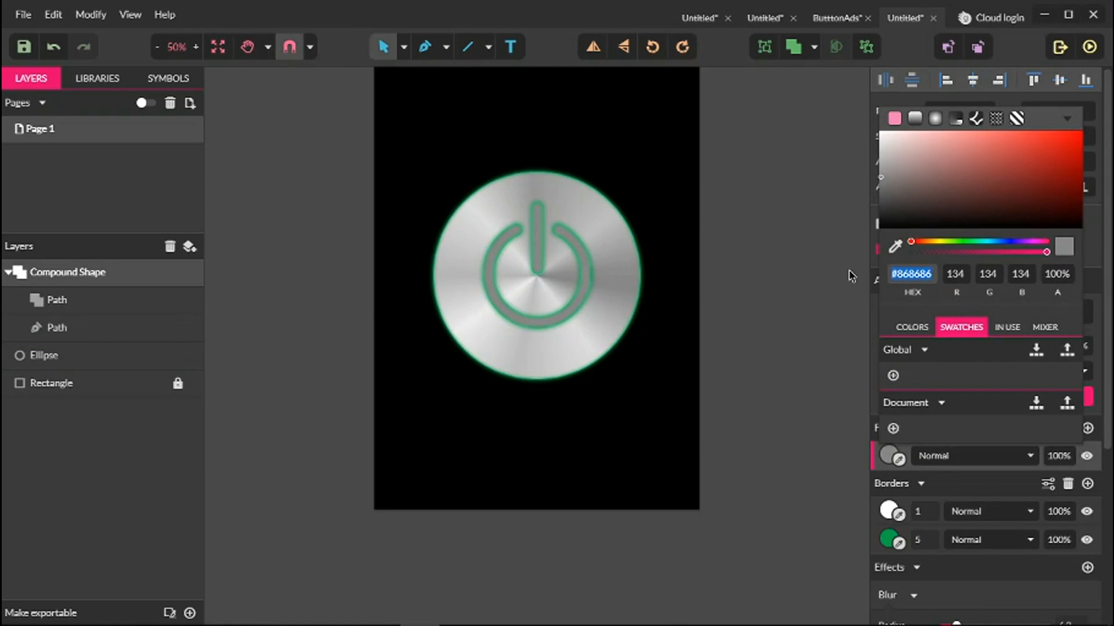
key("BackSpace")
key("ctrl+v")
key("Return")
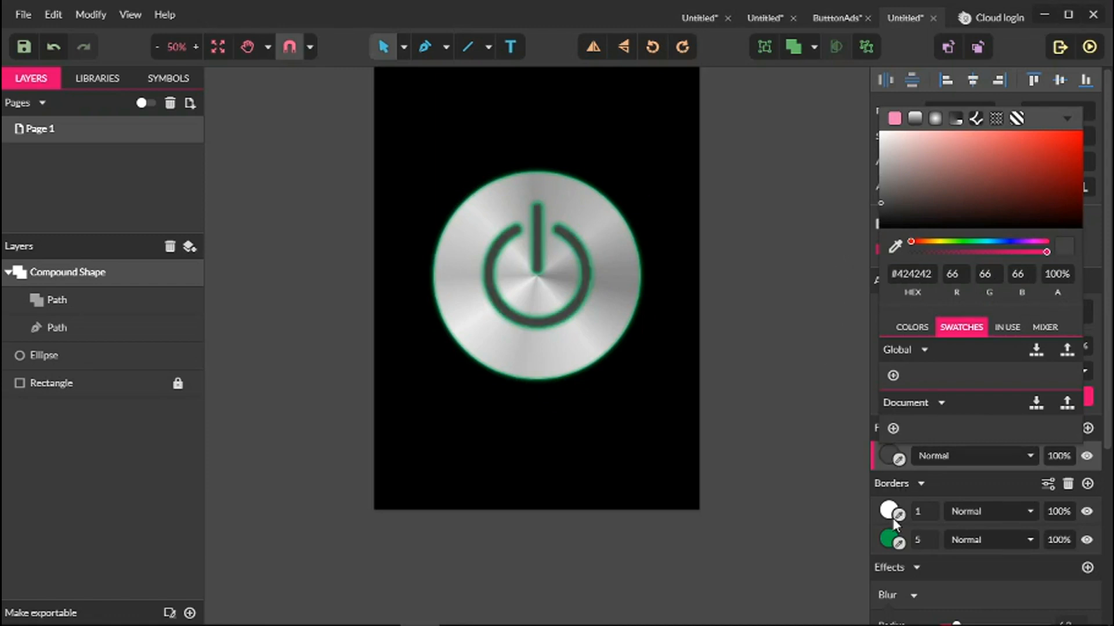
Step: Set the width of the power symbol's green border to 3
left_click(922, 538)
double_click(918, 539)
key("Down")
key("Down")
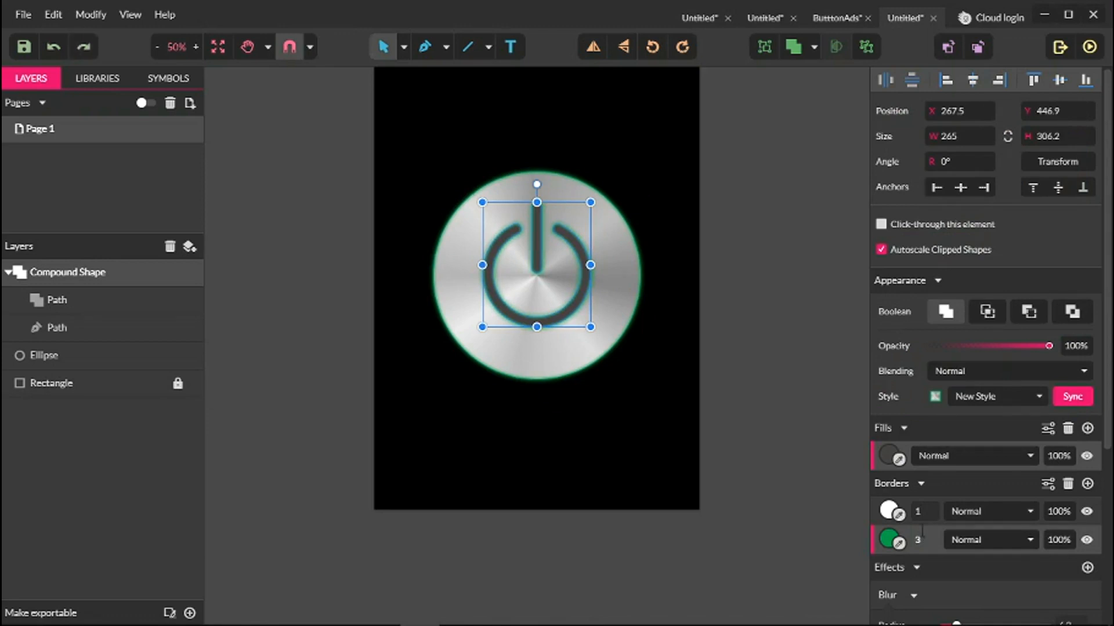
Step: Reduce the radius of the power symbol's Outer Glow effect to 1.186
double_click(927, 513)
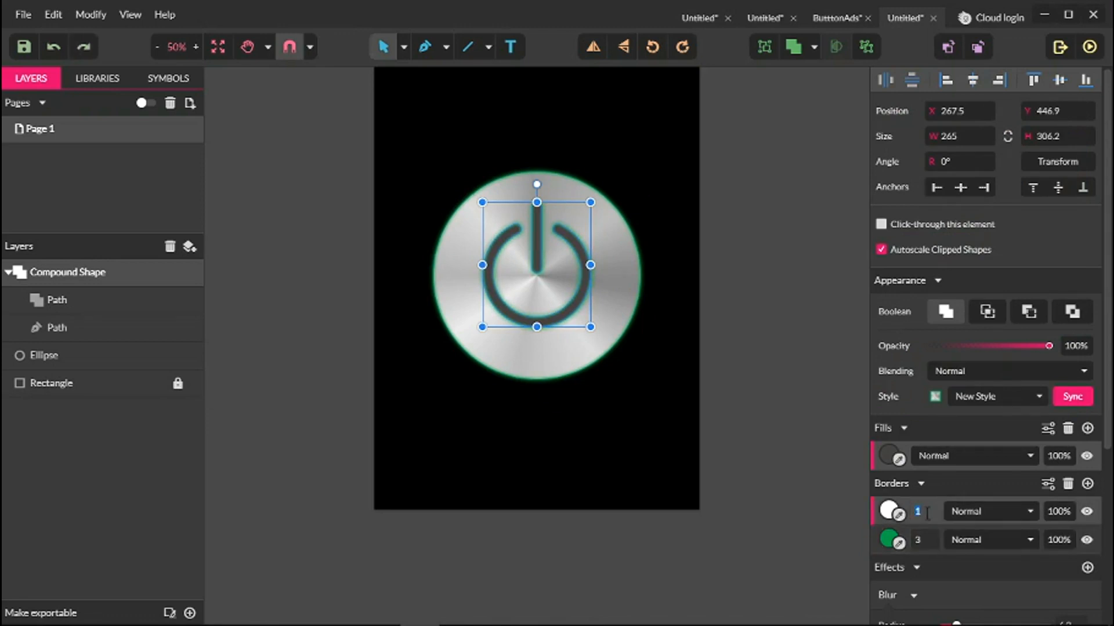
scroll(963, 545, "down", 3)
left_click_drag(979, 561, 958, 562)
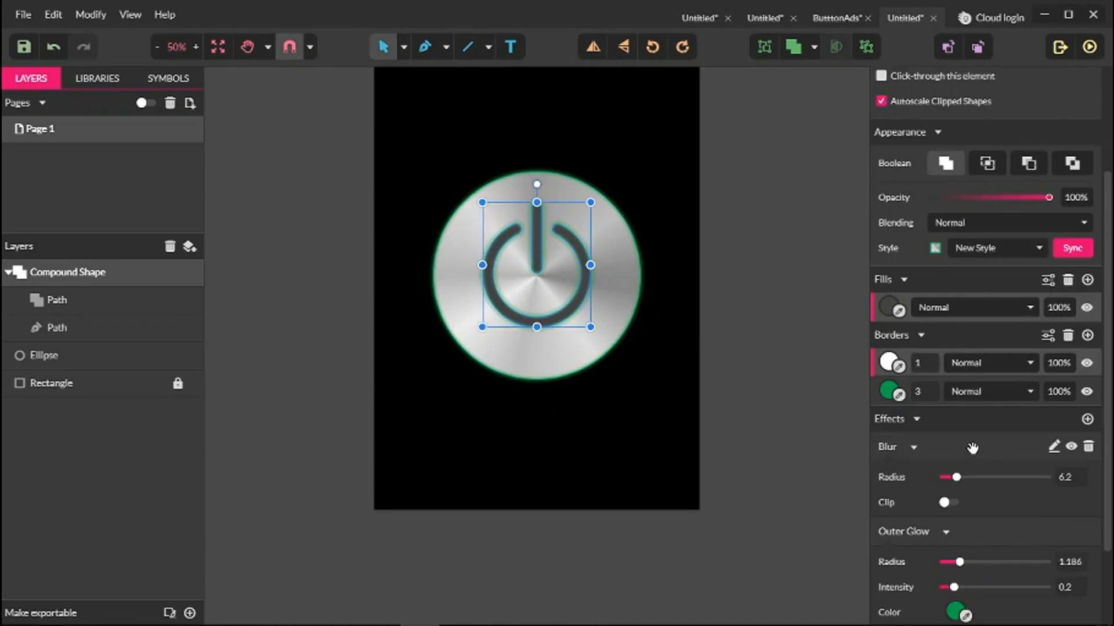
Step: Delete the power symbol's white border and lower its Blur effect radius to 3.1
left_click(926, 363)
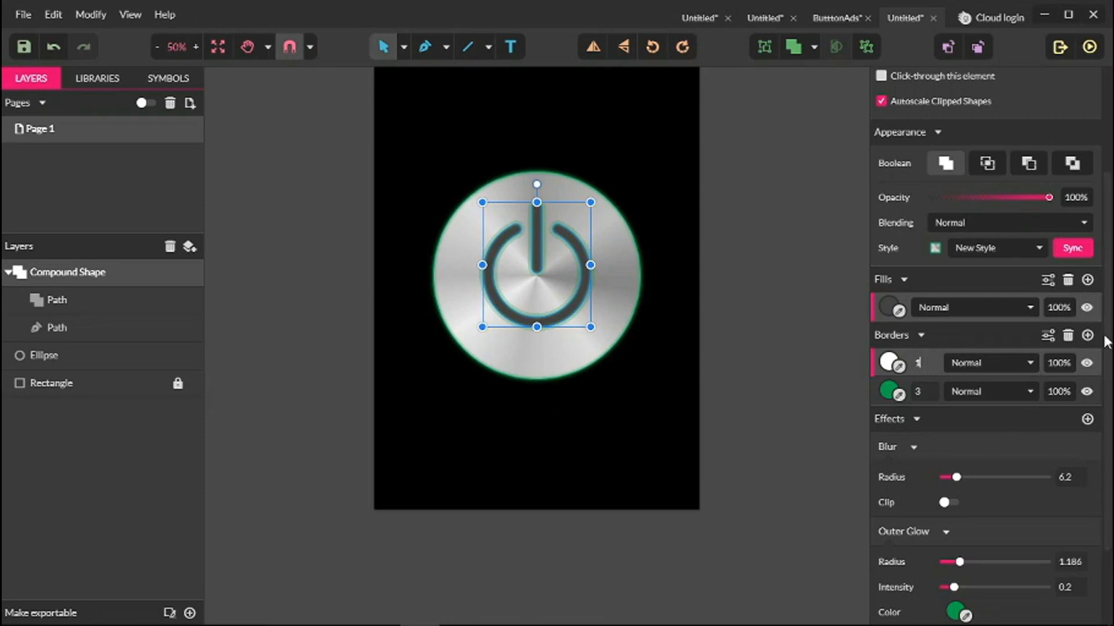
left_click(1068, 336)
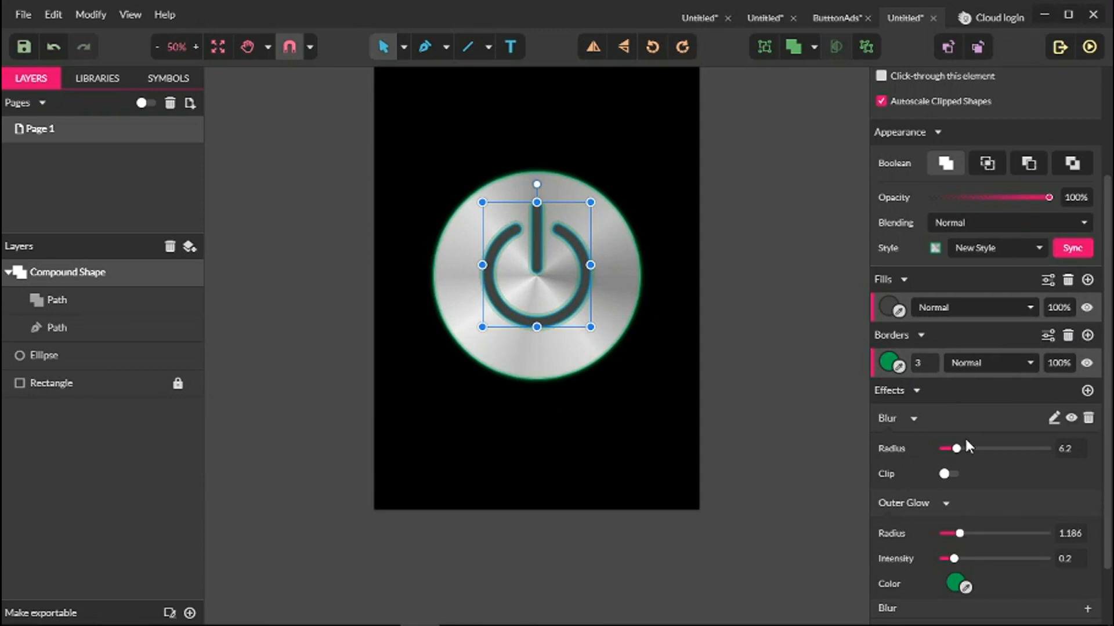
left_click_drag(955, 450, 950, 449)
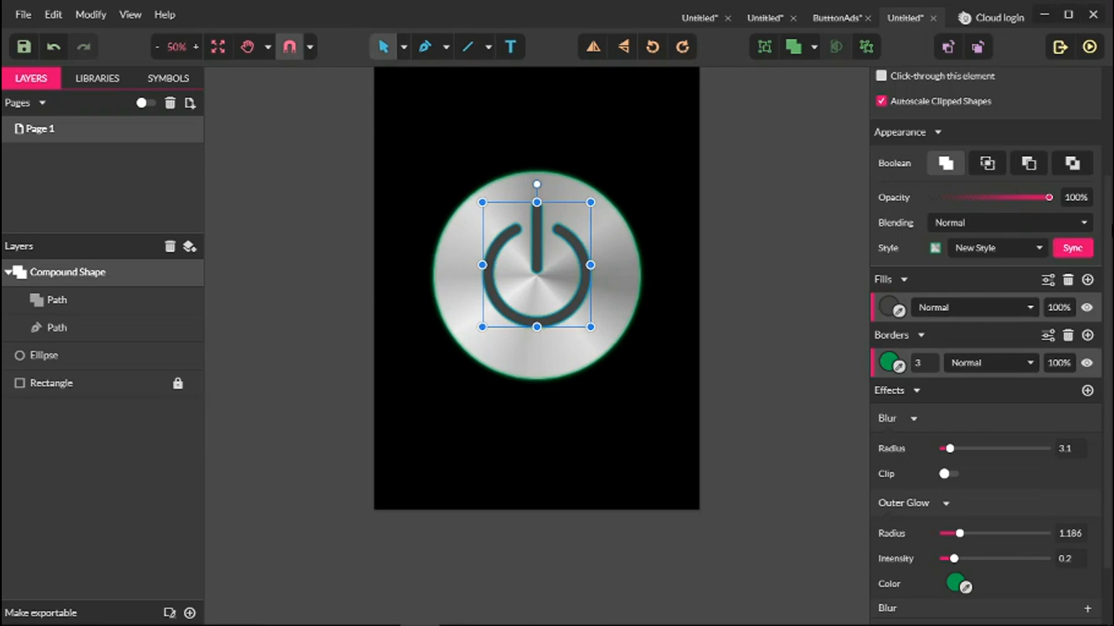
Step: Add an Inner Glow effect to the power symbol
left_click_drag(1108, 218, 1108, 279)
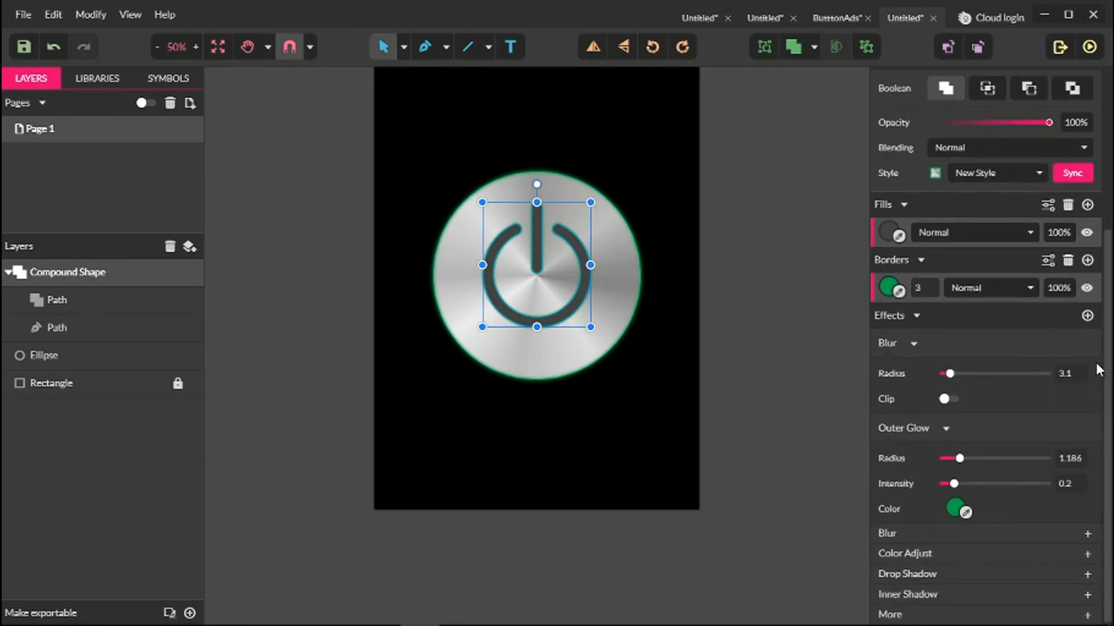
mouse_move(1096, 365)
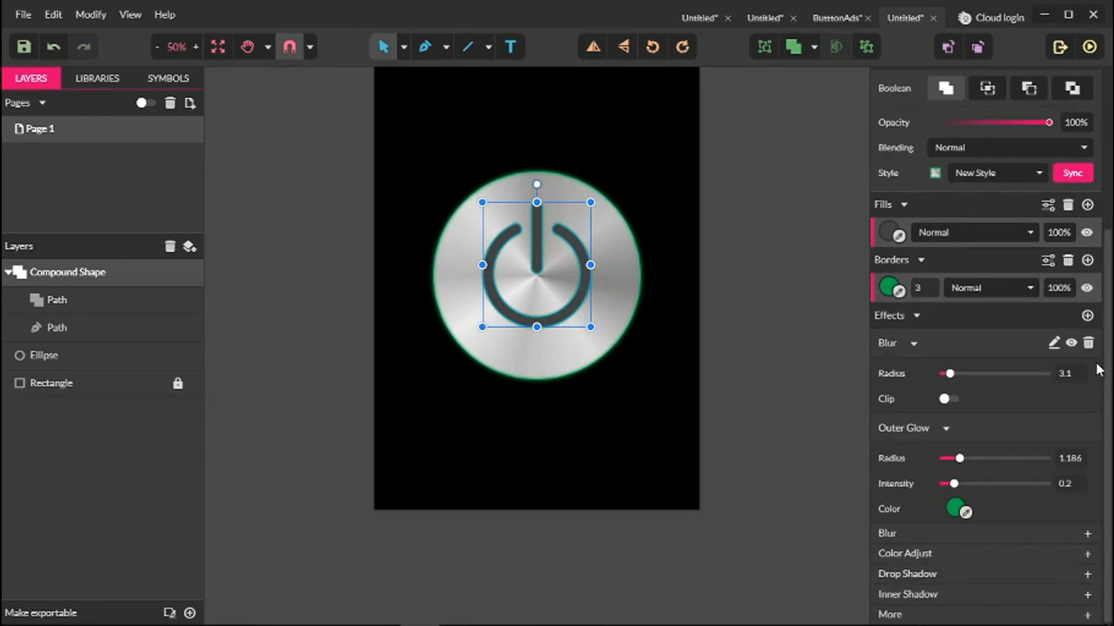
left_click(896, 616)
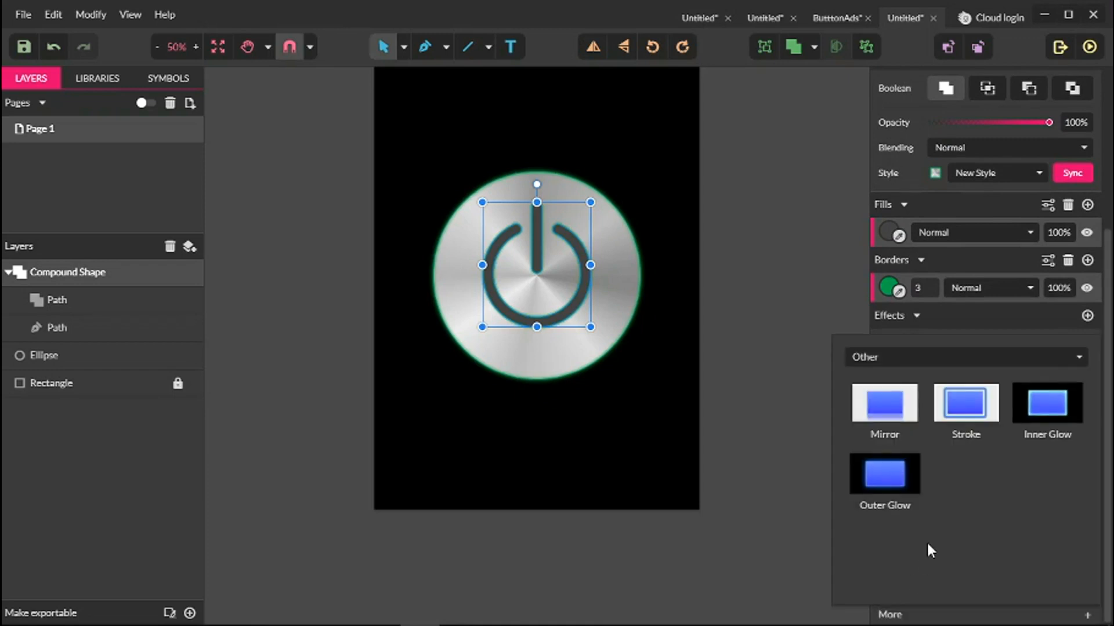
left_click(1040, 400)
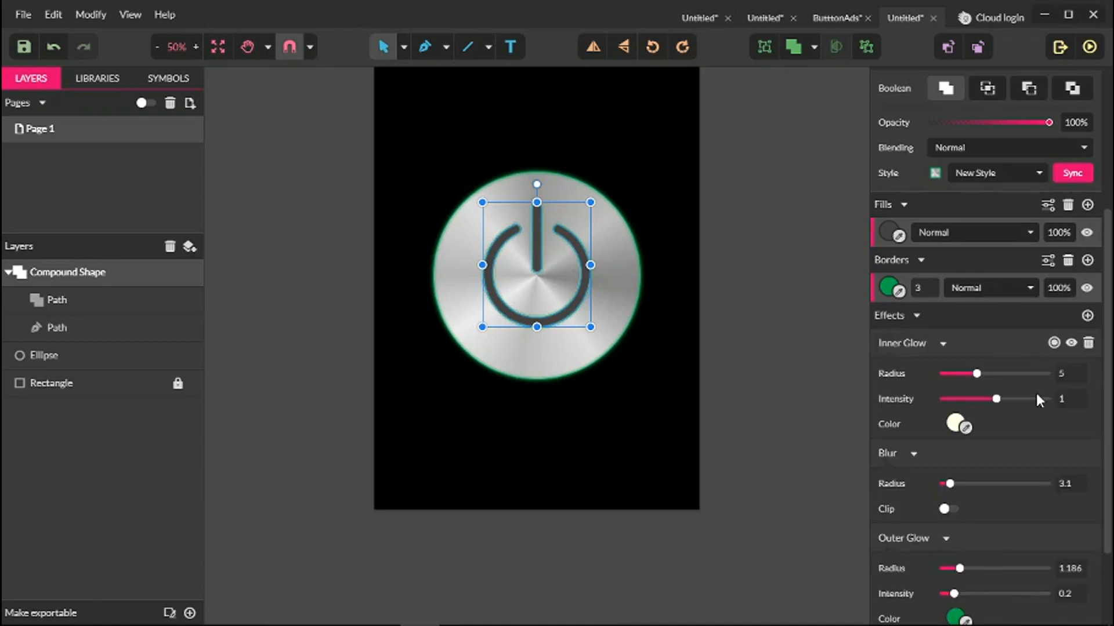
Step: Change the power symbol's Inner Glow colour to near-black #111111
key("ctrl+plus")
key("ctrl+plus")
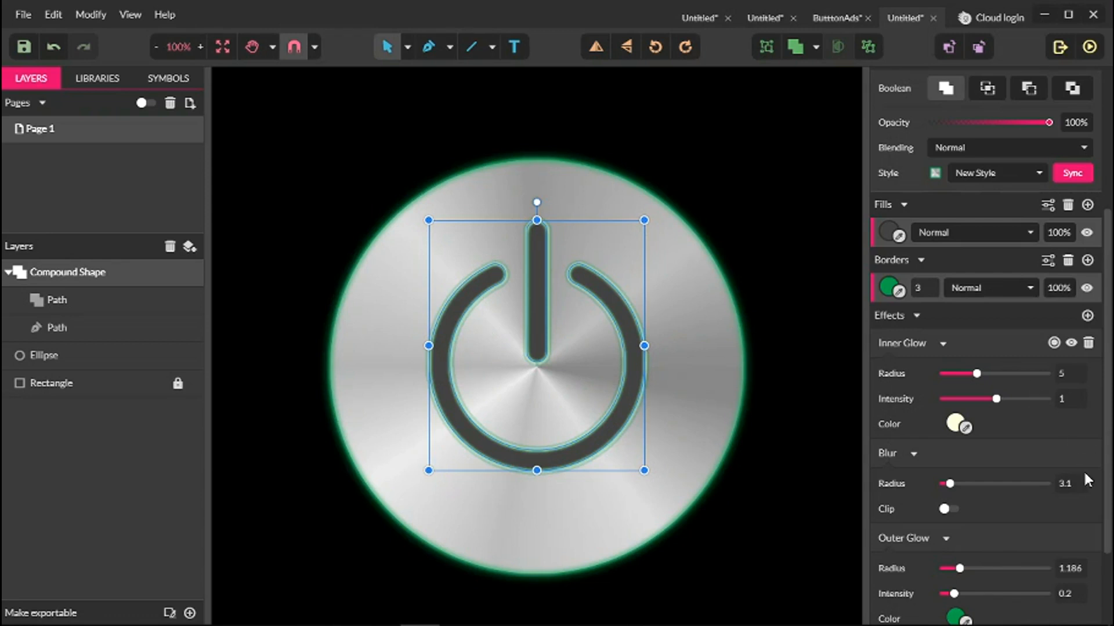
left_click_drag(1109, 408, 1111, 410)
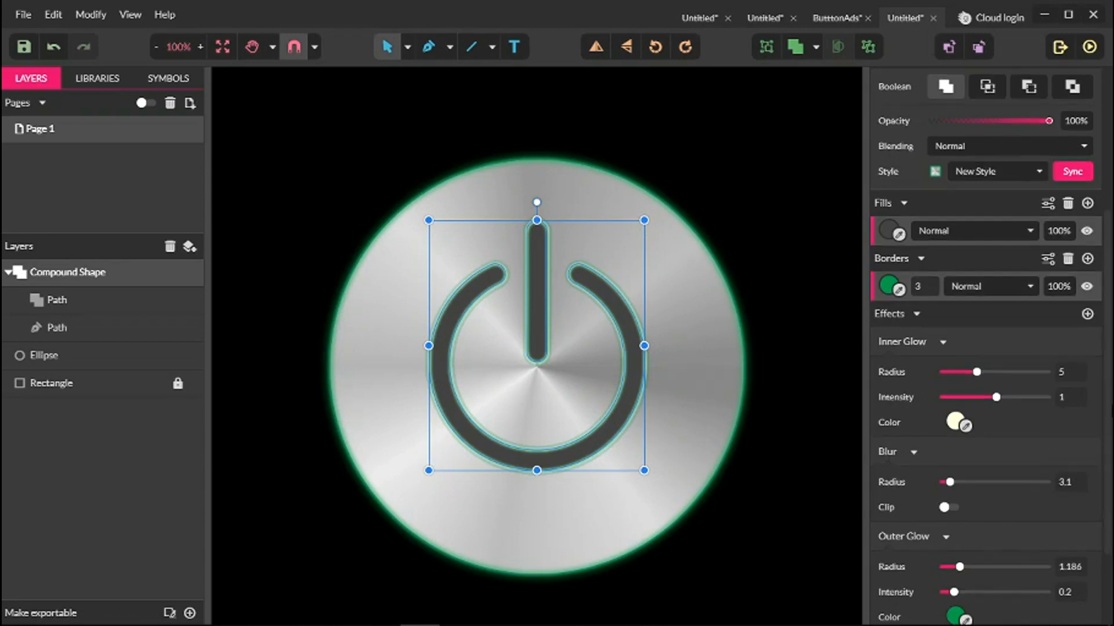
scroll(994, 297, "down", 3)
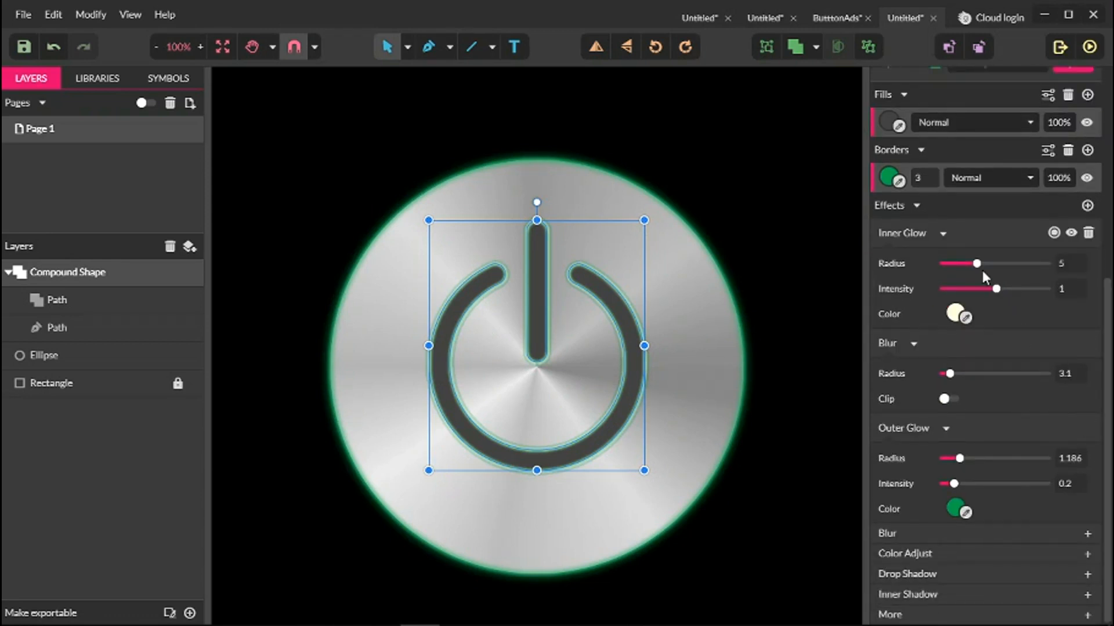
left_click(954, 314)
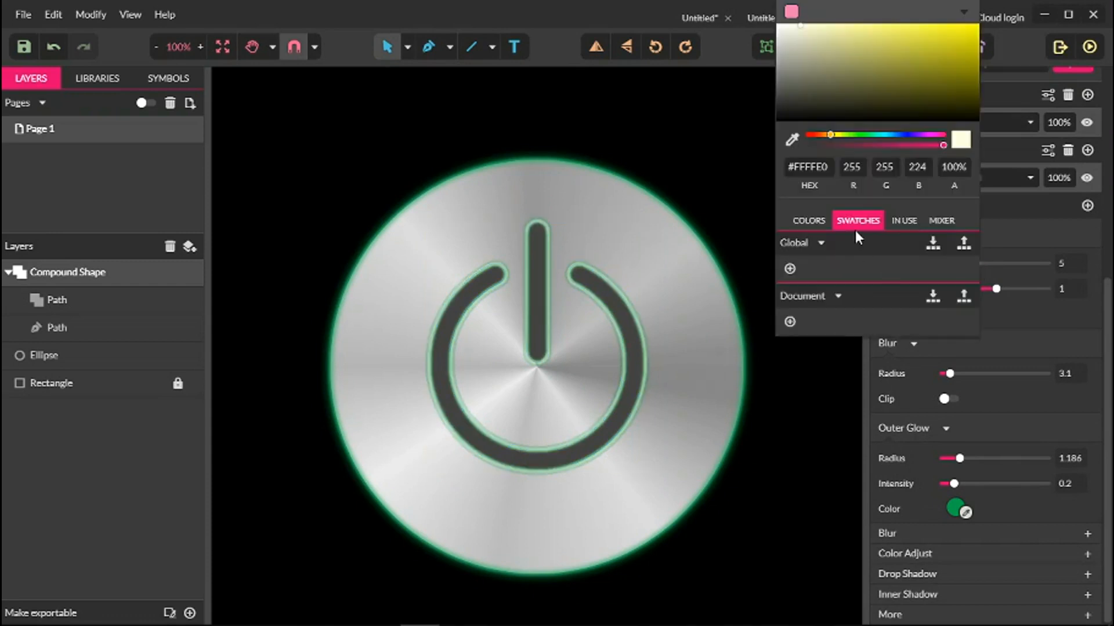
left_click_drag(788, 119, 766, 115)
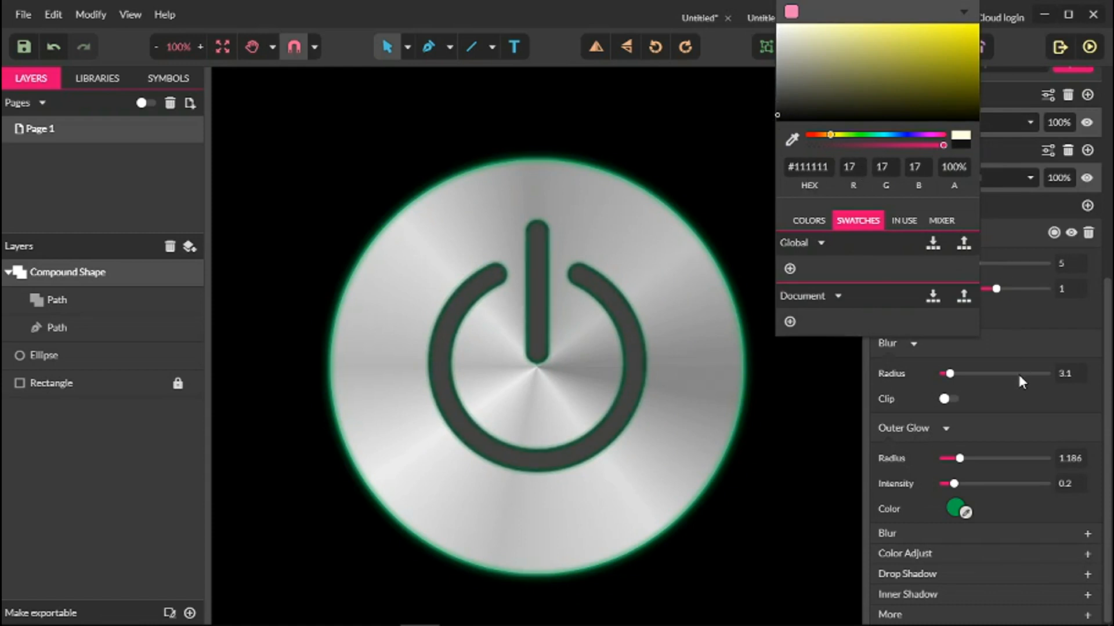
left_click(975, 350)
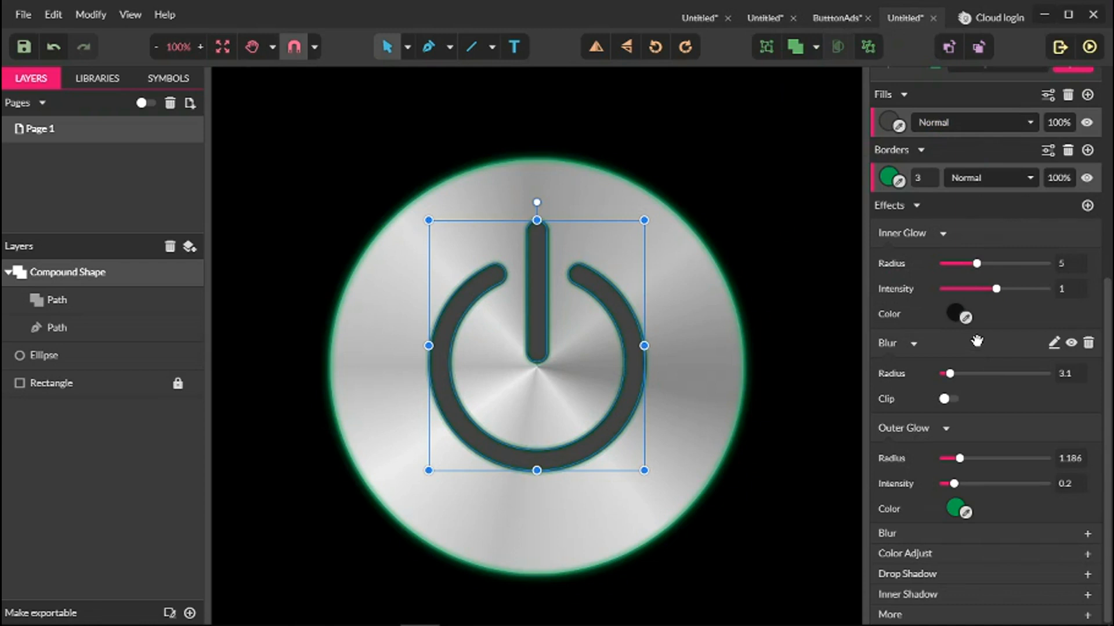
Step: Try an Inner Glow radius of 0.146, restore it to 5, and set the glow's intensity to 1.125
left_click_drag(975, 264, 947, 267)
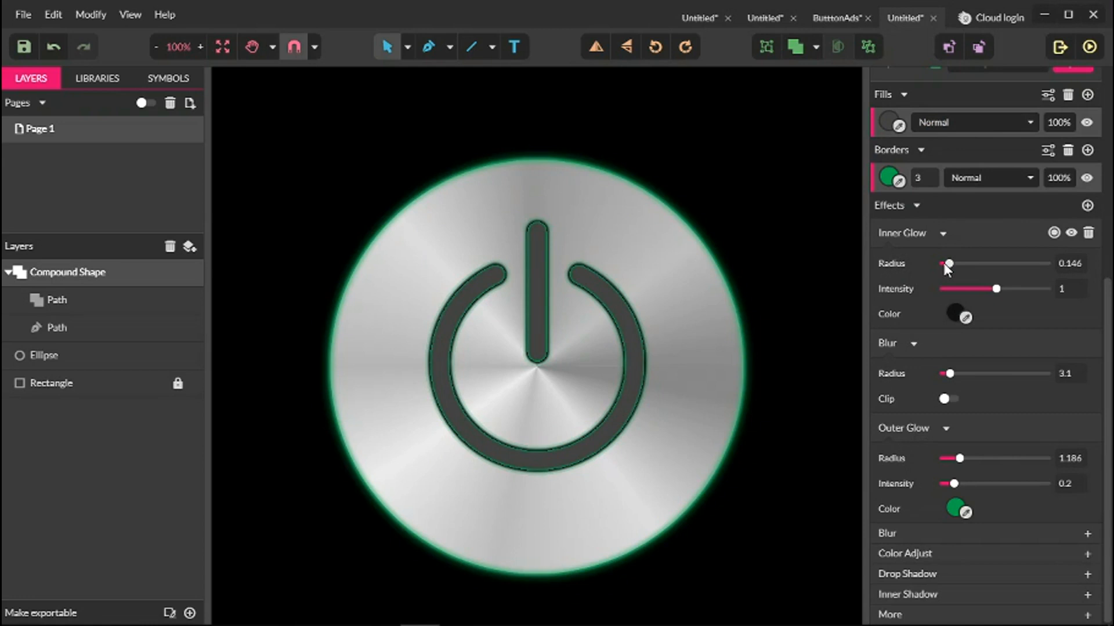
left_click_drag(943, 263, 1002, 291)
left_click_drag(994, 293, 1002, 293)
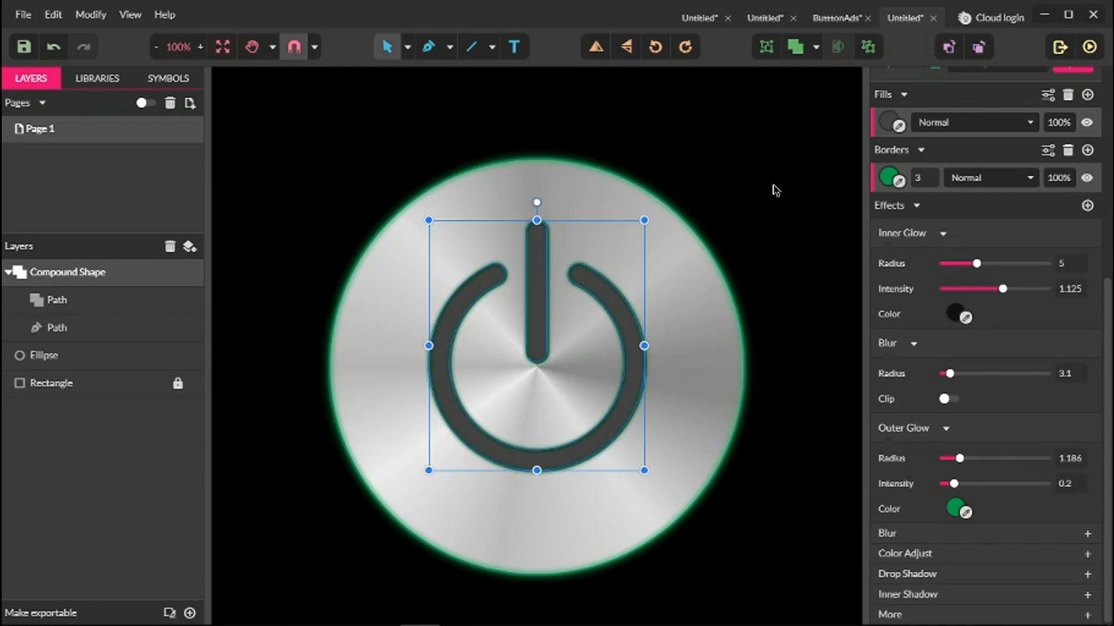
Step: Deselect the power symbol to review the whole button at a smaller scale, and reselect the symbol
left_click(773, 187)
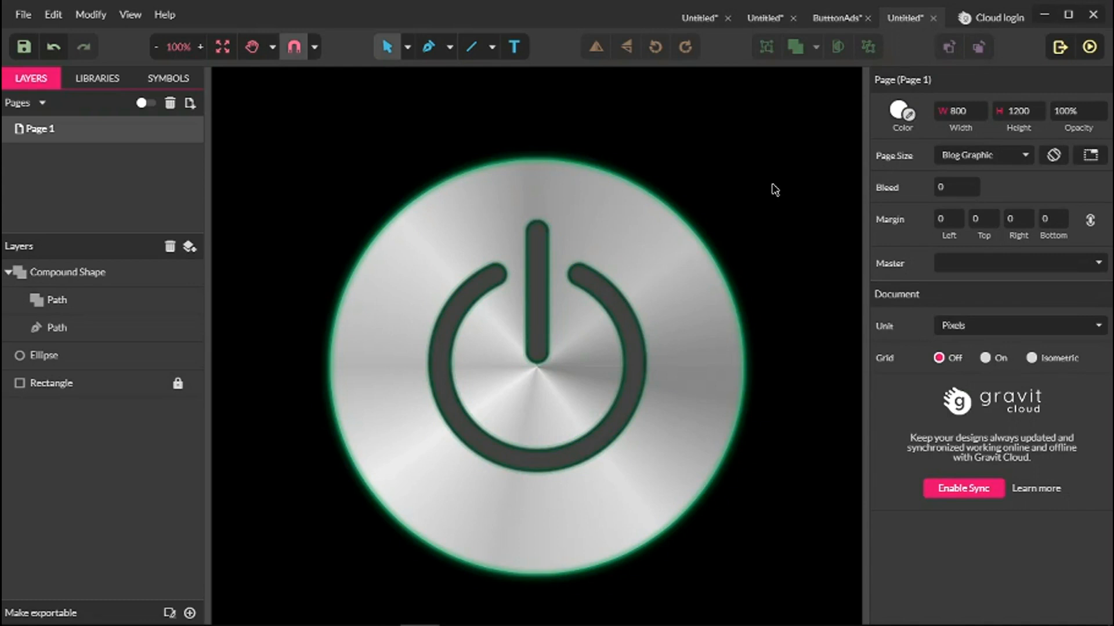
key("ctrl+minus")
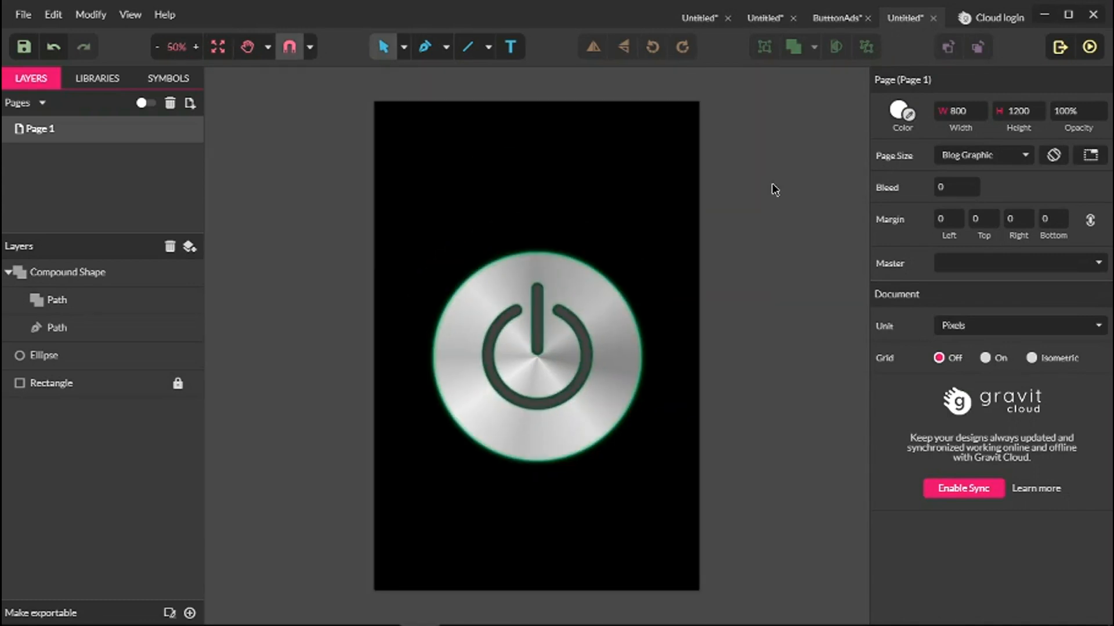
key("ctrl+plus")
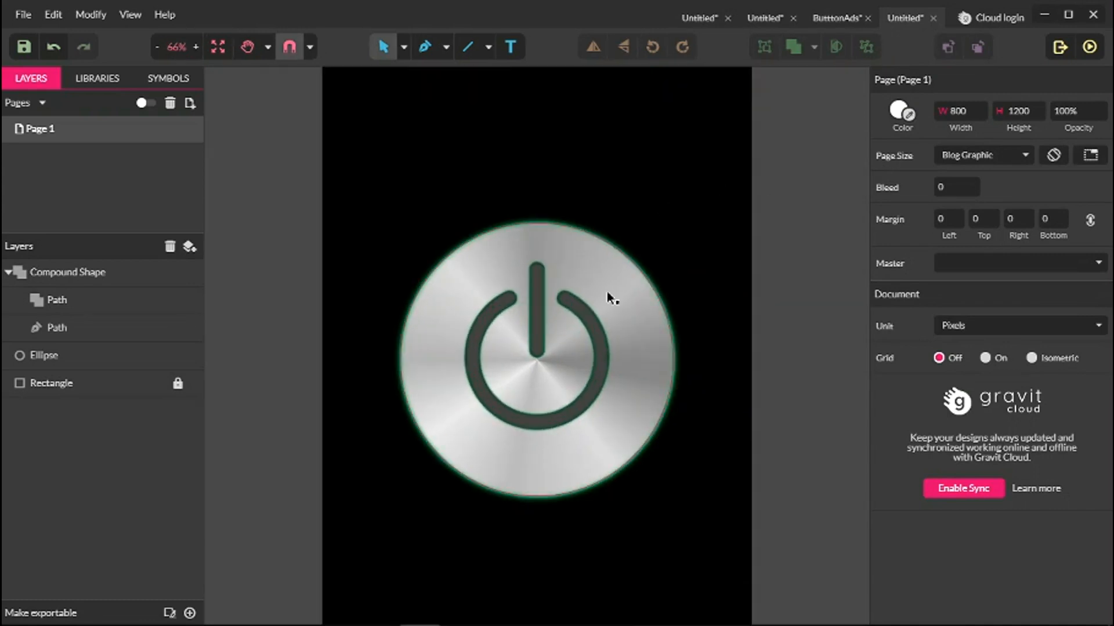
left_click(590, 329)
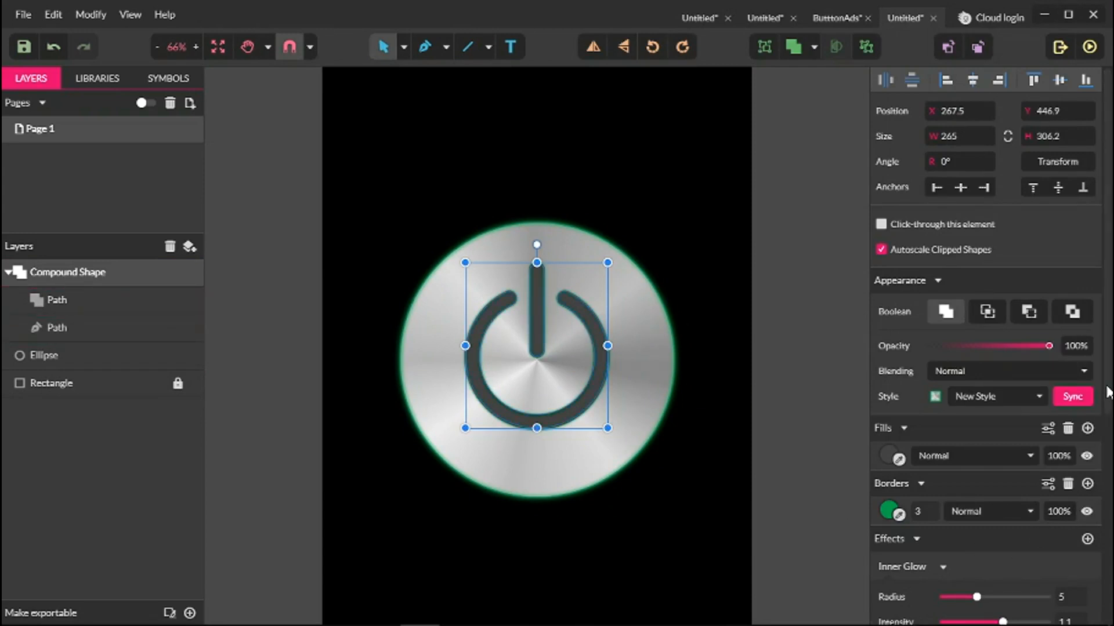
Step: Apply the power symbol's Inner Glow effect to its fill only, and deselect the symbol to review it
scroll(1091, 401, "down", 3)
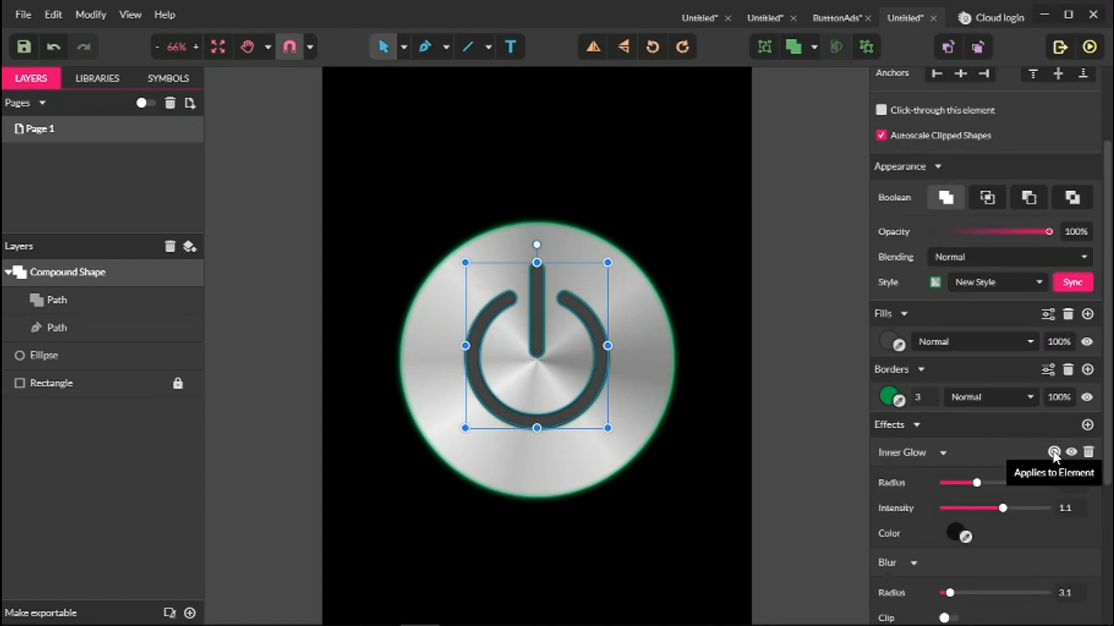
left_click(1053, 453)
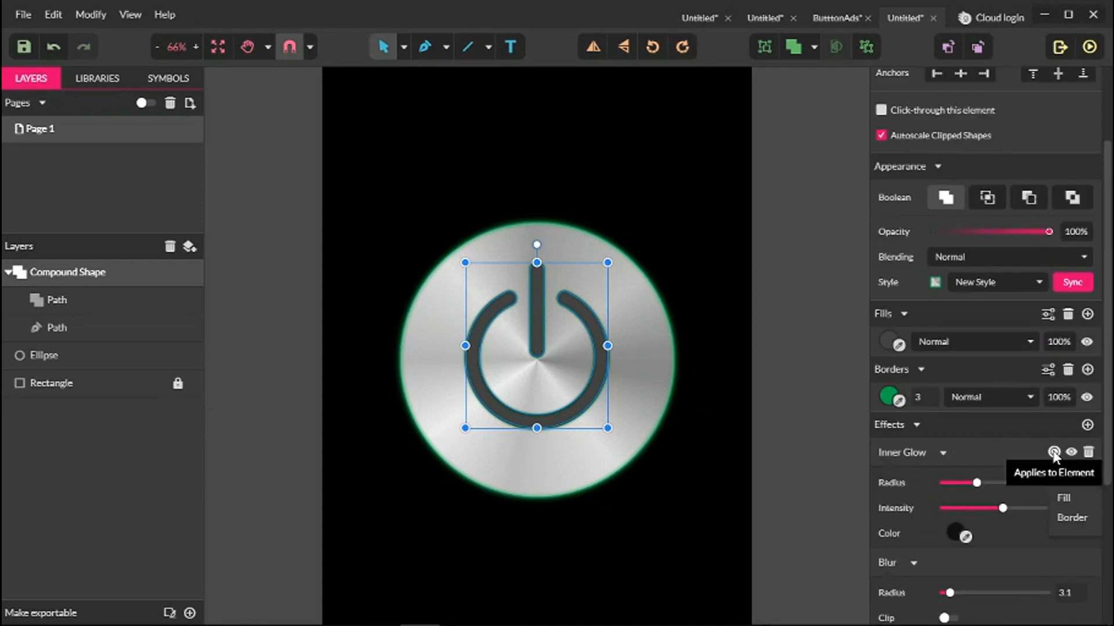
left_click(1063, 496)
left_click(820, 336)
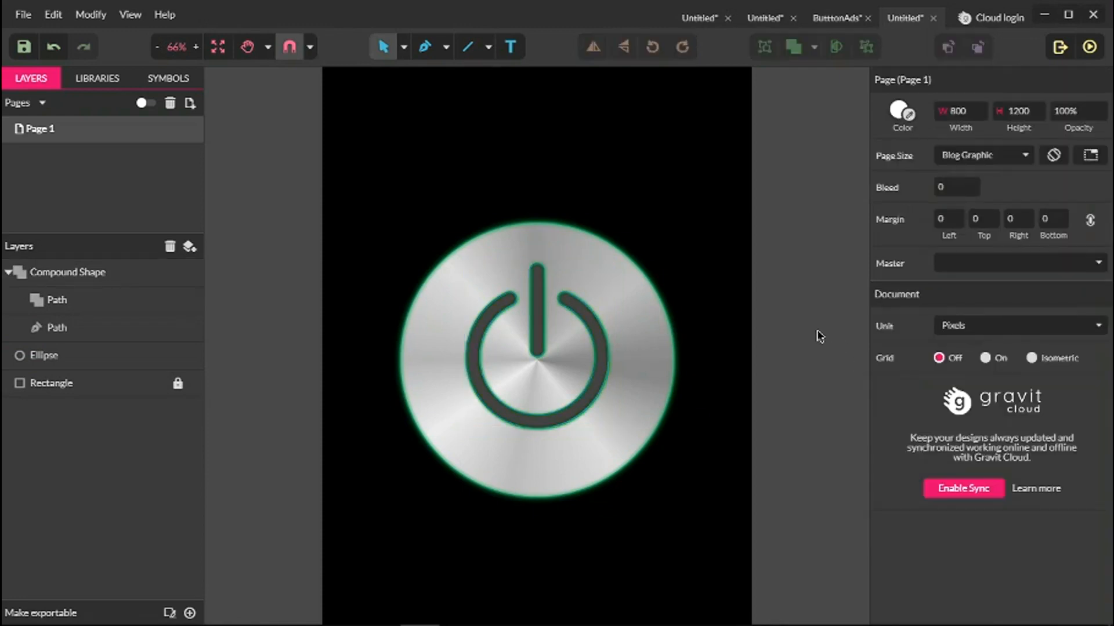
Step: Set the power symbol's Blur radius to 4.2 and deselect the symbol
left_click(602, 354)
left_click_drag(1106, 388, 1109, 531)
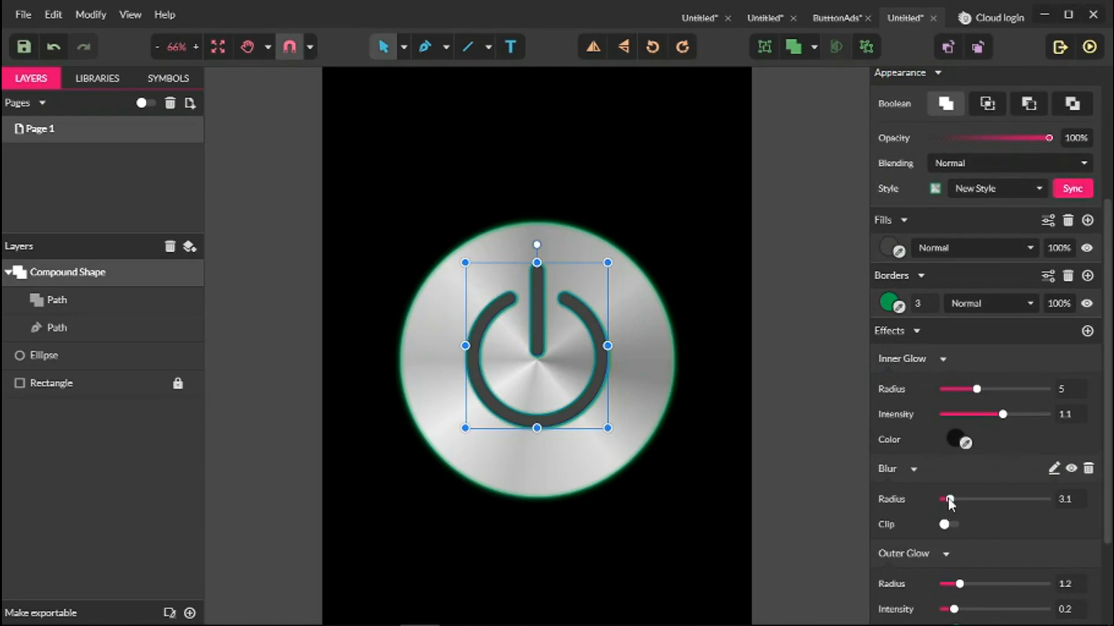
left_click_drag(950, 499, 952, 500)
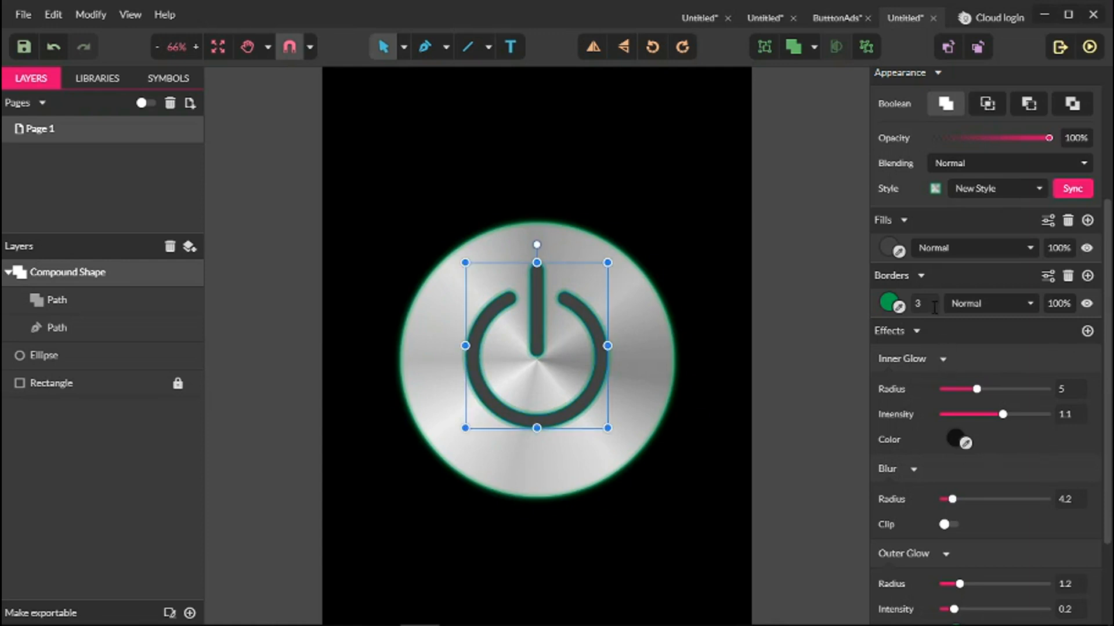
left_click(821, 319)
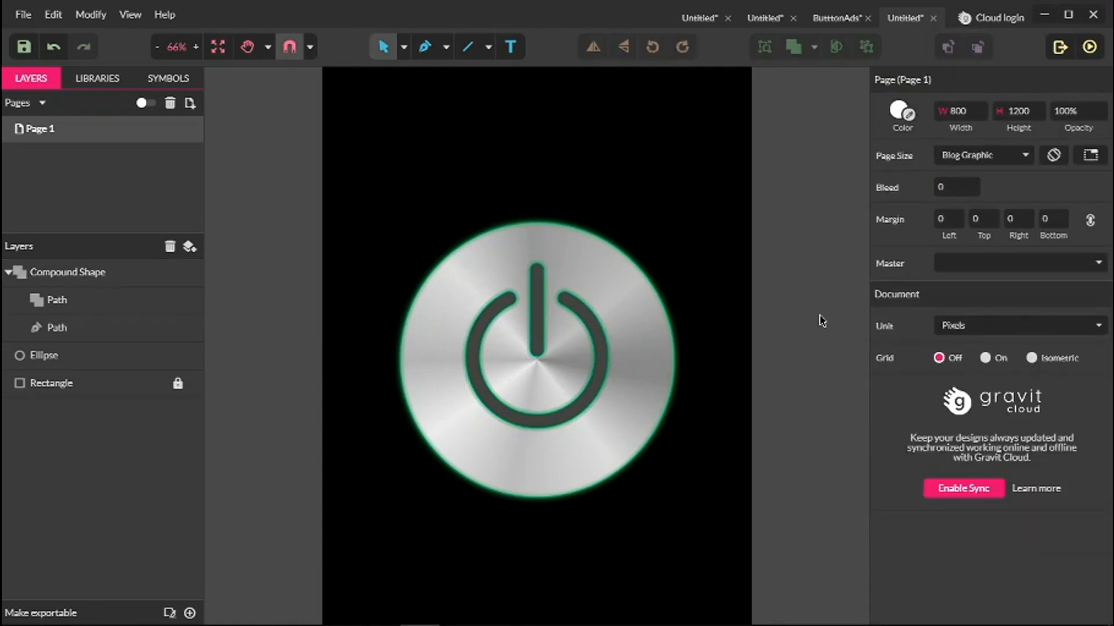